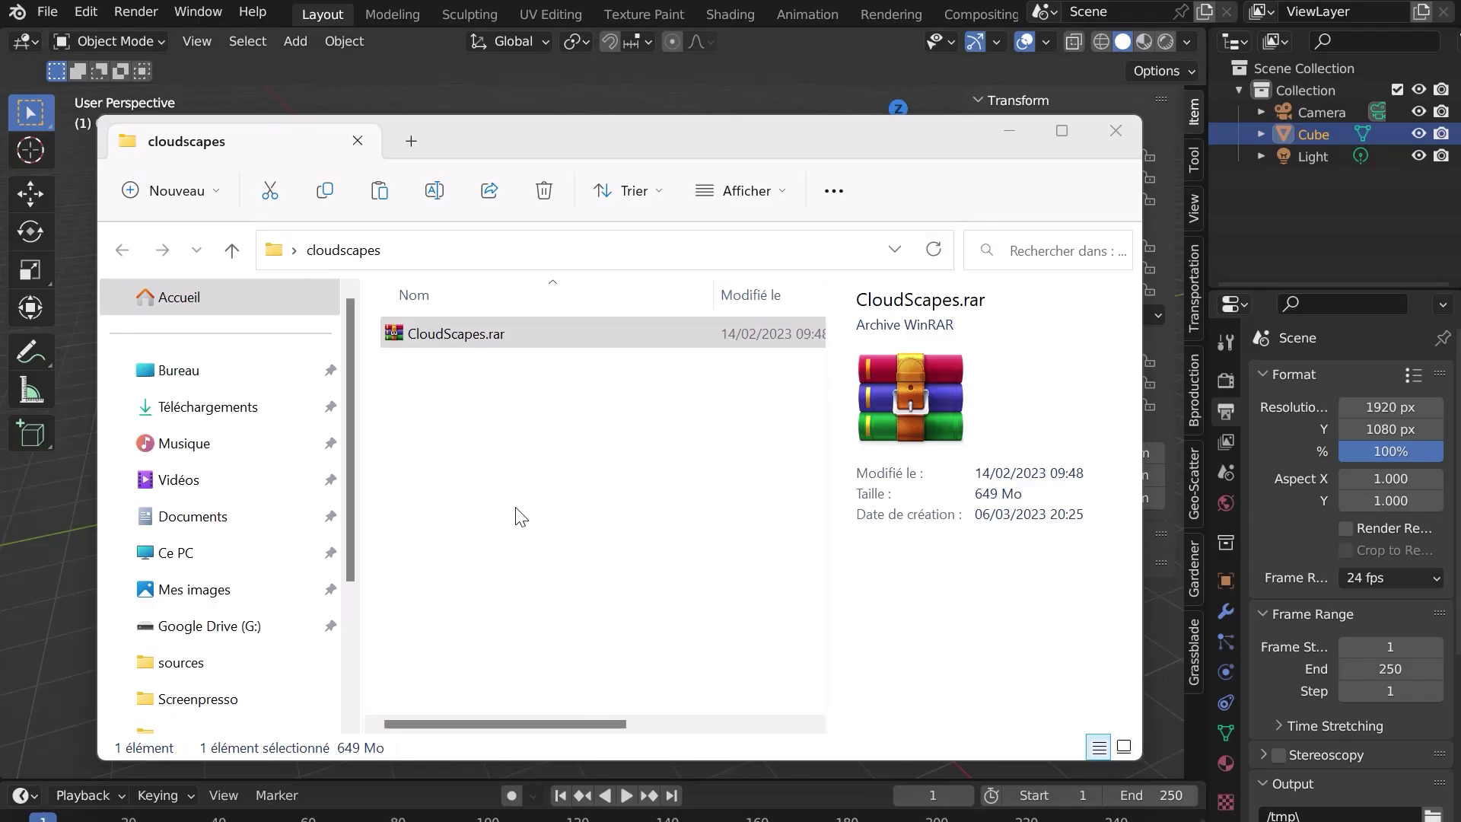
# Extract CloudScapes.rar using WinRAR's Extraire les fichiers.
pyautogui.click(516, 512)
pyautogui.rightClick(448, 344)
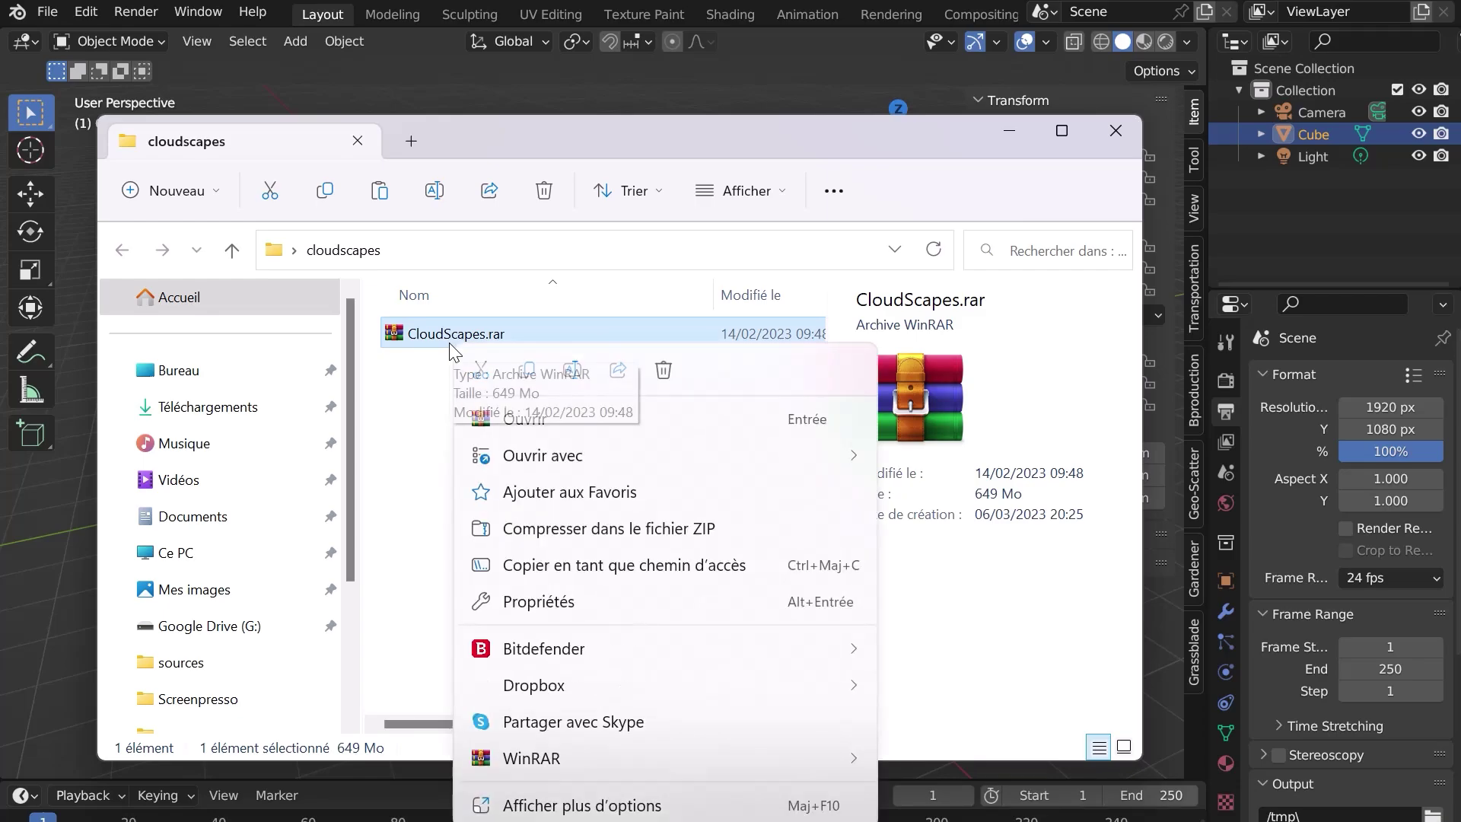
pyautogui.moveTo(533, 759)
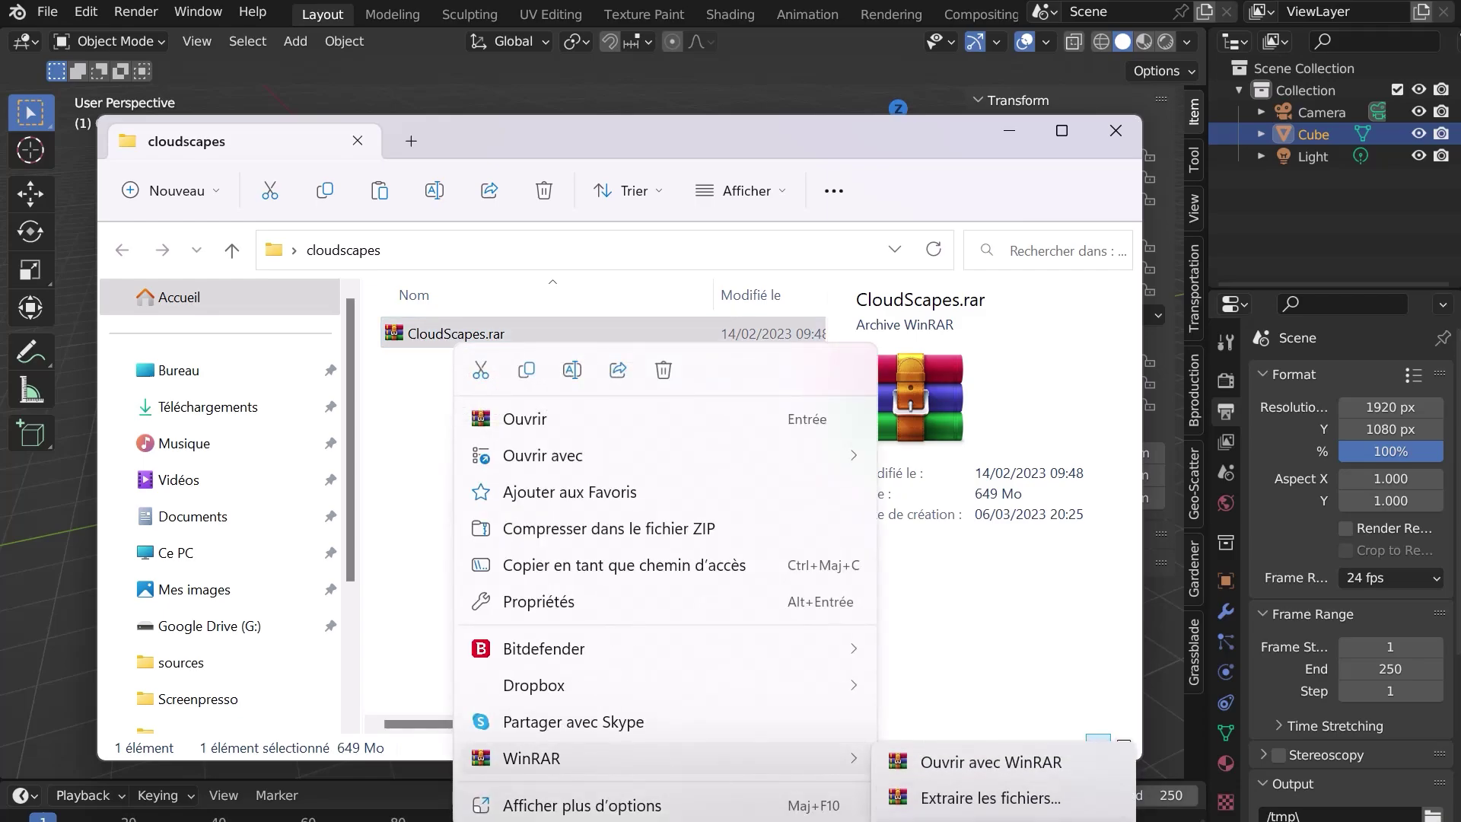
pyautogui.click(989, 797)
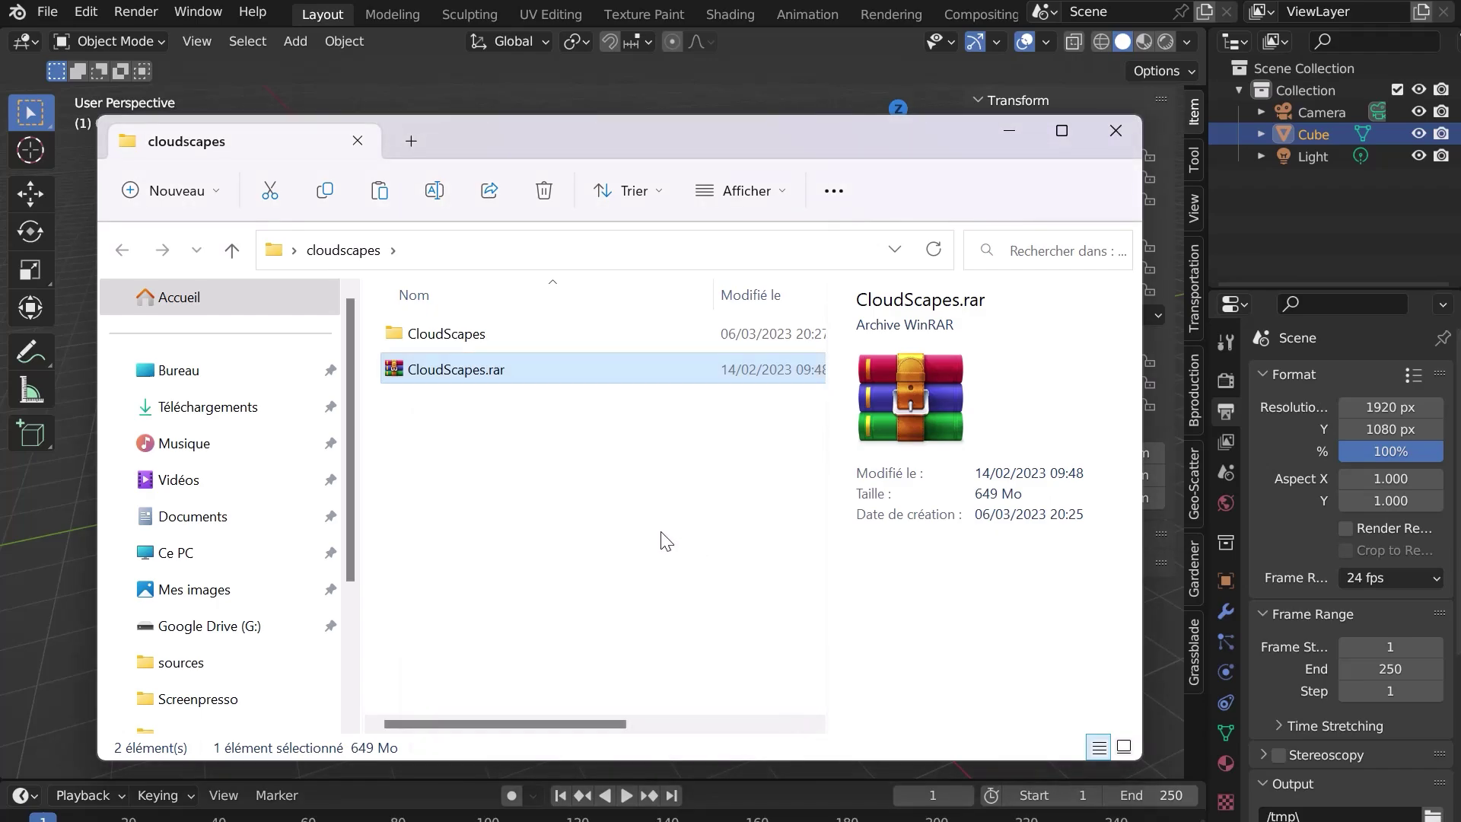
# Delete the CloudScapes.rar archive and open the extracted CloudScapes folder.
pyautogui.click(459, 373)
pyautogui.press('Delete')
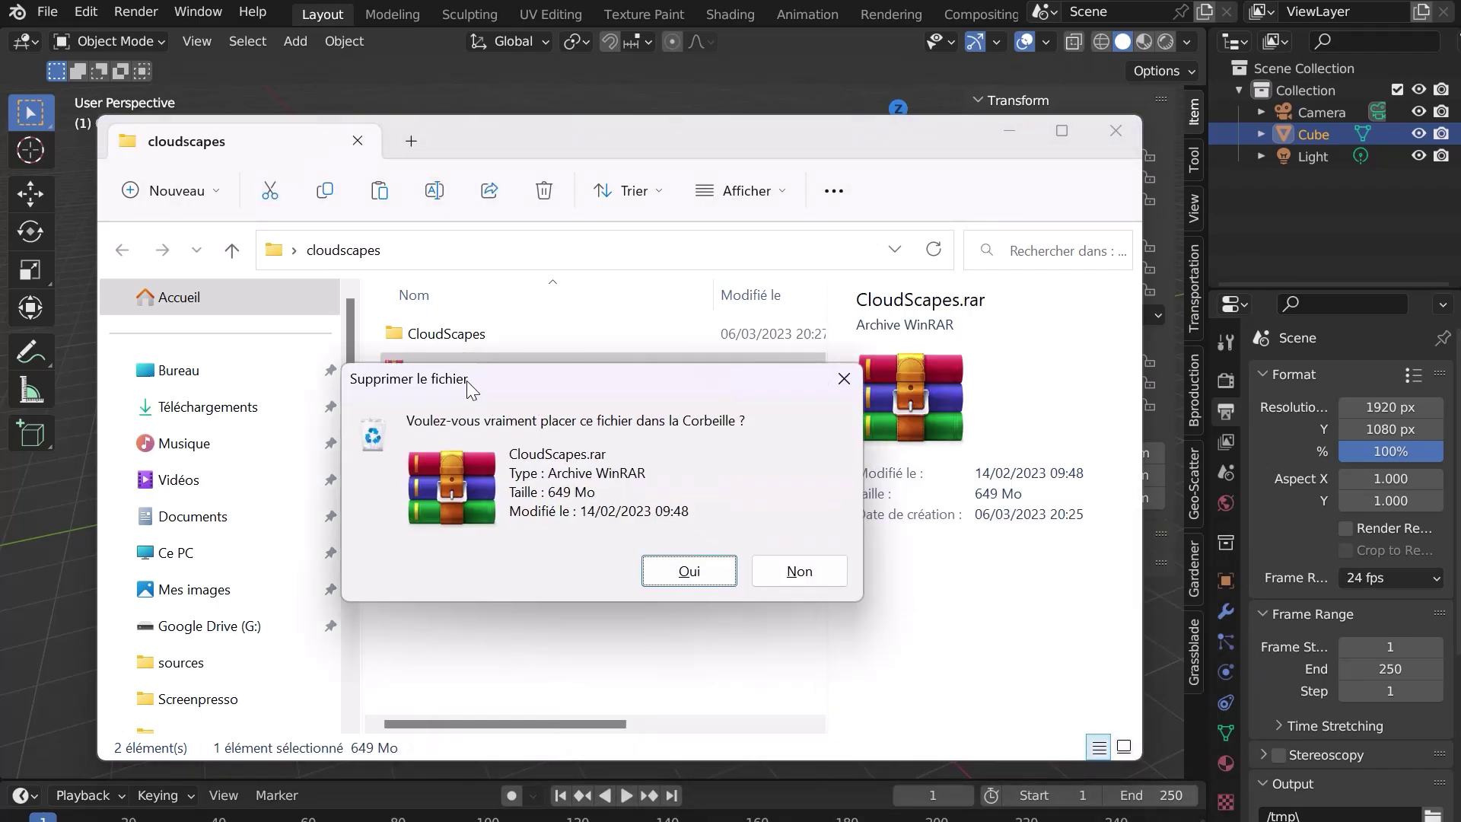
pyautogui.press('Return')
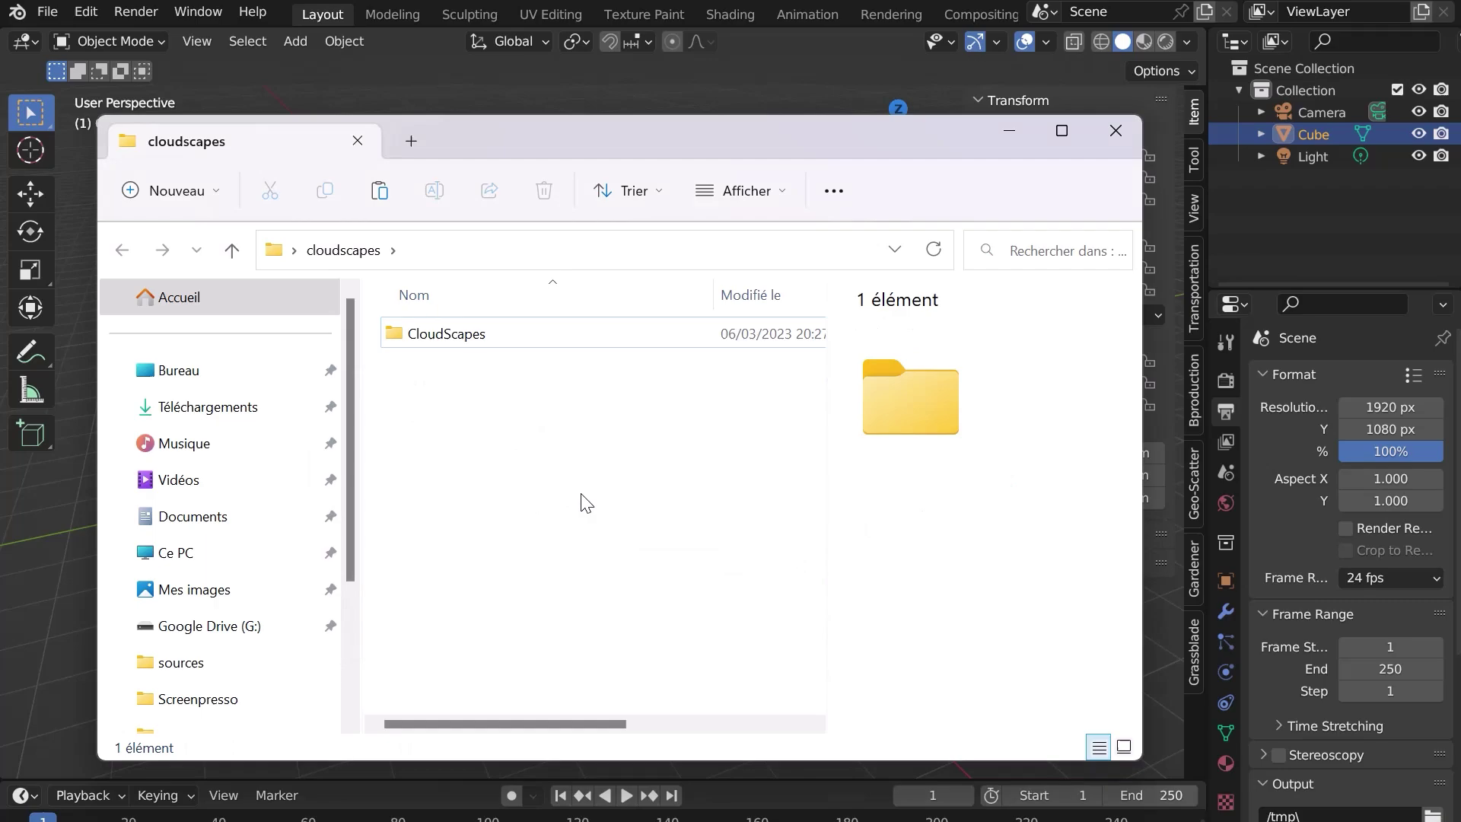
pyautogui.doubleClick(461, 349)
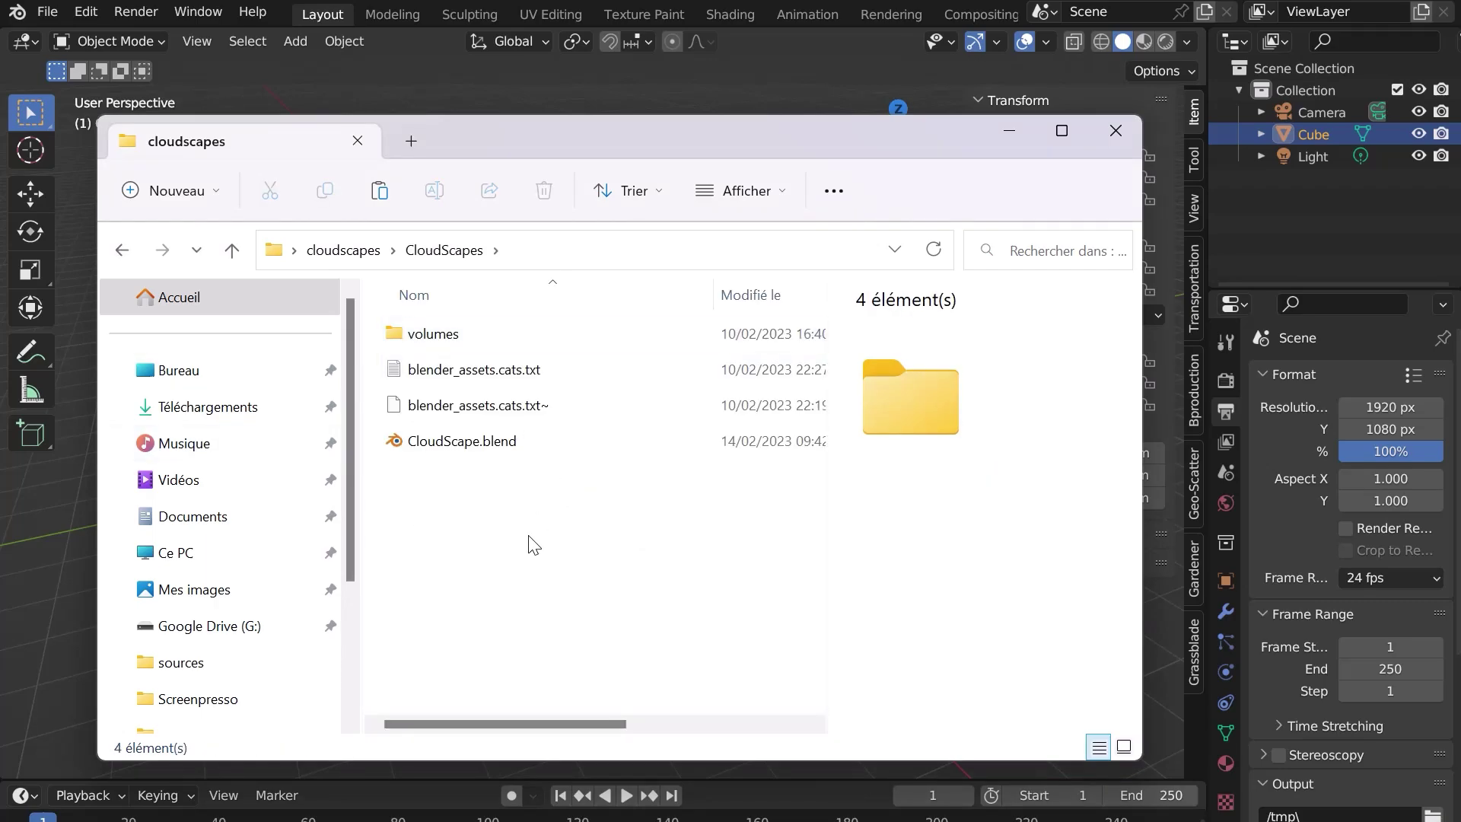
# Open Blender's Preferences and centre the window on screen.
pyautogui.click(1009, 131)
pyautogui.click(88, 16)
pyautogui.click(143, 326)
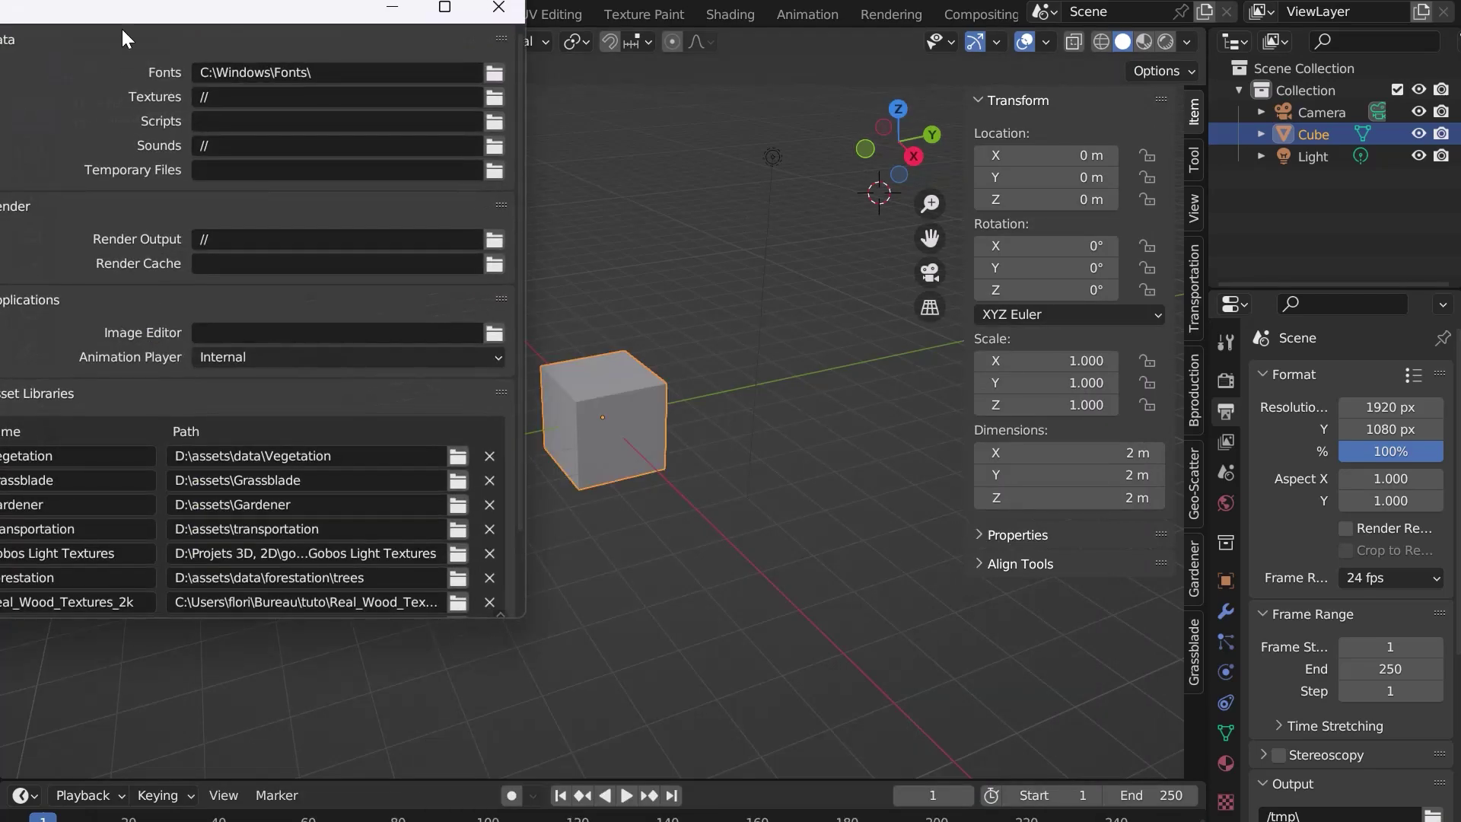
pyautogui.moveTo(122, 29); pyautogui.dragTo(578, 125)
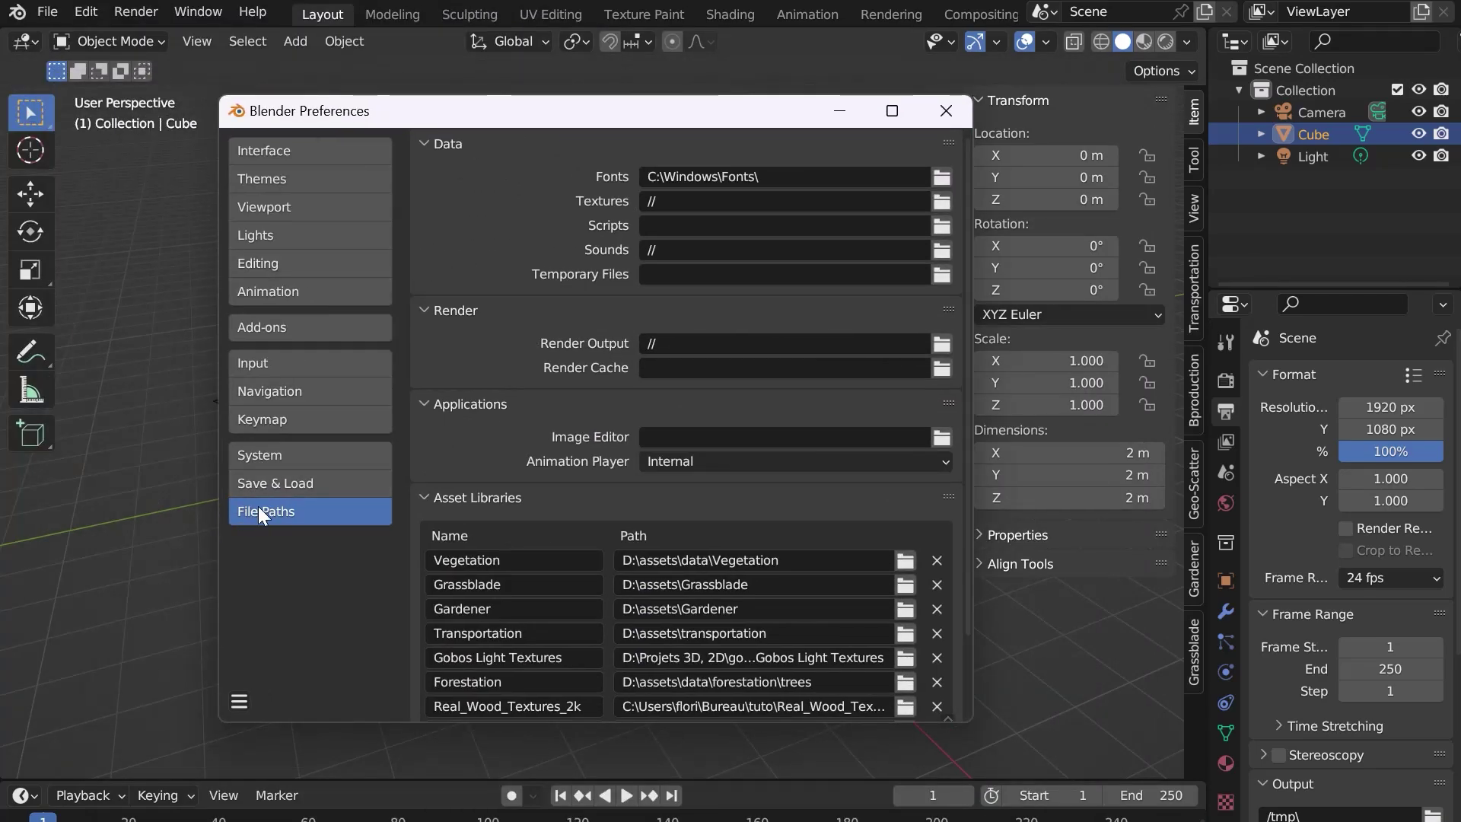
pyautogui.scroll(-3, 528, 432)
# Add the extracted CloudScapes folder as a new asset library.
pyautogui.click(931, 693)
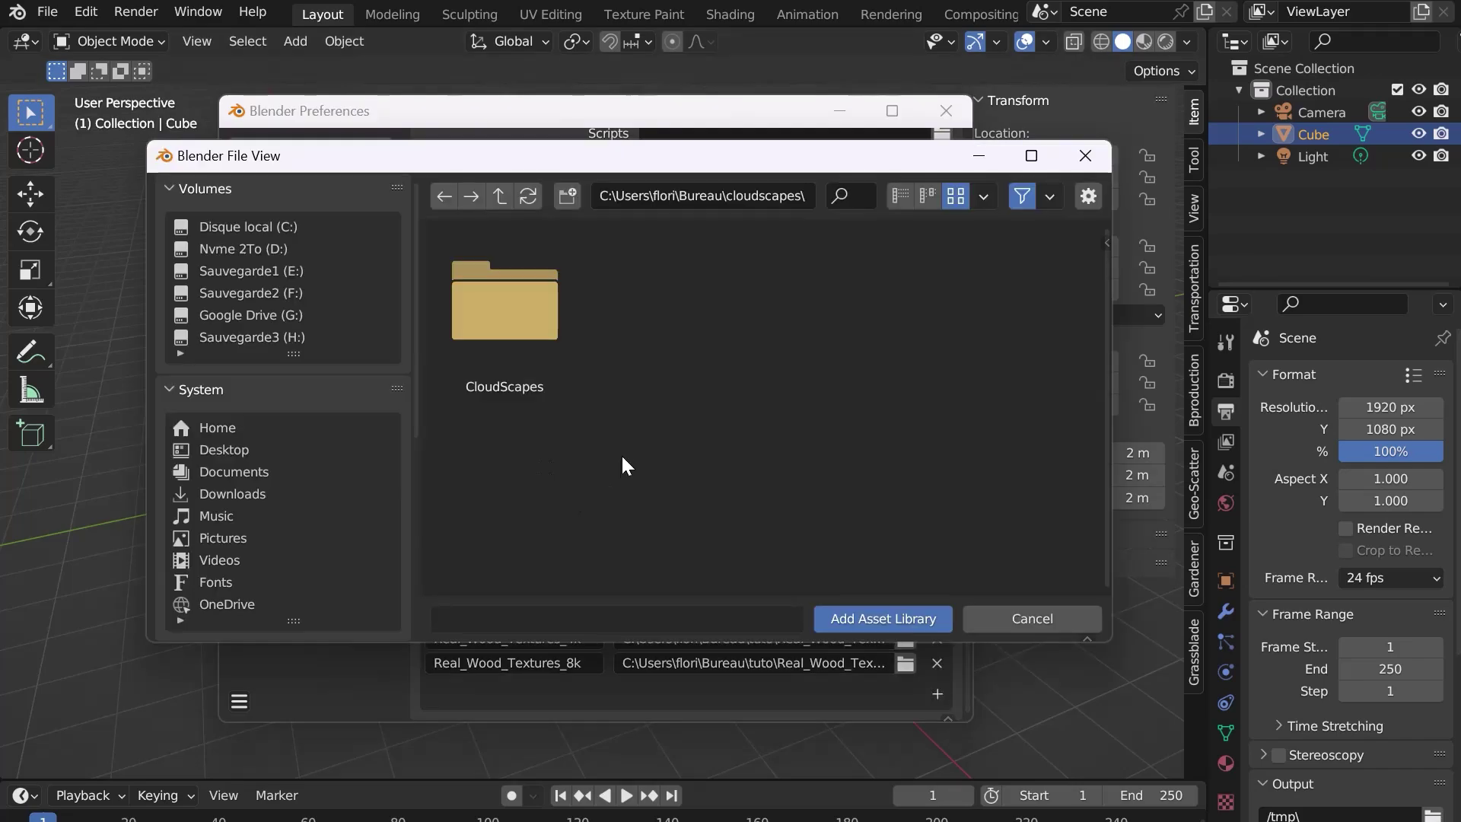
pyautogui.doubleClick(475, 300)
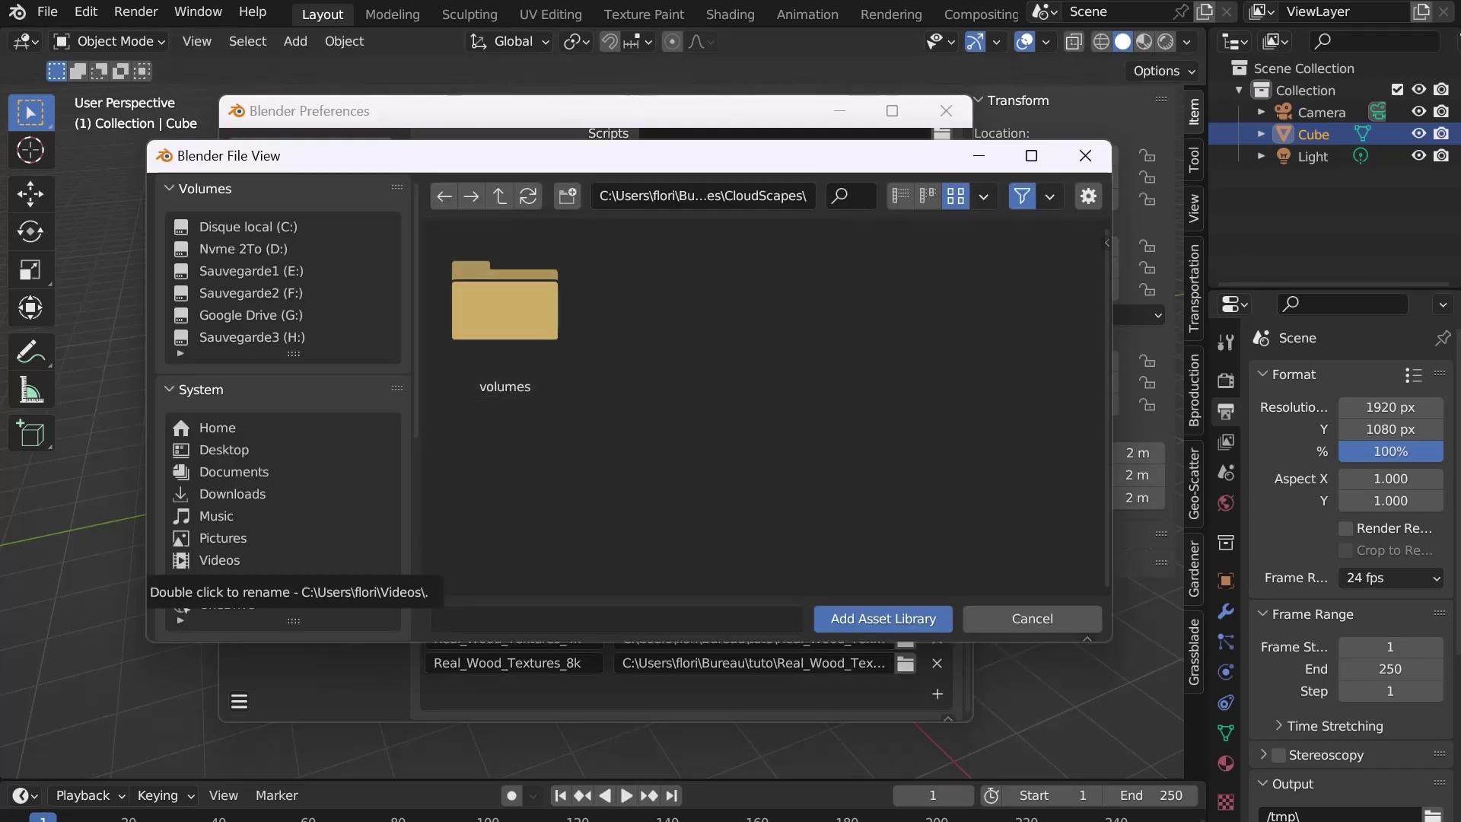
pyautogui.hotkey('alt', 'Tab')
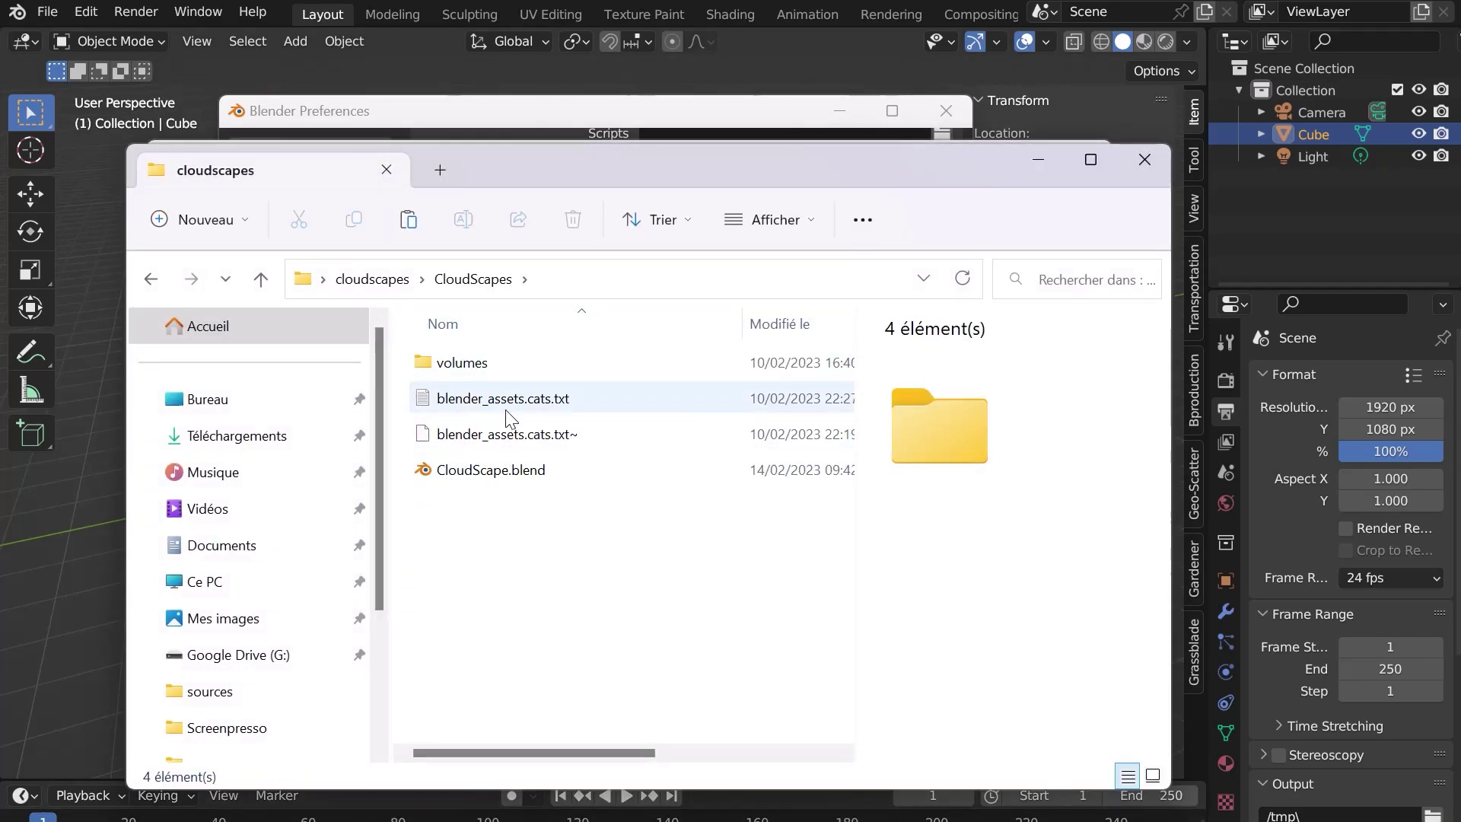
pyautogui.click(499, 434)
pyautogui.click(502, 398)
pyautogui.click(1051, 158)
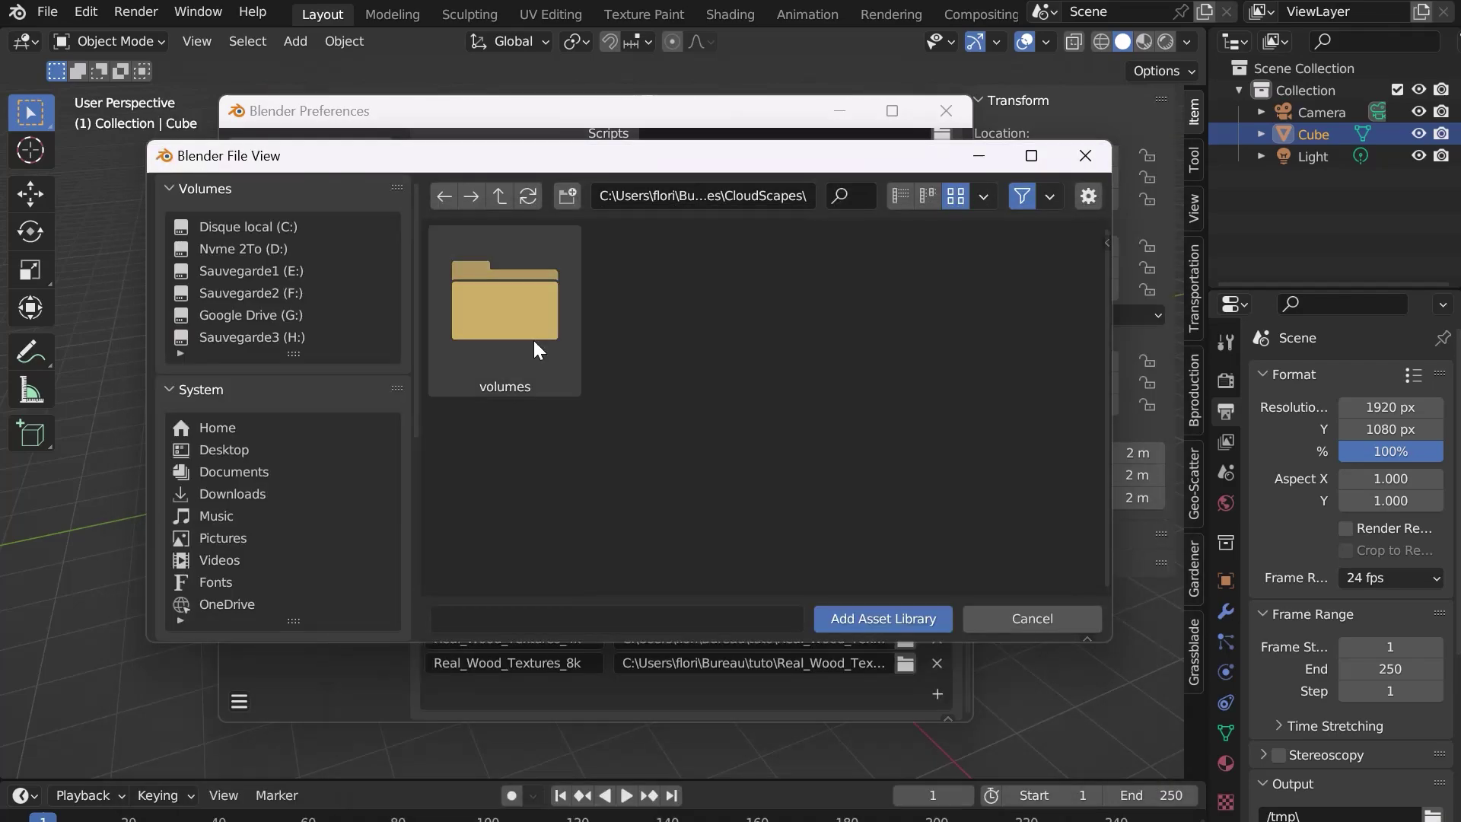
pyautogui.click(858, 619)
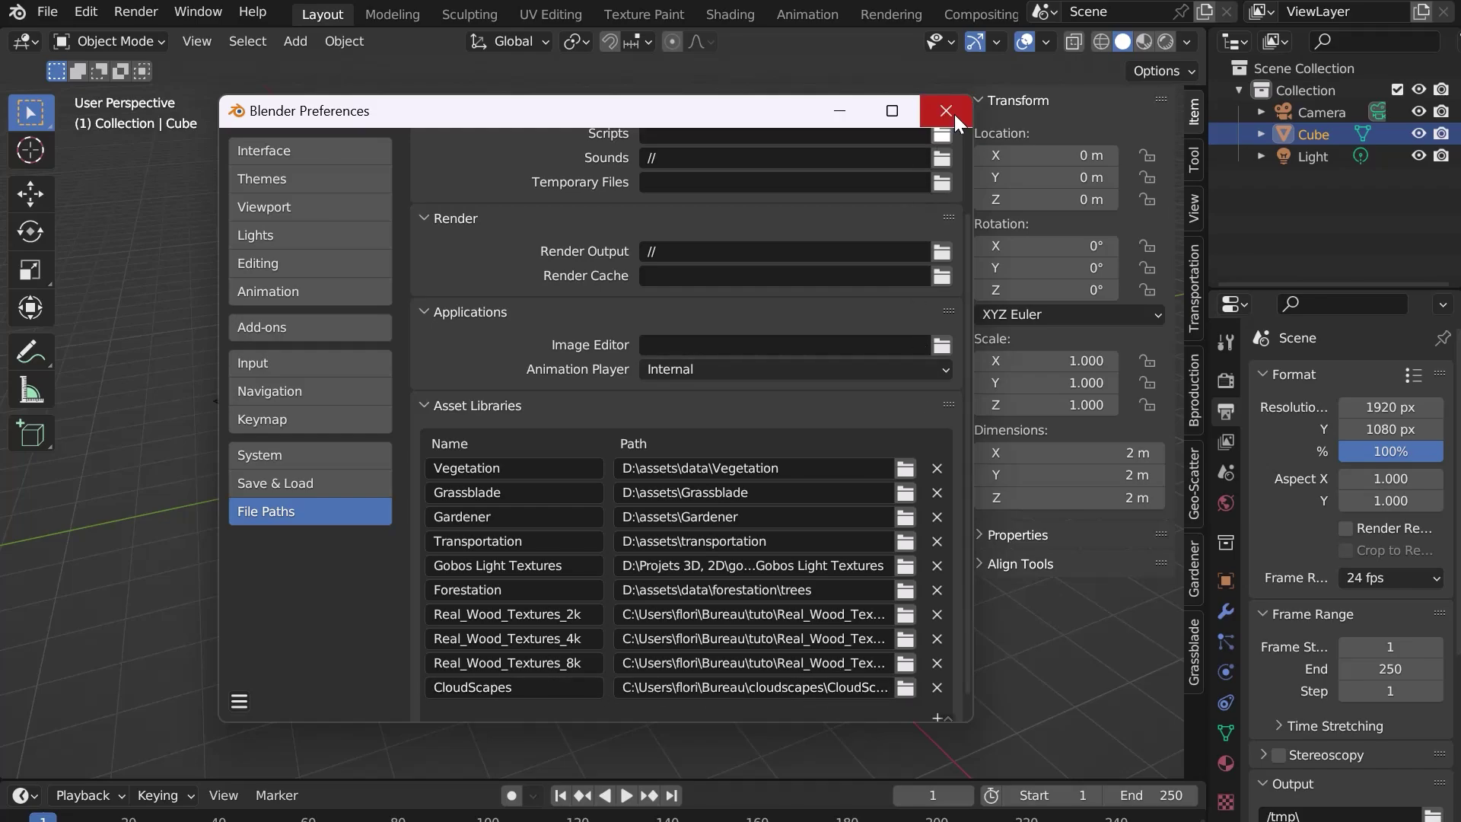
pyautogui.click(239, 700)
# Save and close the preferences, then split off an Asset Browser showing the CloudScapes library.
pyautogui.click(289, 648)
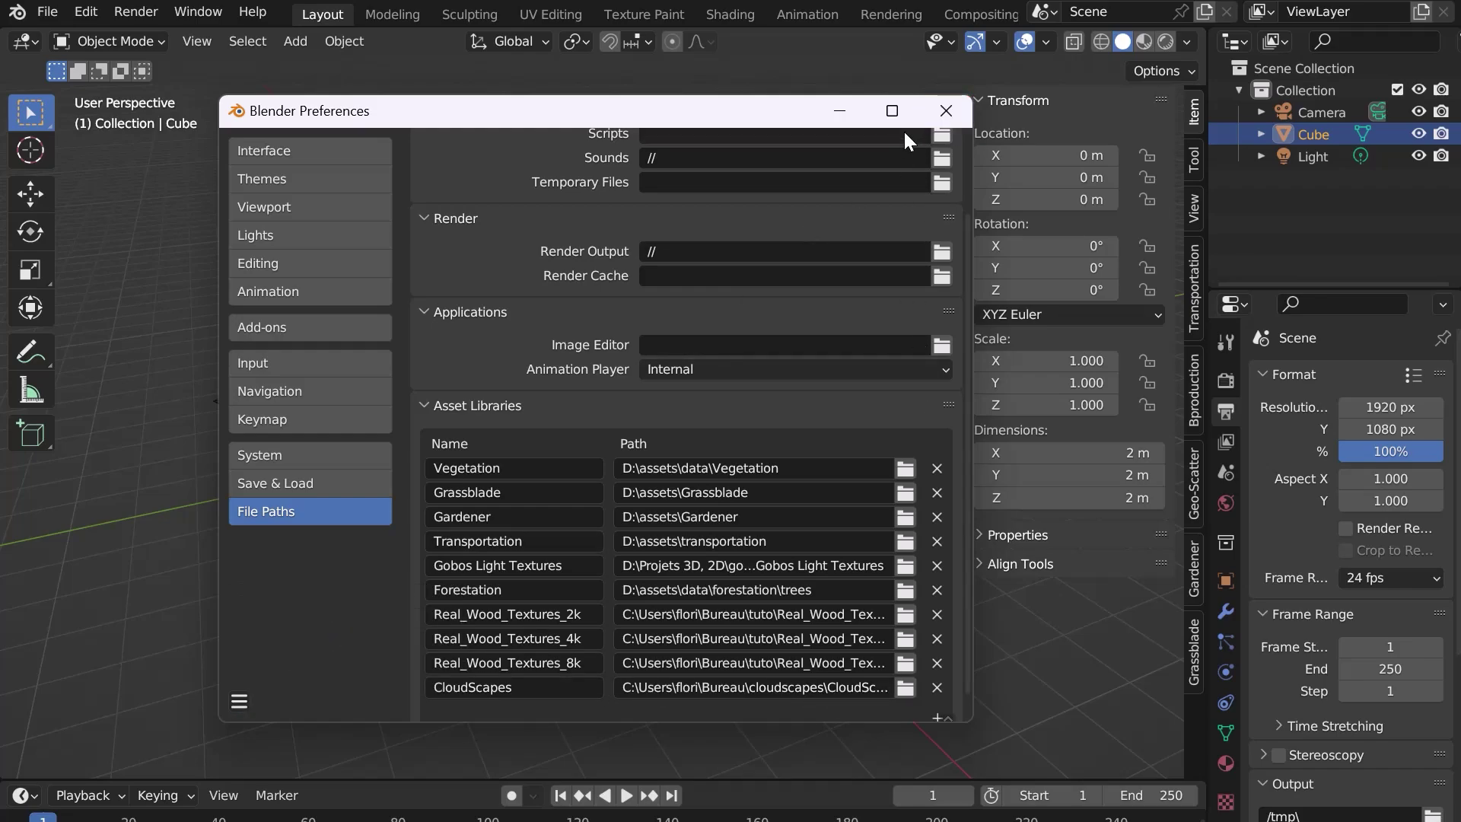
pyautogui.click(946, 110)
pyautogui.moveTo(1203, 29); pyautogui.dragTo(713, 42)
pyautogui.click(738, 43)
pyautogui.click(1293, 179)
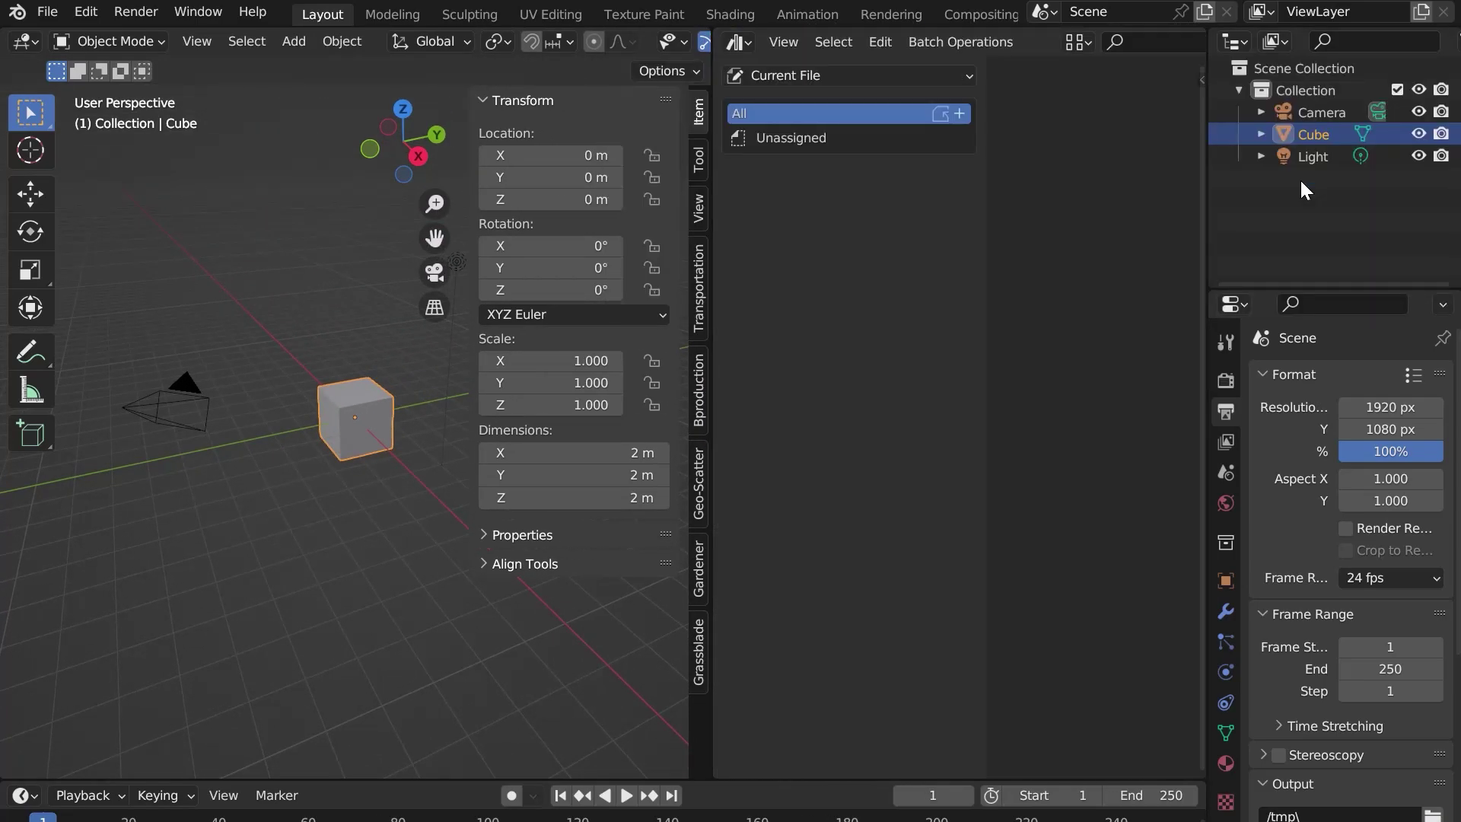
pyautogui.click(821, 77)
pyautogui.click(768, 357)
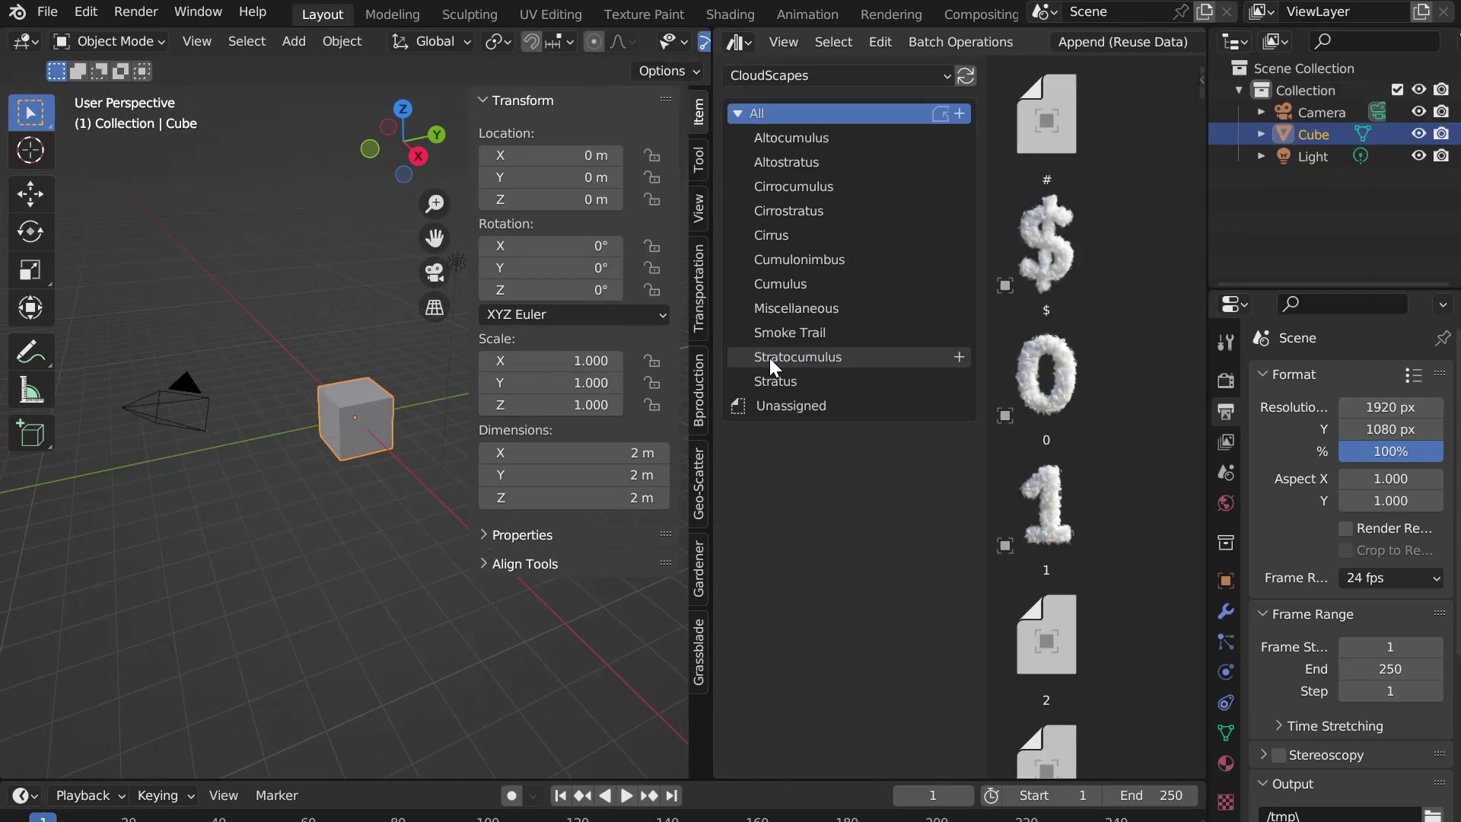
# Browse the Altocumulus, Cirrocumulus and Cumulonimbus categories, then all clouds, and resize the areas.
pyautogui.moveTo(711, 323); pyautogui.dragTo(452, 326)
pyautogui.click(535, 138)
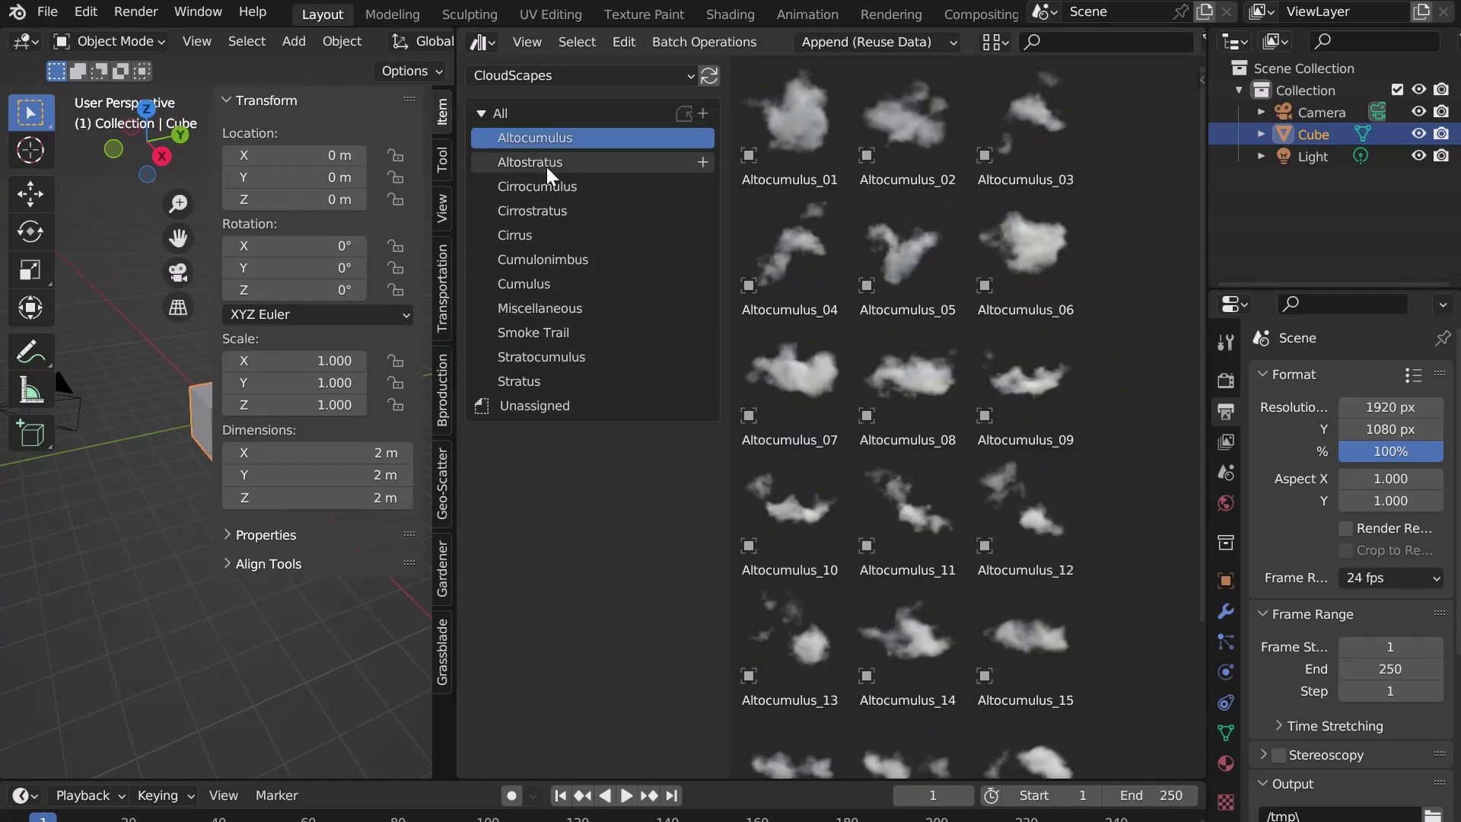
pyautogui.click(537, 186)
pyautogui.click(531, 258)
pyautogui.click(513, 113)
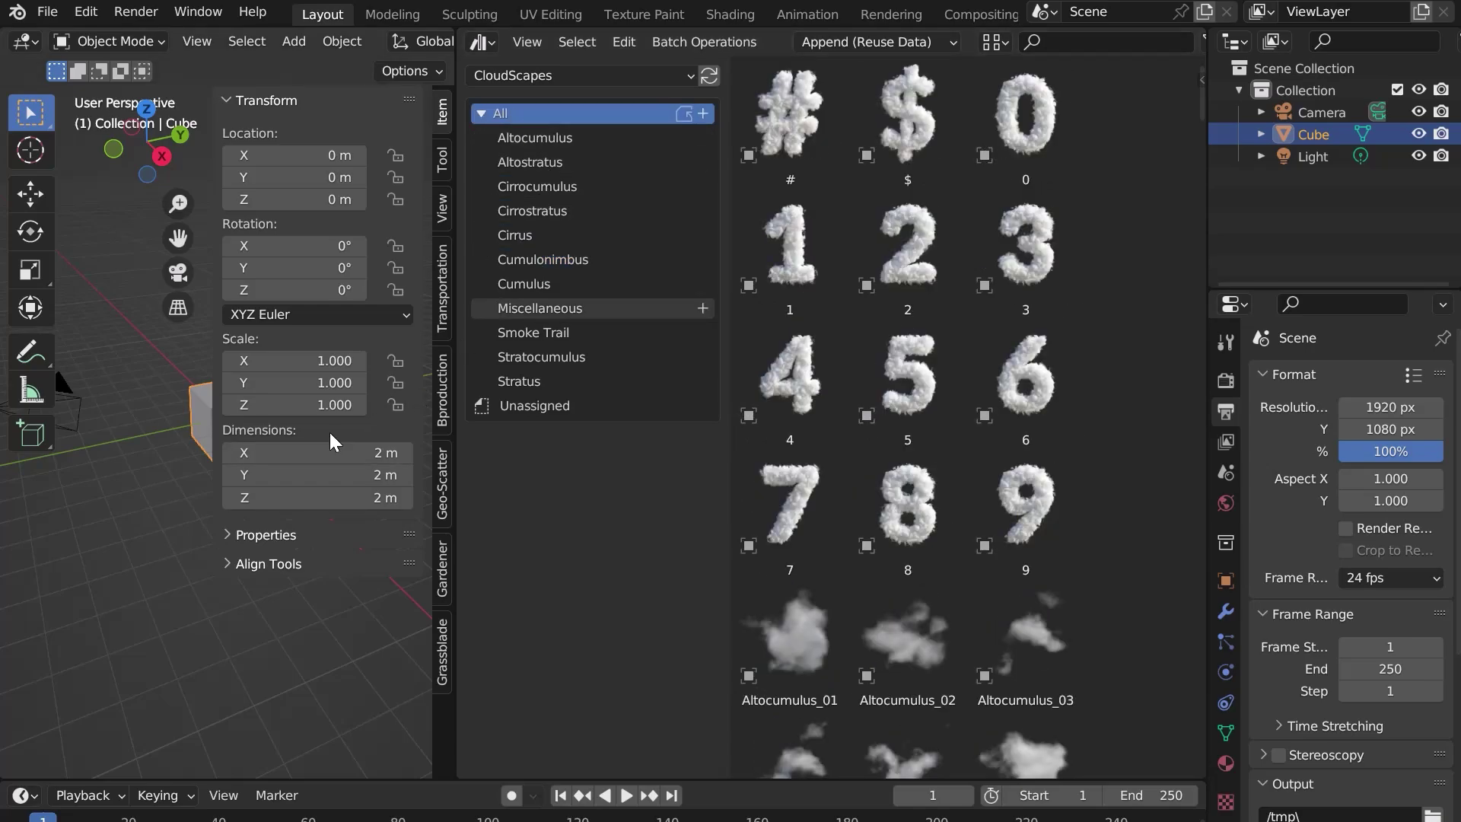
pyautogui.scroll(-1, 137, 448)
pyautogui.moveTo(456, 564); pyautogui.dragTo(733, 548)
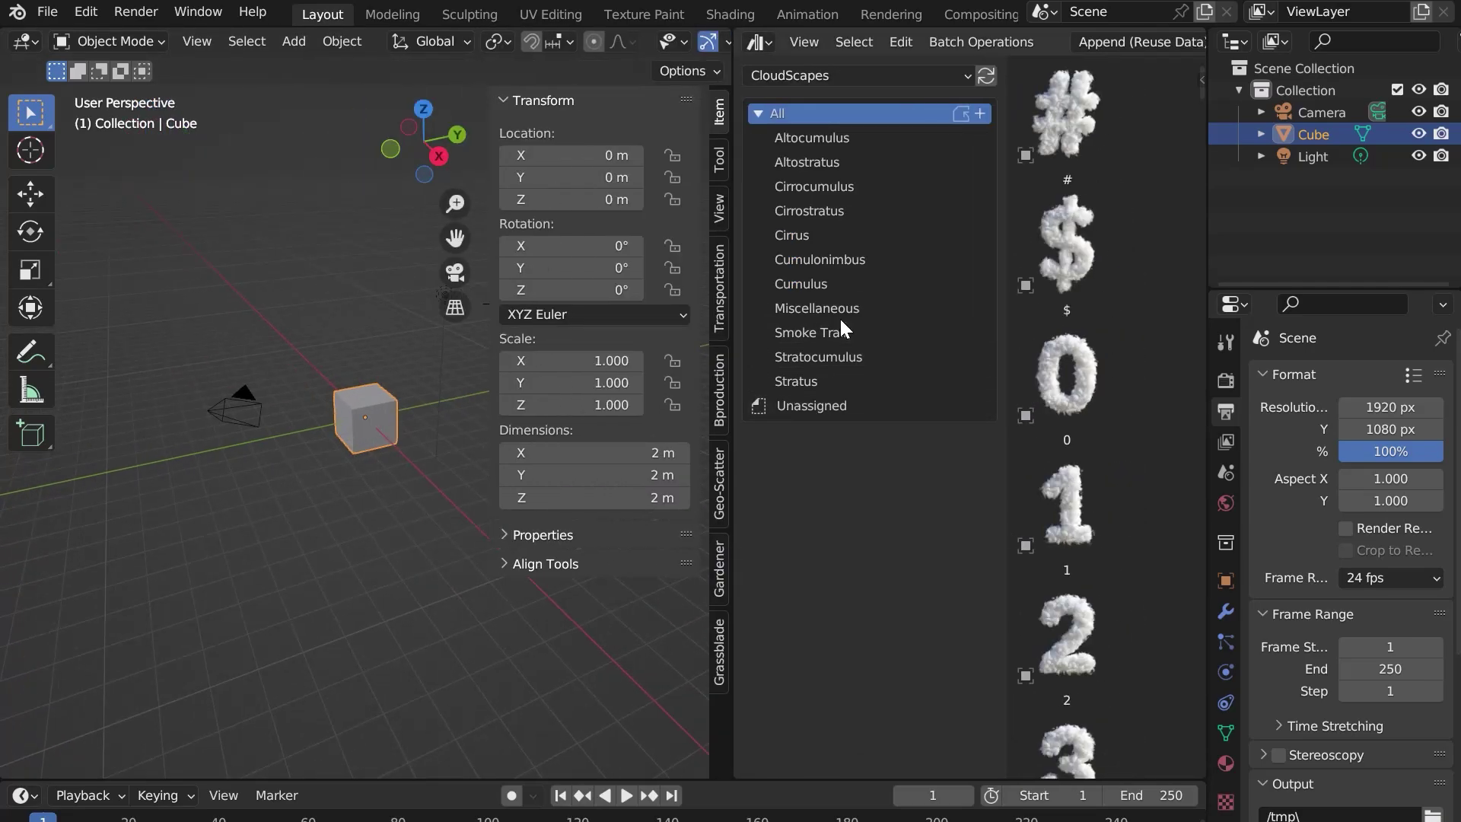
# Place the Cumulus_3 cloud from the Cumulus category into the scene.
pyautogui.click(834, 285)
pyautogui.moveTo(1065, 376); pyautogui.dragTo(348, 503)
pyautogui.scroll(-5, 348, 502)
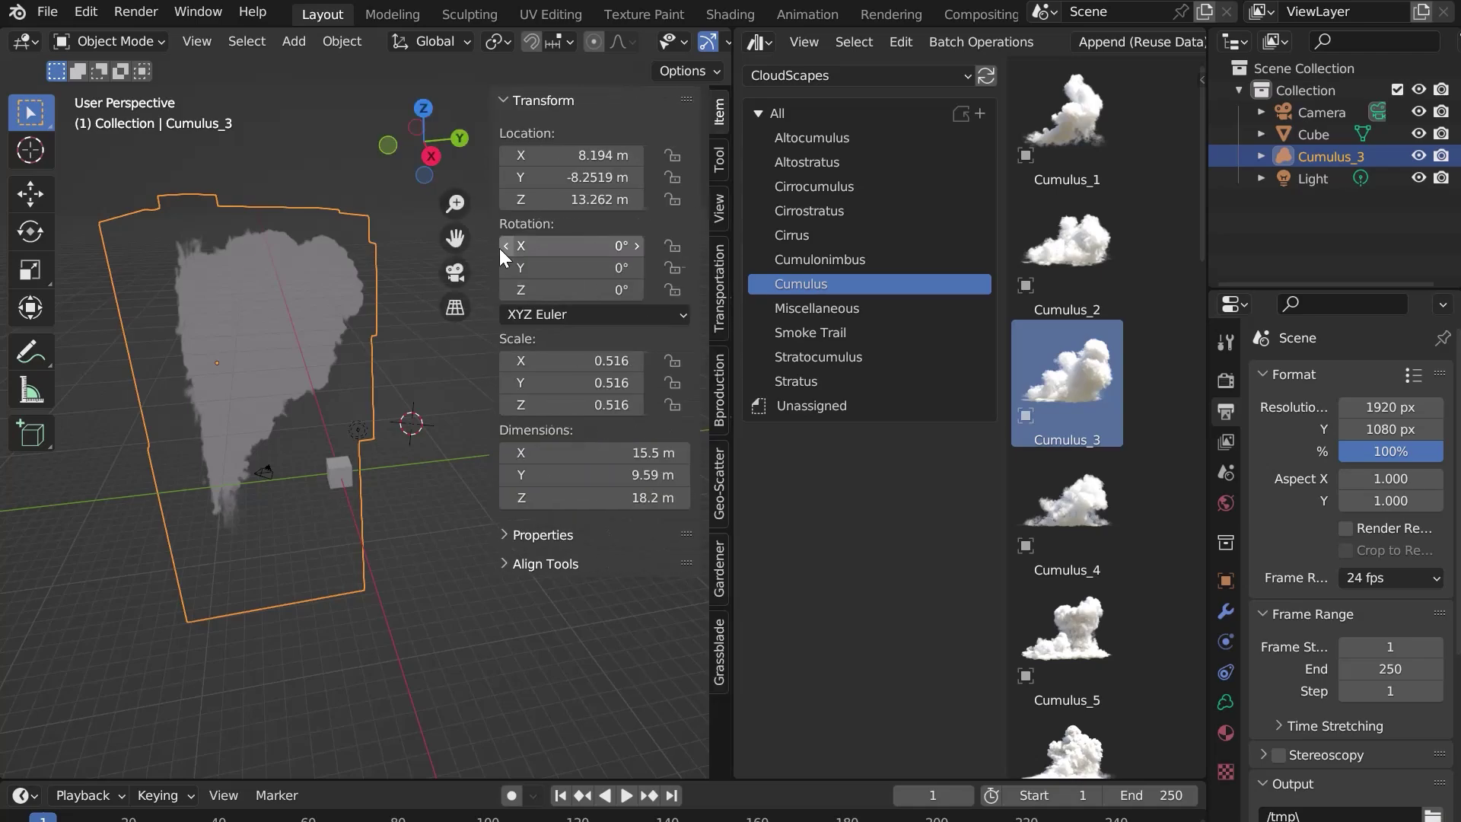
# Rotate the cloud 90° on the X axis.
pyautogui.click(558, 239)
pyautogui.press('Return')
pyautogui.moveTo(199, 468); pyautogui.dragTo(617, 808, button='middle')
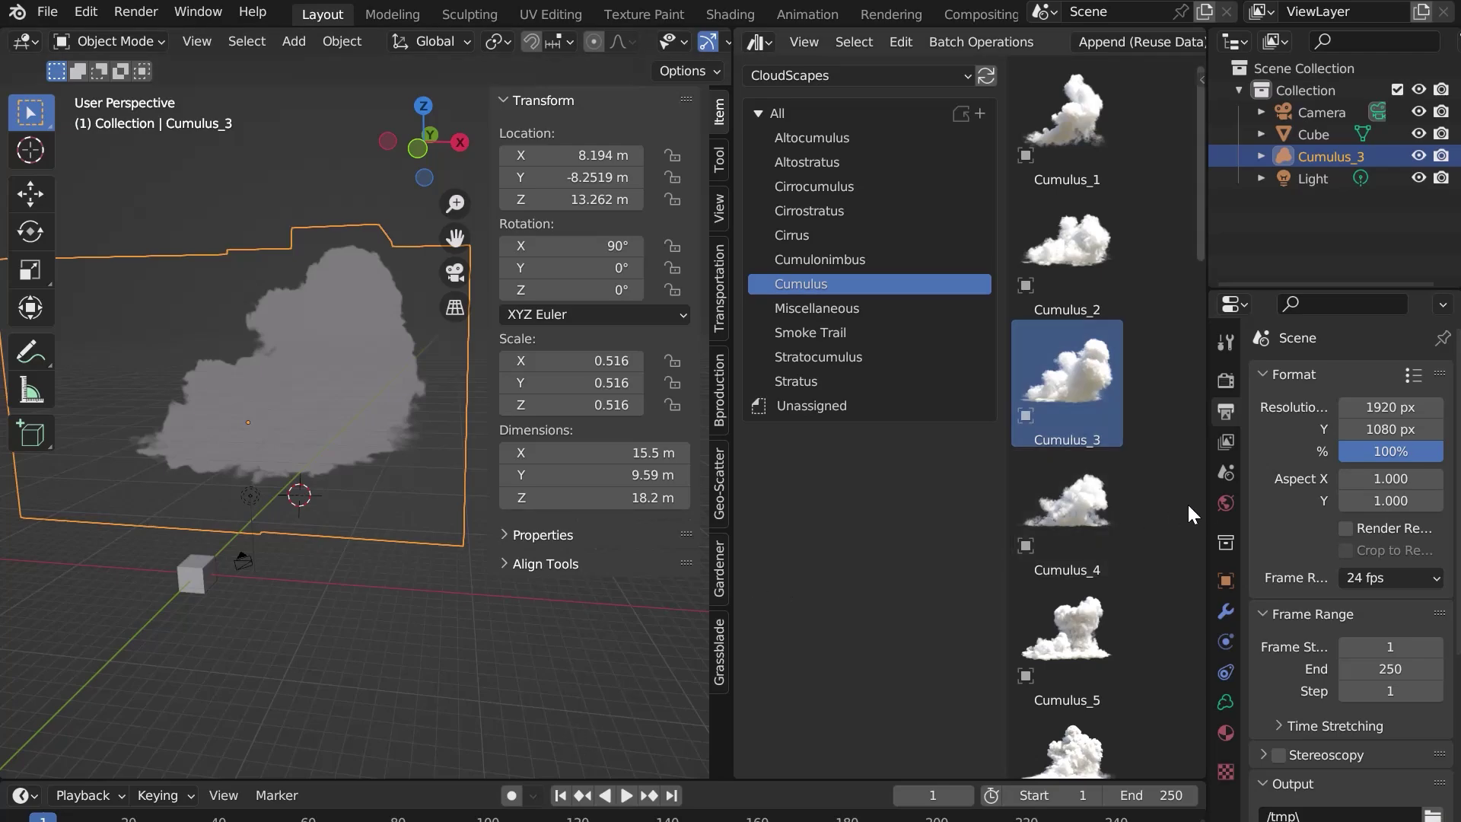
pyautogui.click(1224, 502)
# Use a Sky Texture for the world colour and view the cloud in Rendered shading.
pyautogui.click(1338, 515)
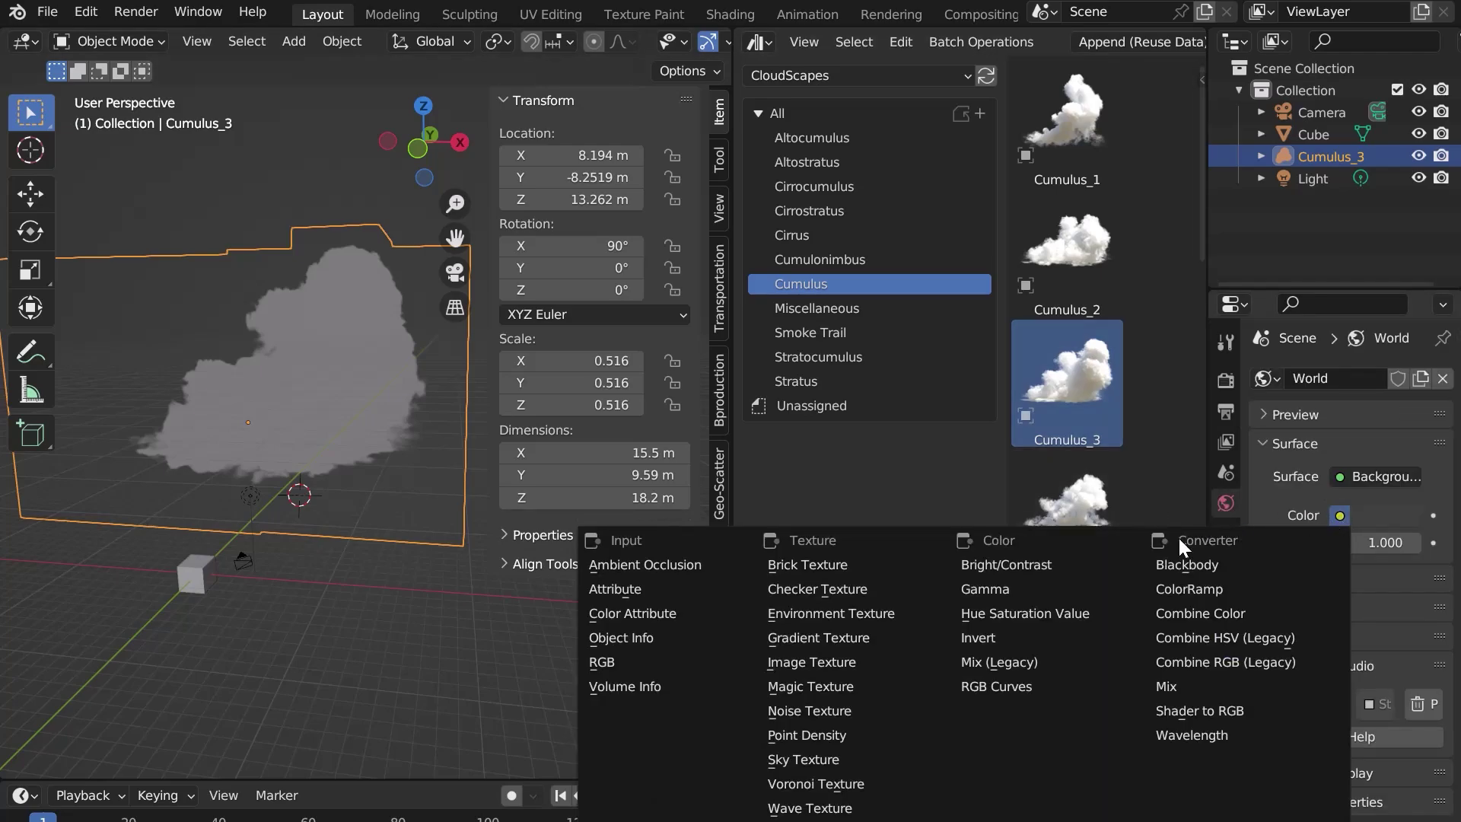
pyautogui.click(821, 763)
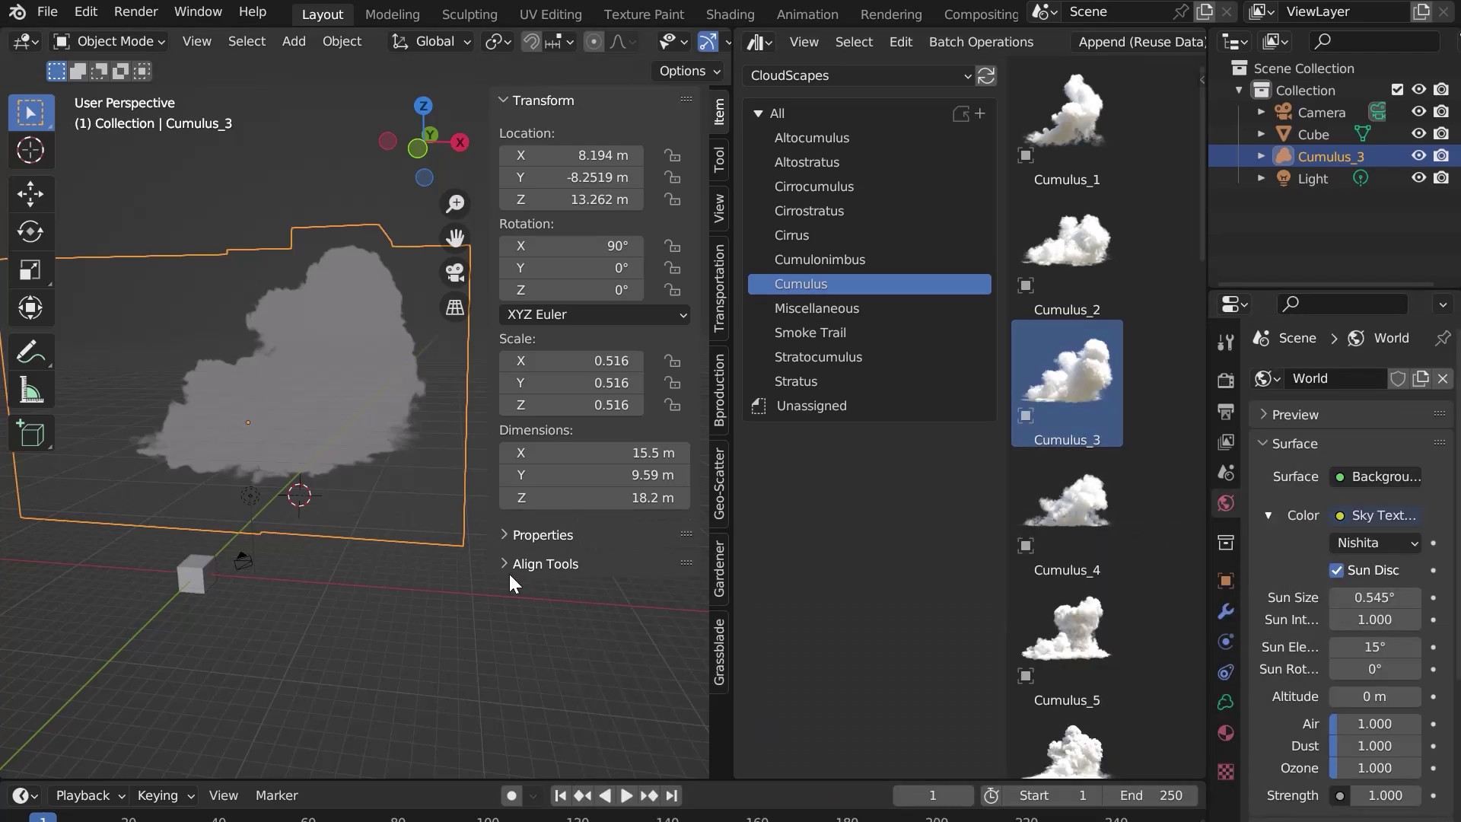
pyautogui.press('z')
pyautogui.click(421, 454)
pyautogui.press('n')
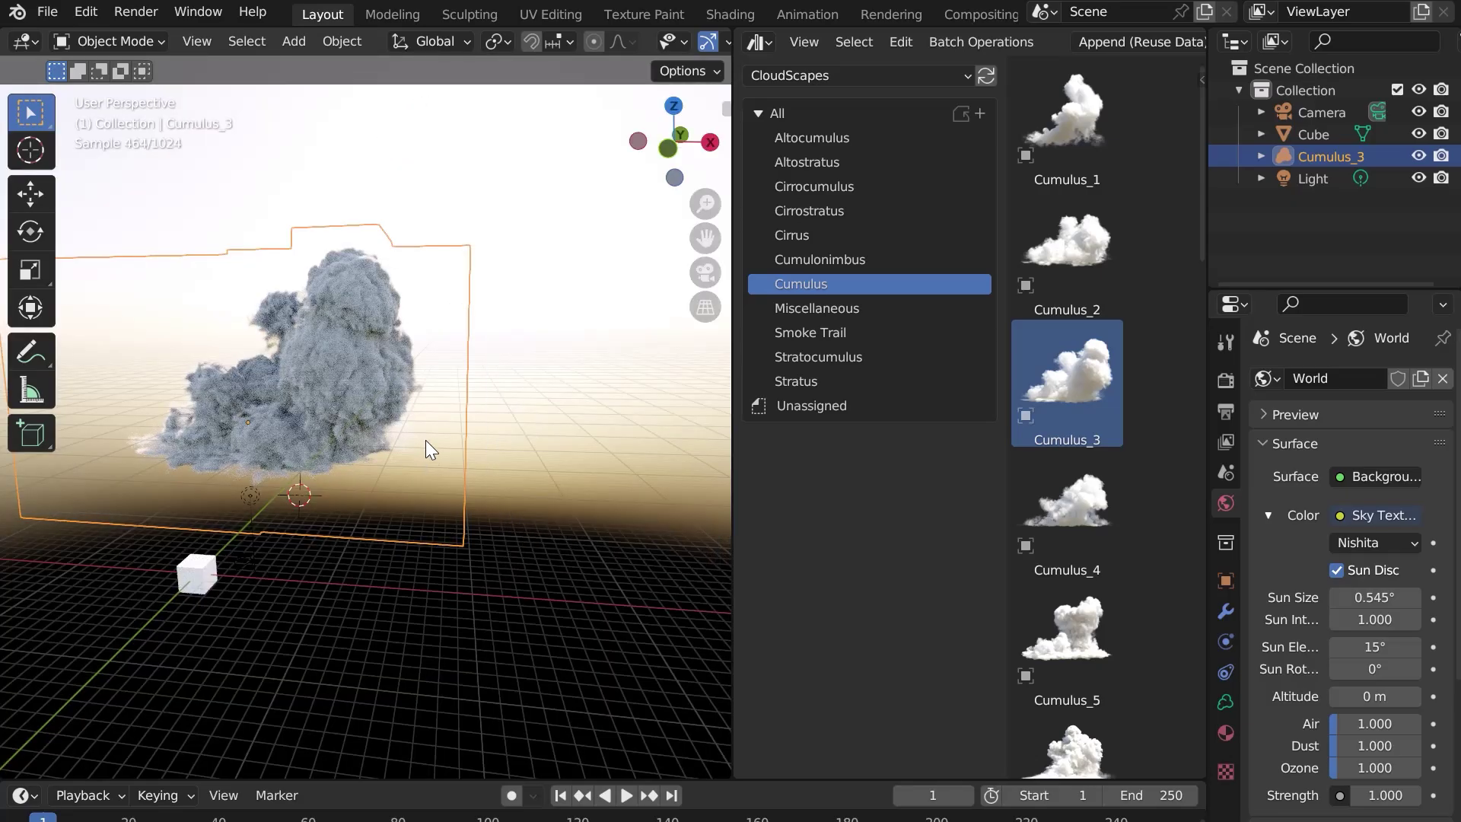
pyautogui.moveTo(450, 523); pyautogui.dragTo(604, 536, button='middle')
# Turn the asset browser into a Shader Editor framing the cloud's volume nodes.
pyautogui.click(761, 42)
pyautogui.click(694, 248)
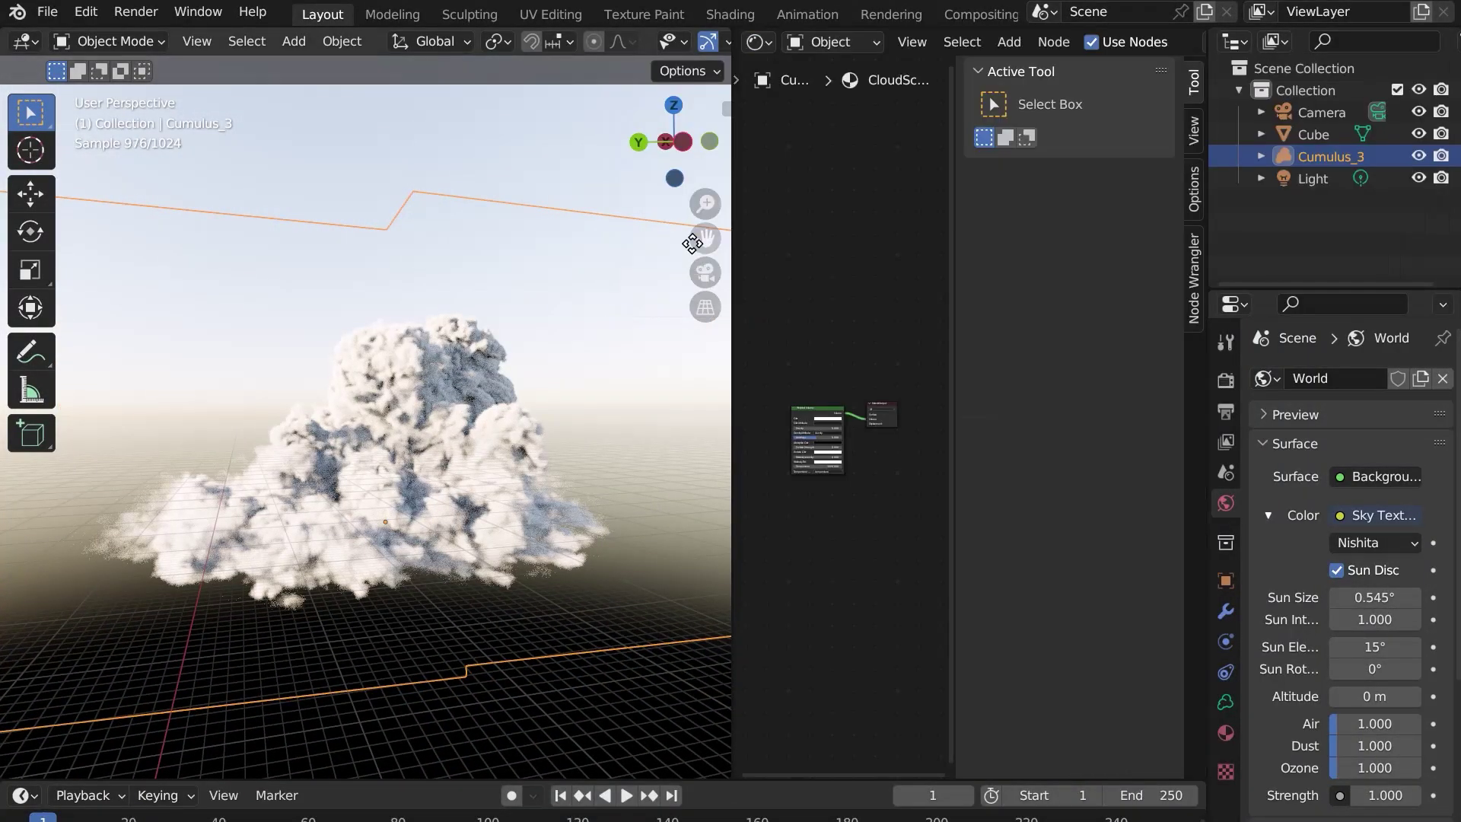
pyautogui.press('n')
pyautogui.press('Home')
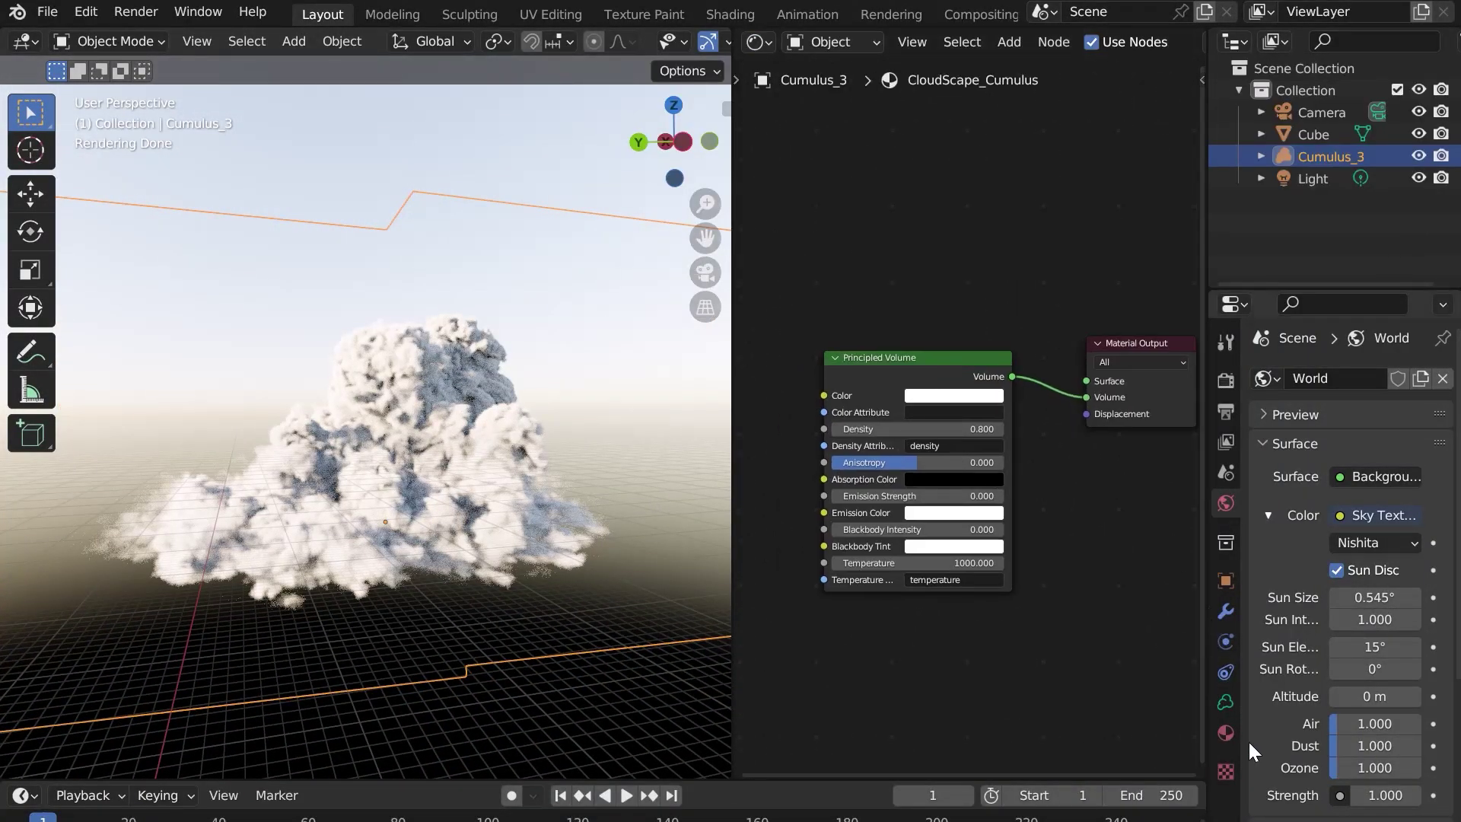
pyautogui.click(1225, 732)
pyautogui.scroll(2, 965, 422)
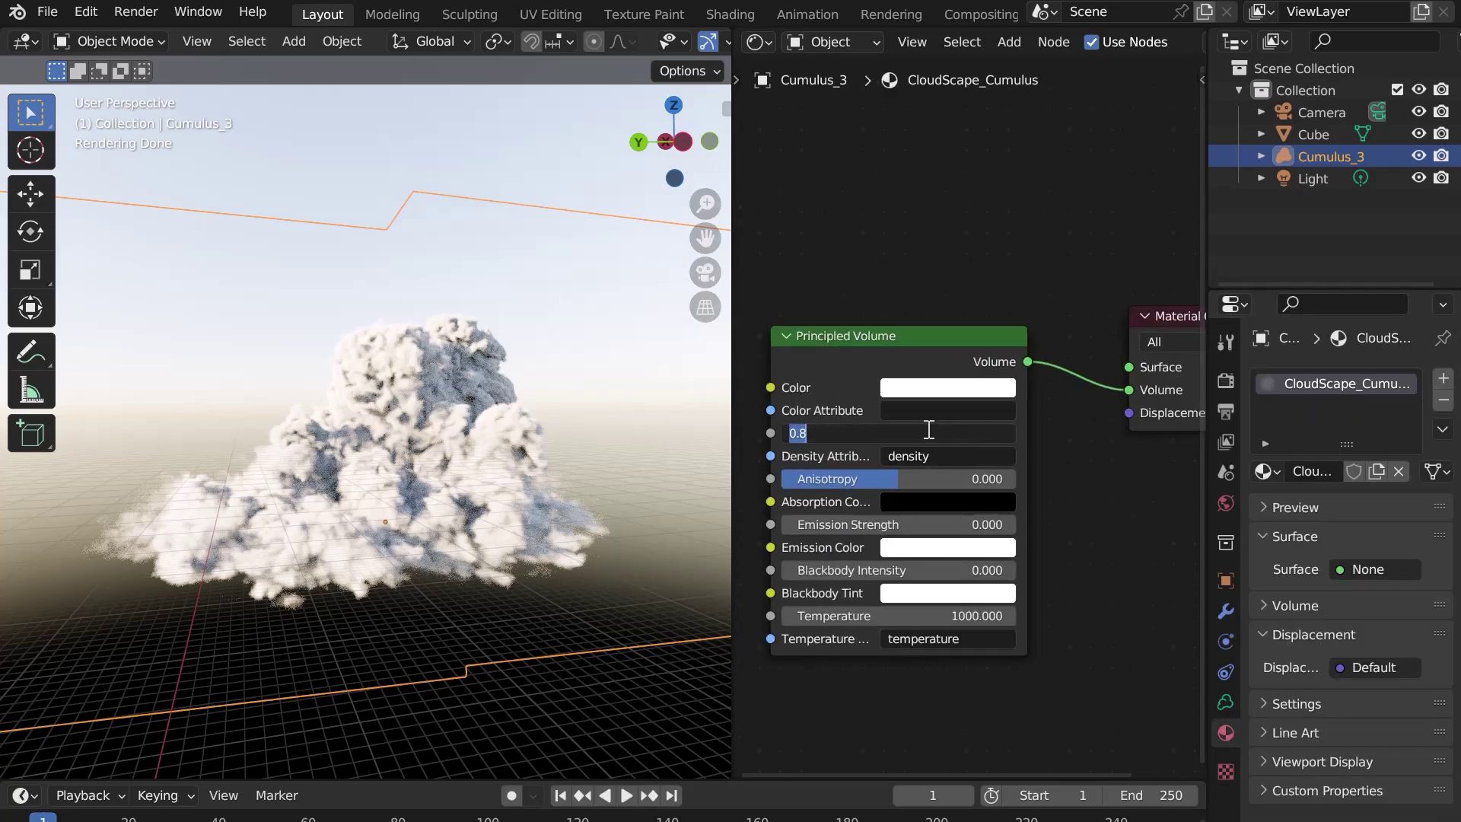
# Try Principled Volume Density values of 0.1 and 0.01.
pyautogui.click(929, 430)
pyautogui.write('0.1')
pyautogui.press('Return')
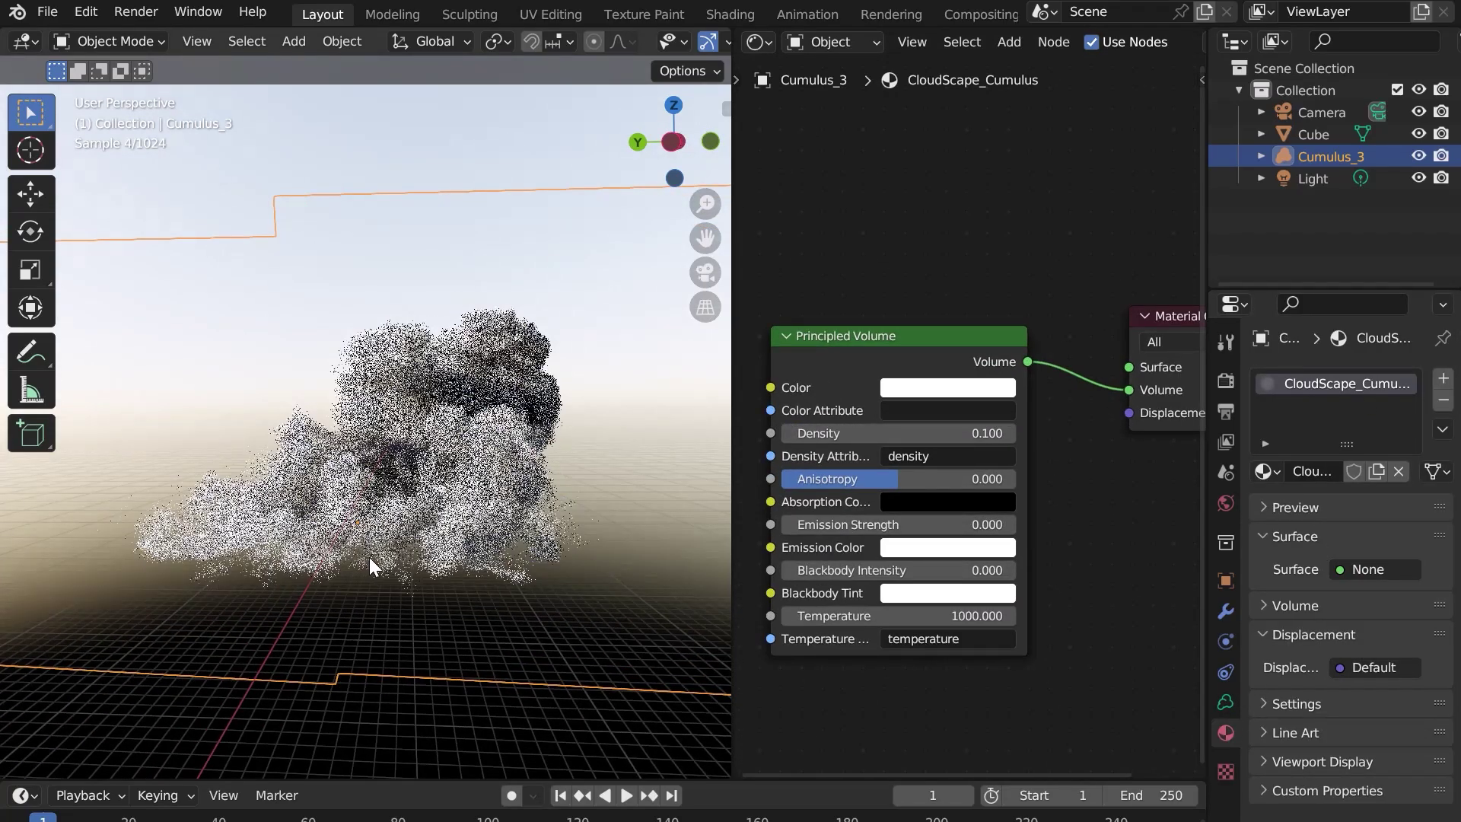
pyautogui.click(929, 432)
pyautogui.write('0.1')
pyautogui.press('Return')
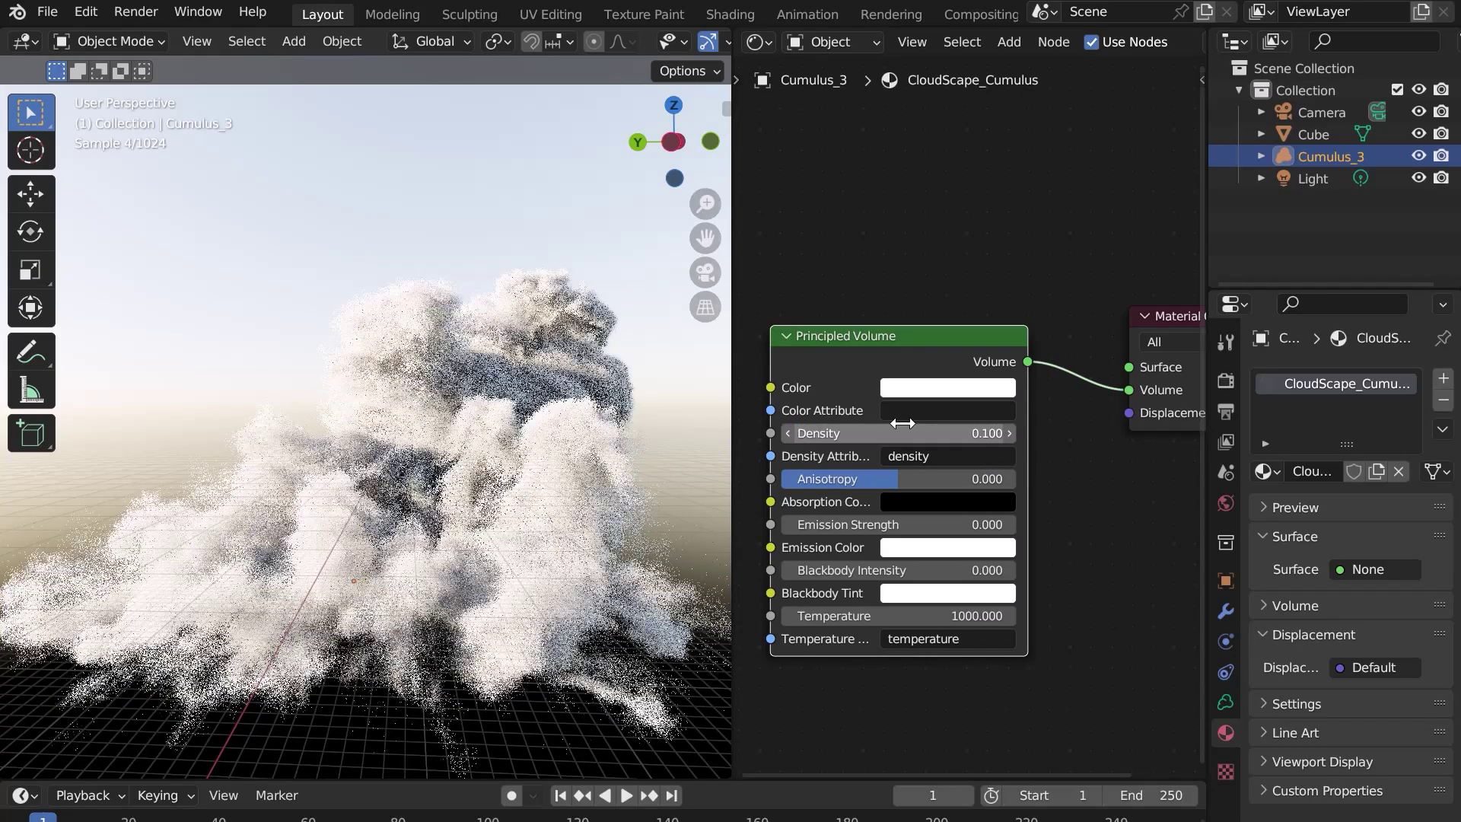
pyautogui.moveTo(361, 546); pyautogui.dragTo(373, 541, button='middle')
pyautogui.click(897, 431)
pyautogui.write('0.01')
pyautogui.press('Return')
pyautogui.moveTo(349, 479); pyautogui.dragTo(388, 410, button='middle')
# Lower the World sky strength to 0.2.
pyautogui.click(1224, 503)
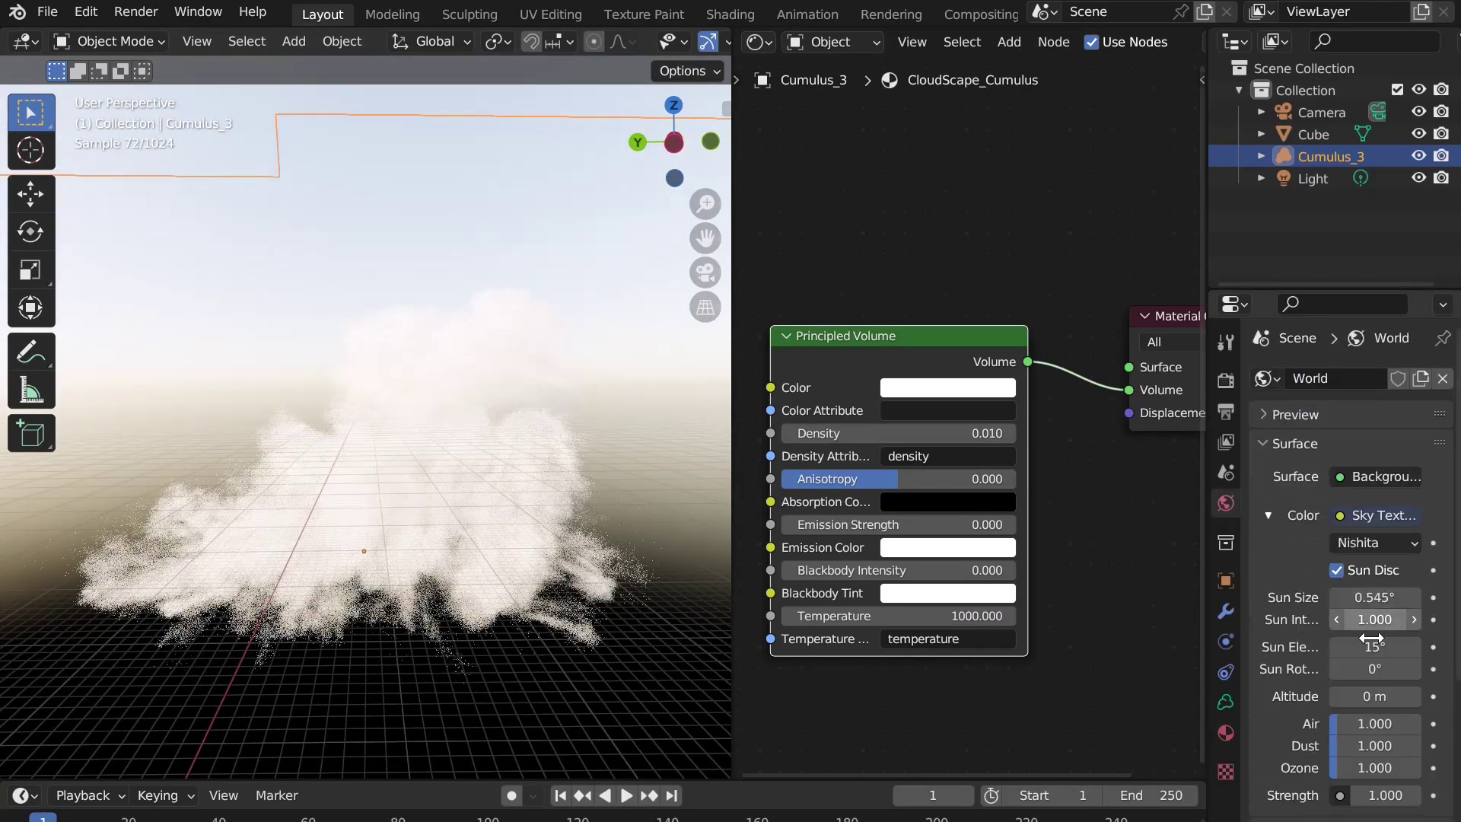
pyautogui.write('0.2')
pyautogui.press('Return')
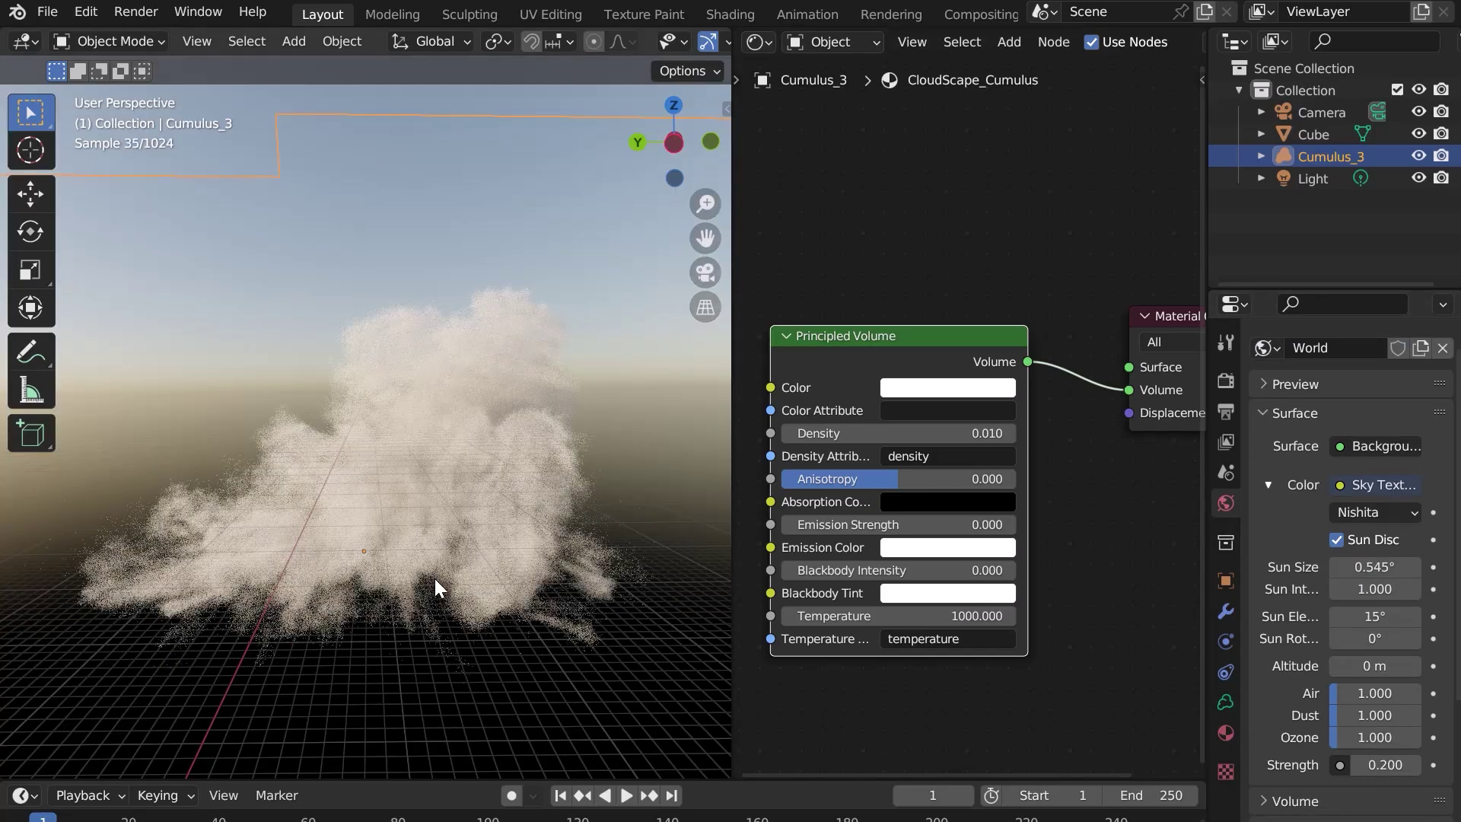
pyautogui.moveTo(432, 578); pyautogui.dragTo(554, 548, button='middle')
# Darken the volume colour to grey and set Density to 0.05.
pyautogui.click(946, 390)
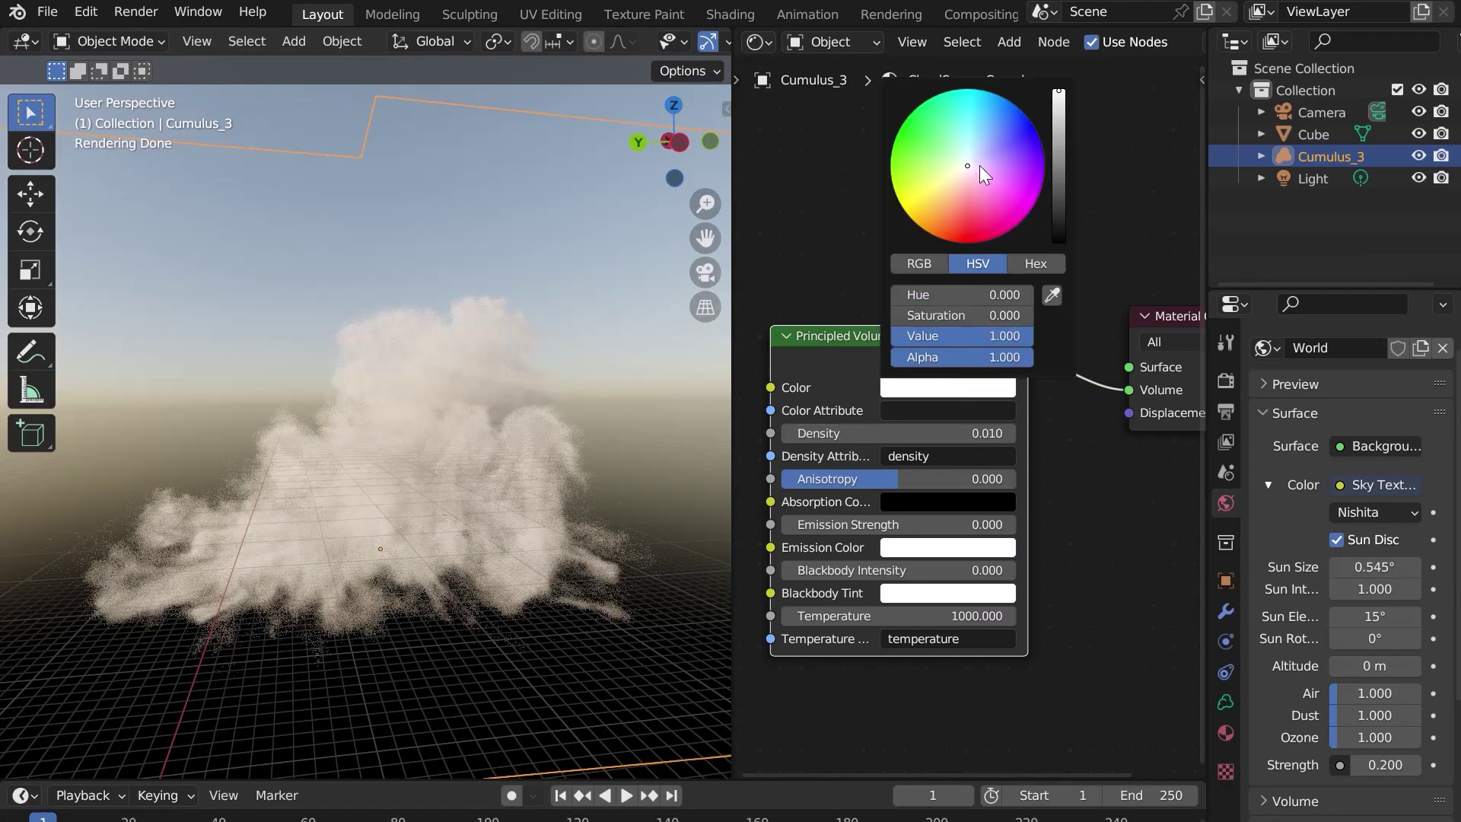
pyautogui.moveTo(1062, 134); pyautogui.dragTo(1059, 194)
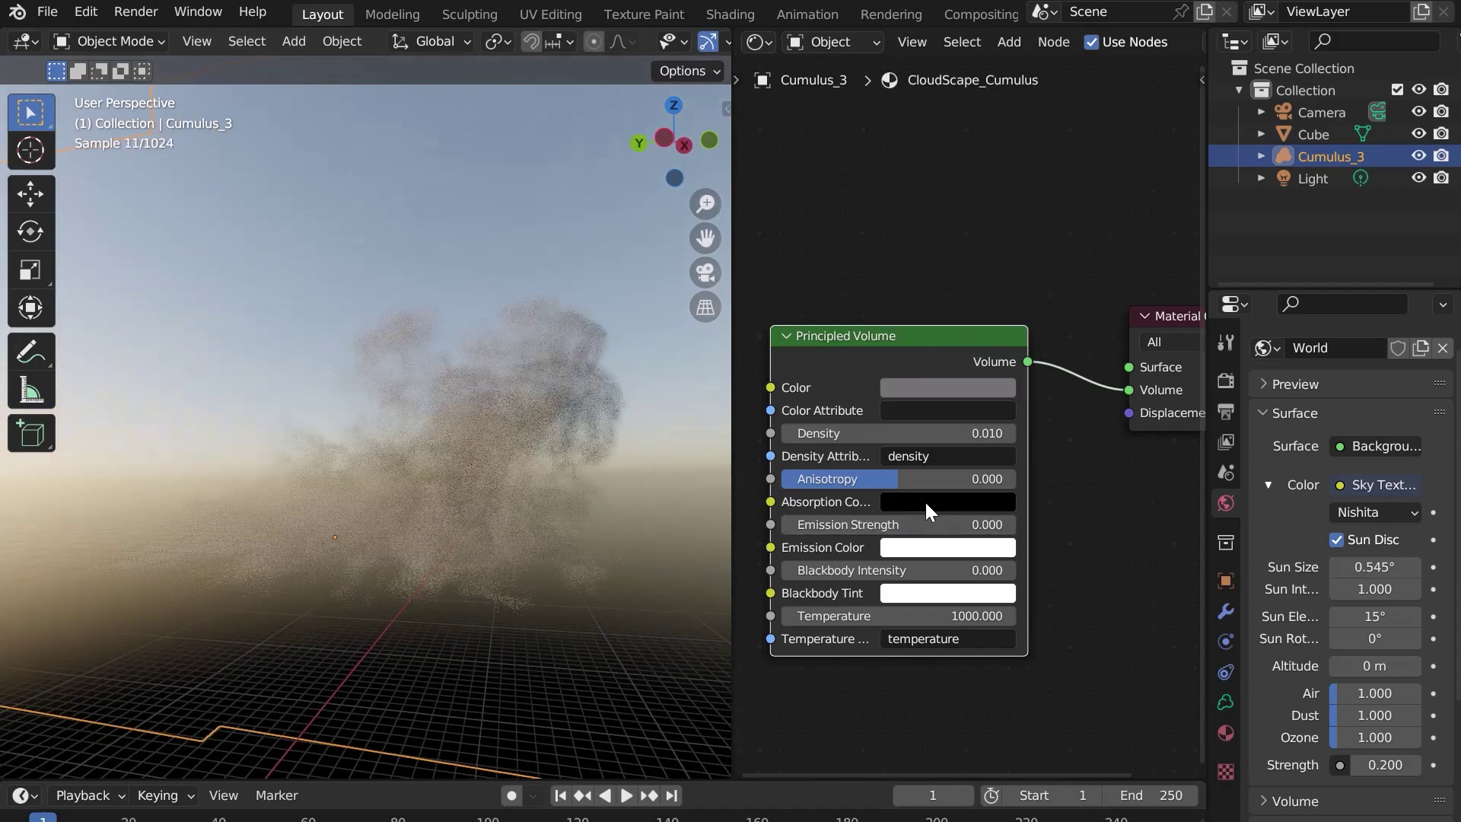
pyautogui.write('0.05')
pyautogui.press('Return')
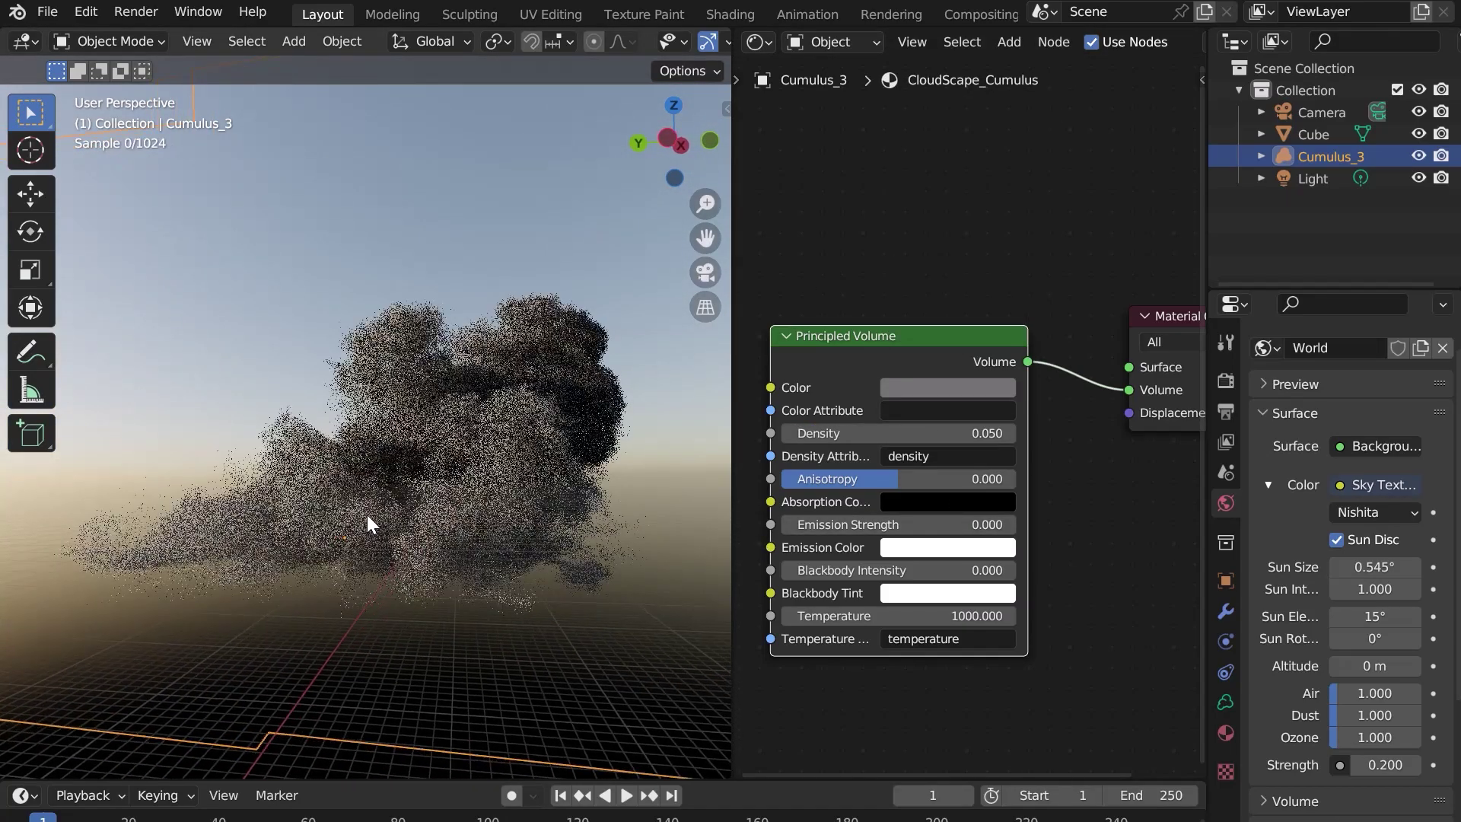
pyautogui.moveTo(375, 522); pyautogui.dragTo(457, 517, button='middle')
# Set Anisotropy to -0.344 and test Emission Strength and Blackbody Intensity.
pyautogui.moveTo(837, 478)
pyautogui.mouseDown()
pyautogui.moveTo(935, 479)
pyautogui.moveTo(813, 478)
pyautogui.mouseUp()
pyautogui.moveTo(923, 478); pyautogui.dragTo(858, 478)
pyautogui.moveTo(897, 524)
pyautogui.mouseDown()
pyautogui.moveTo(917, 524)
pyautogui.moveTo(875, 524)
pyautogui.mouseUp()
pyautogui.moveTo(837, 570); pyautogui.dragTo(805, 569)
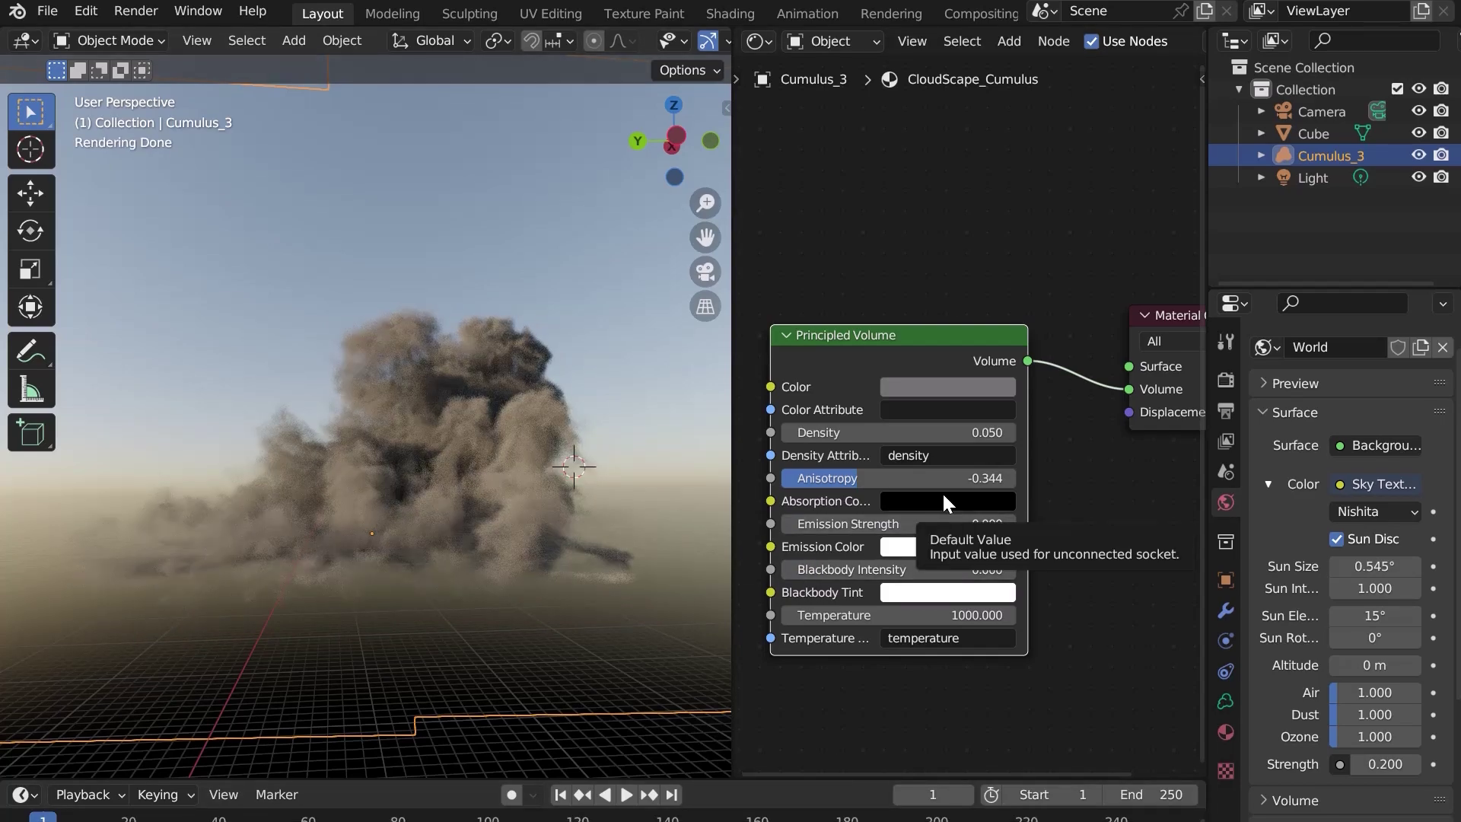
# Set Temperature Attribute to density, Blackbody Intensity to 1 and temperature 100.
pyautogui.click(925, 641)
pyautogui.write('densi')
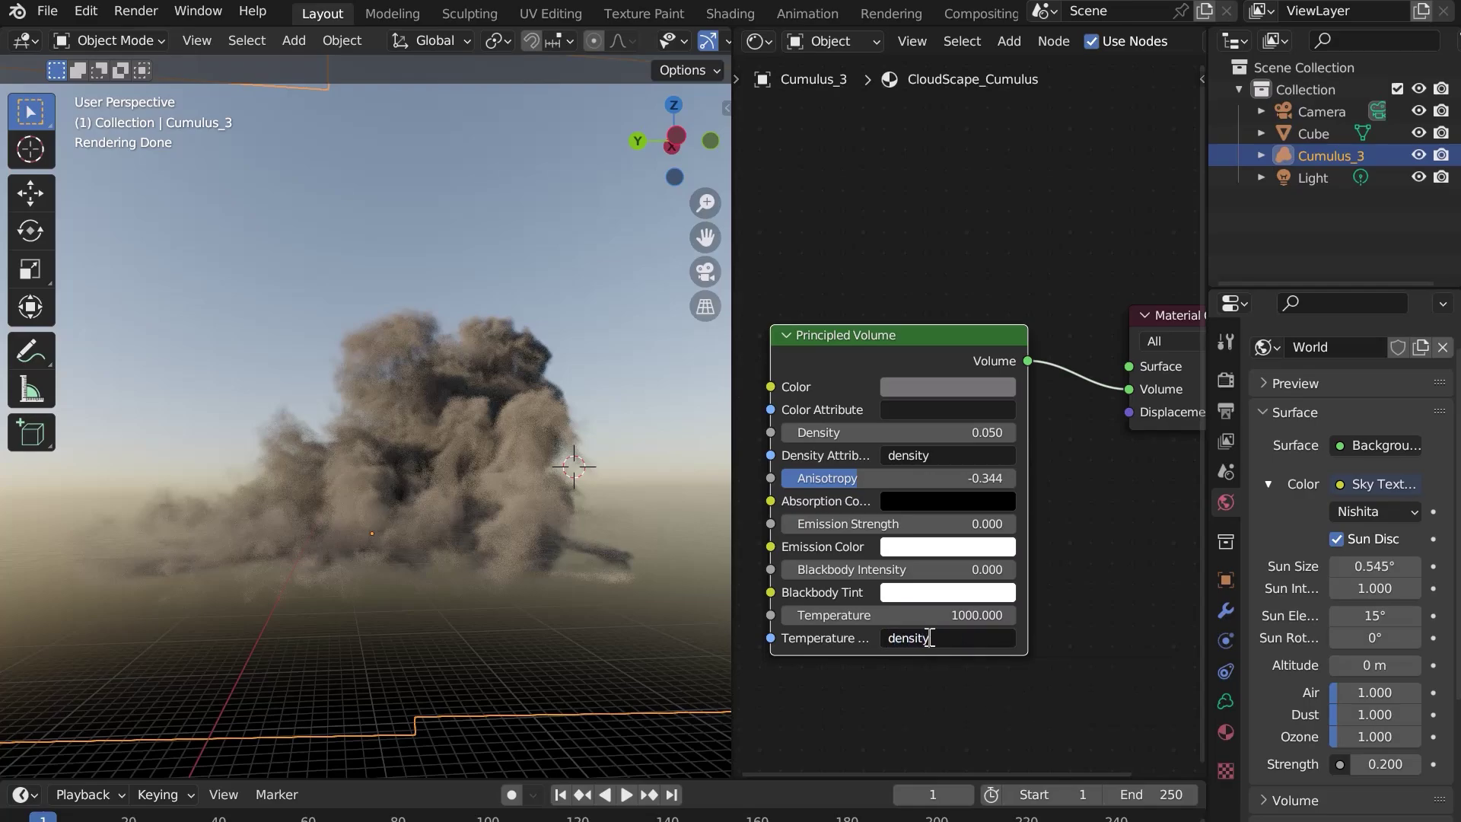
pyautogui.write('ty')
pyautogui.press('Return')
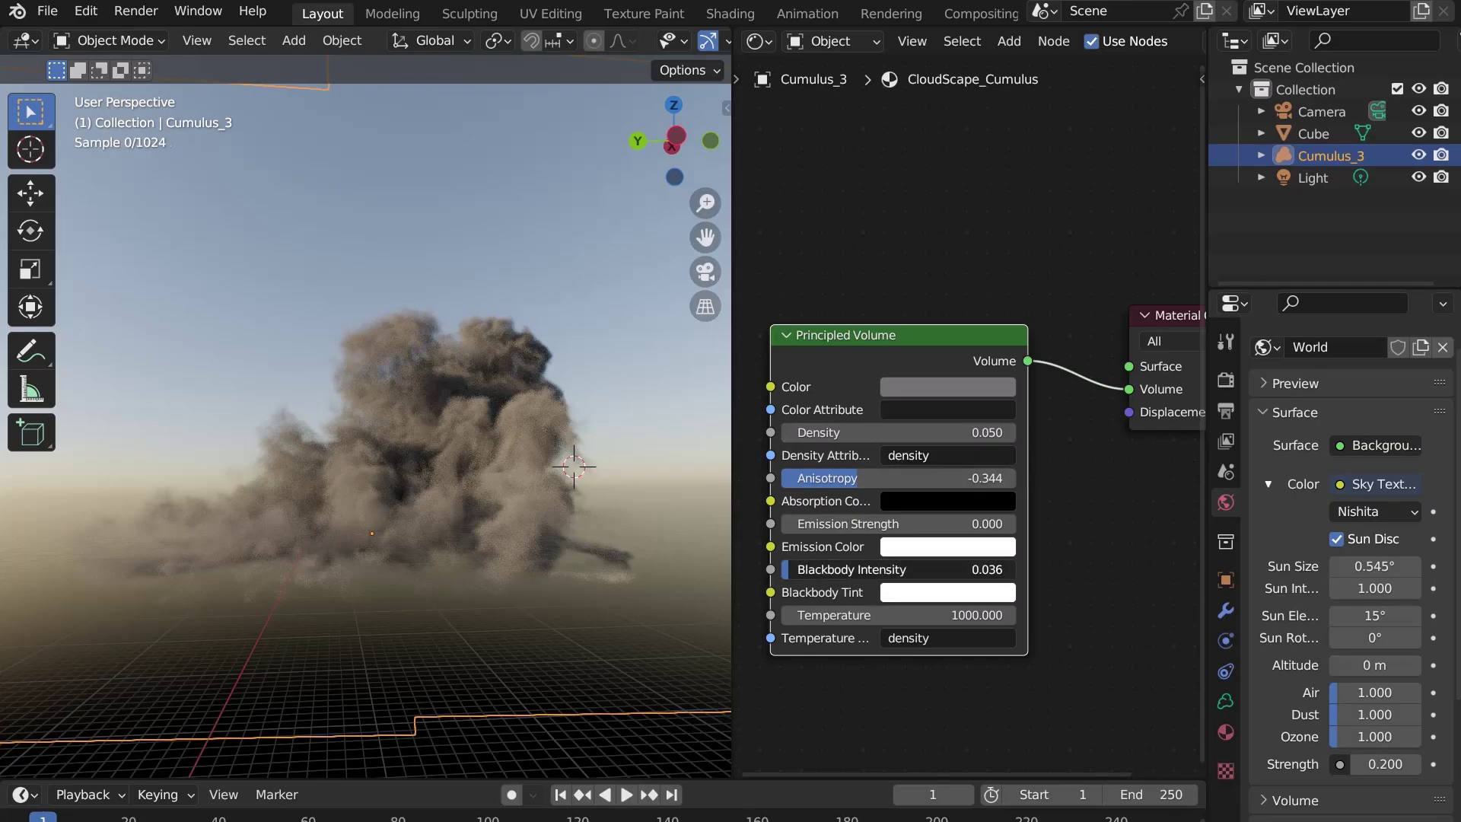
pyautogui.moveTo(837, 569); pyautogui.dragTo(1011, 569)
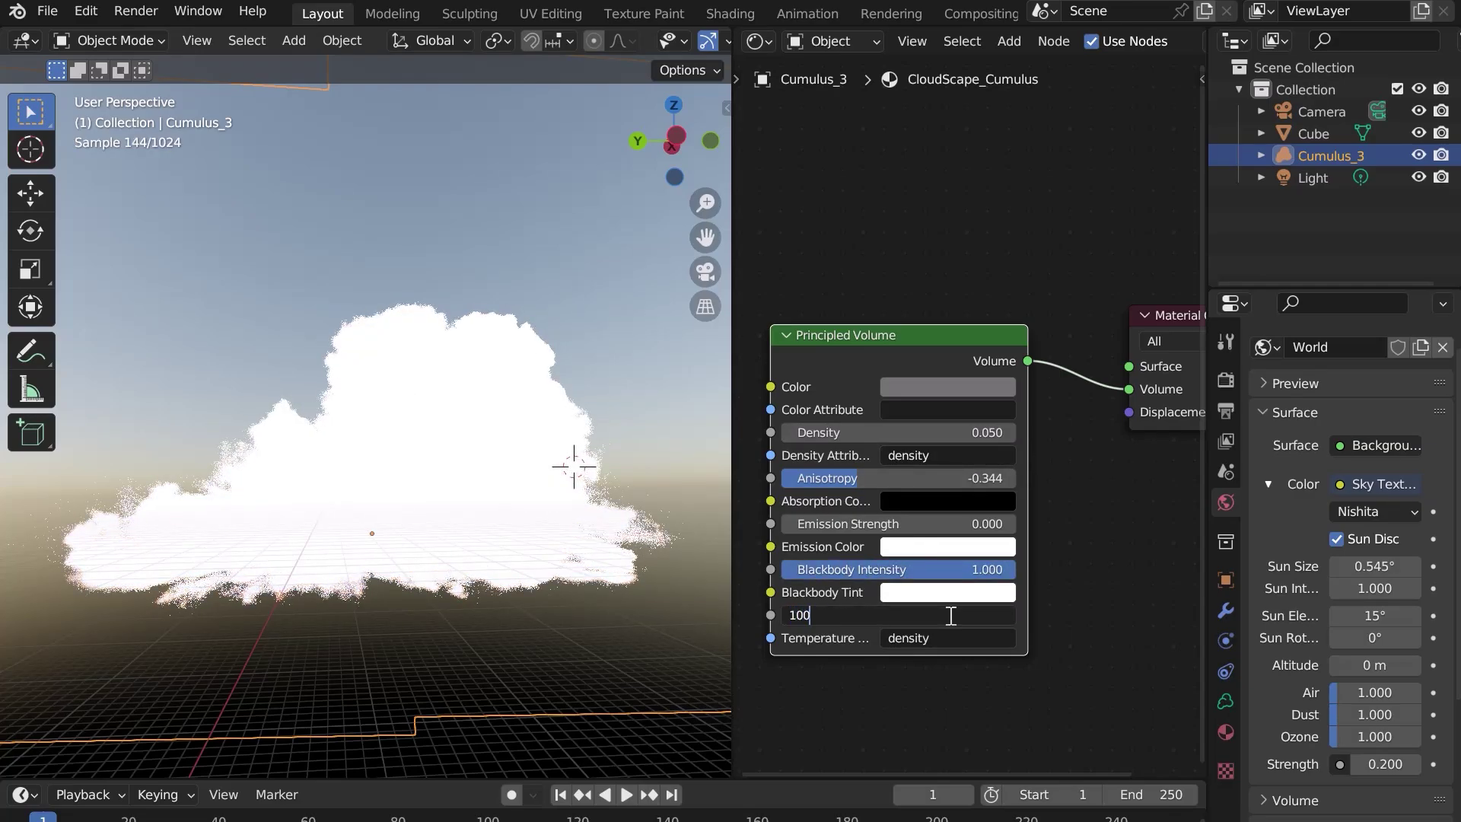
pyautogui.press('Return')
# Tune the Temperature through about 50.7 and 39.5 to 43.
pyautogui.moveTo(487, 541); pyautogui.dragTo(457, 562, button='middle')
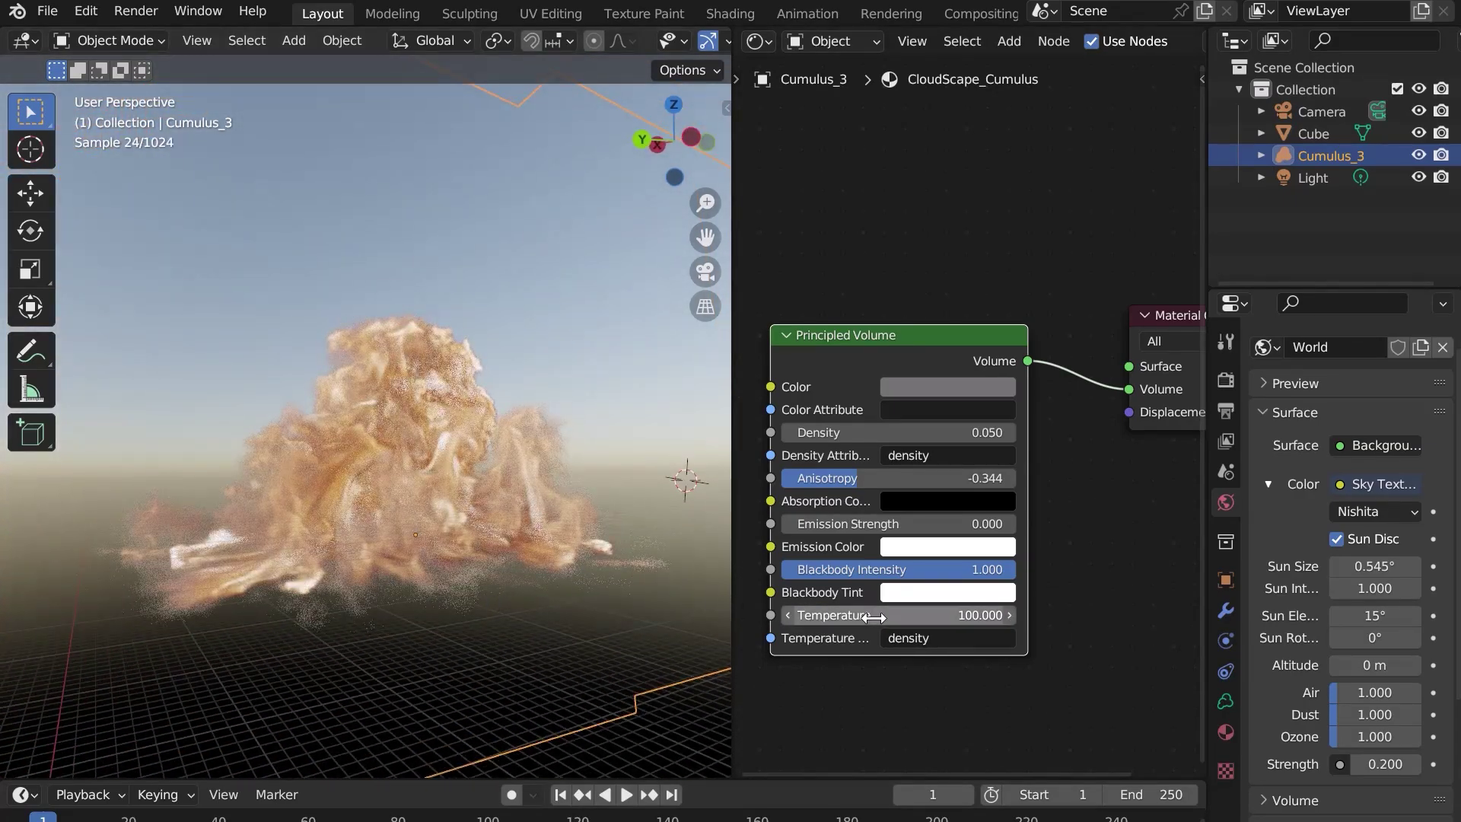
pyautogui.moveTo(898, 615); pyautogui.dragTo(807, 614)
pyautogui.moveTo(320, 601); pyautogui.dragTo(238, 597, button='middle')
pyautogui.moveTo(980, 615); pyautogui.dragTo(957, 615)
pyautogui.moveTo(439, 596)
pyautogui.mouseDown(button='middle')
pyautogui.moveTo(408, 574)
pyautogui.moveTo(457, 578)
pyautogui.mouseUp(button='middle')
pyautogui.moveTo(960, 614); pyautogui.dragTo(1019, 569)
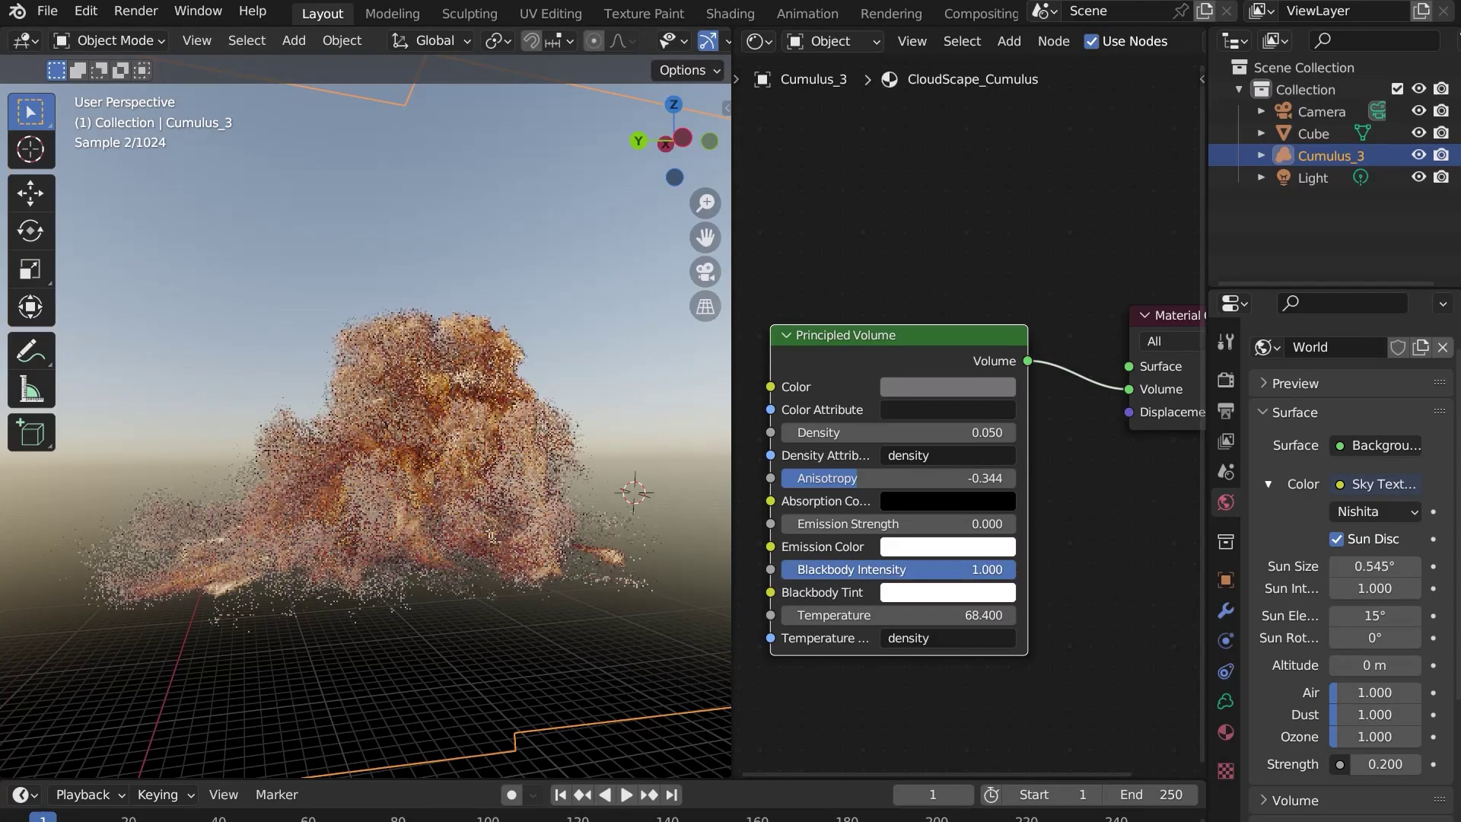
# Darken the volume colour to near-black and inspect the cloud from several angles.
pyautogui.click(956, 386)
pyautogui.moveTo(1053, 175); pyautogui.dragTo(1053, 210)
pyautogui.moveTo(404, 702); pyautogui.dragTo(386, 673, button='middle')
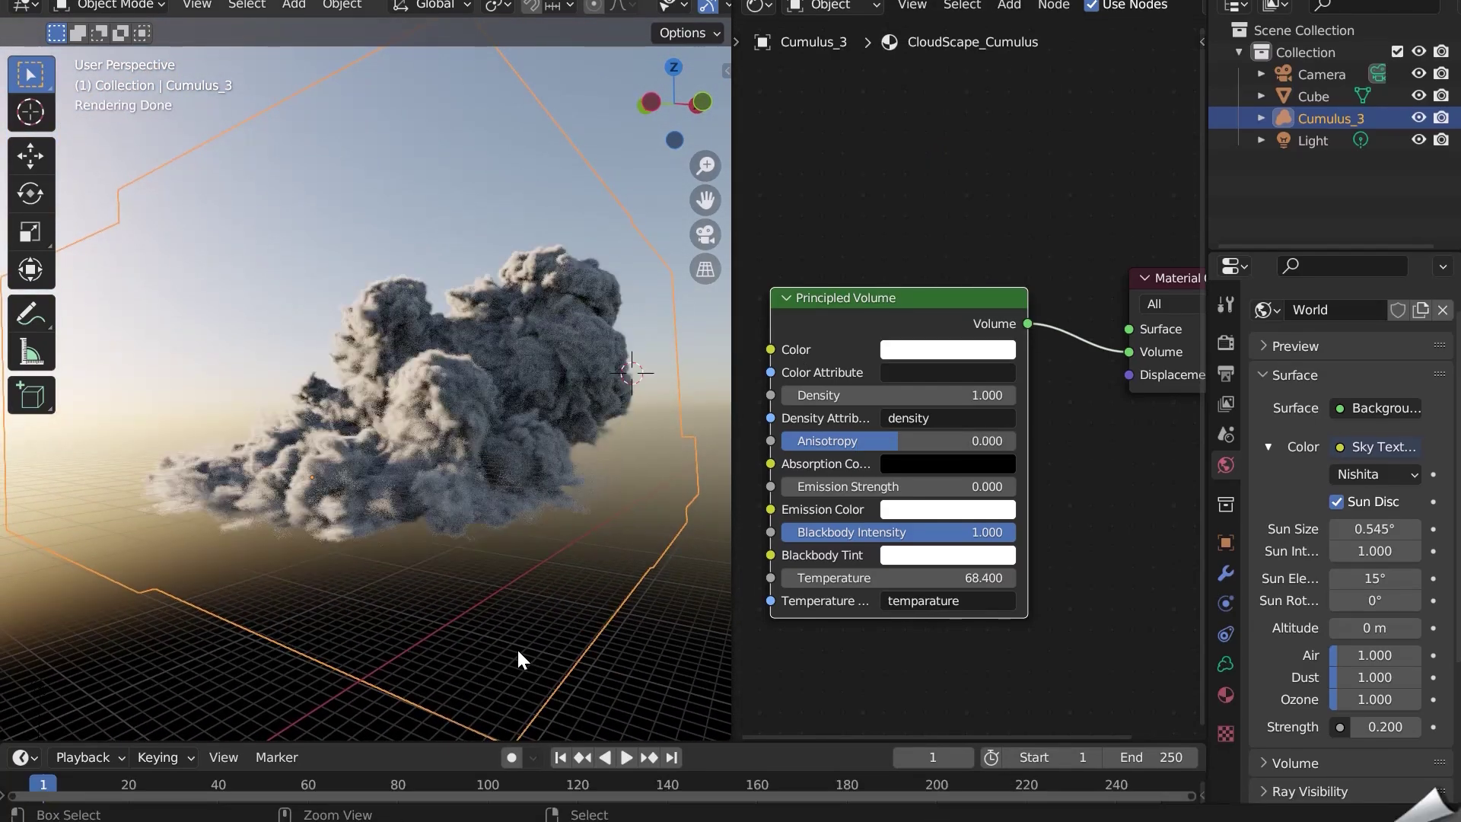
pyautogui.moveTo(522, 696); pyautogui.dragTo(611, 636, button='middle')
pyautogui.moveTo(528, 305); pyautogui.dragTo(307, 336, button='middle')
# Expand Light Paths in Render Properties and set Volume max bounces to 30.
pyautogui.click(1225, 343)
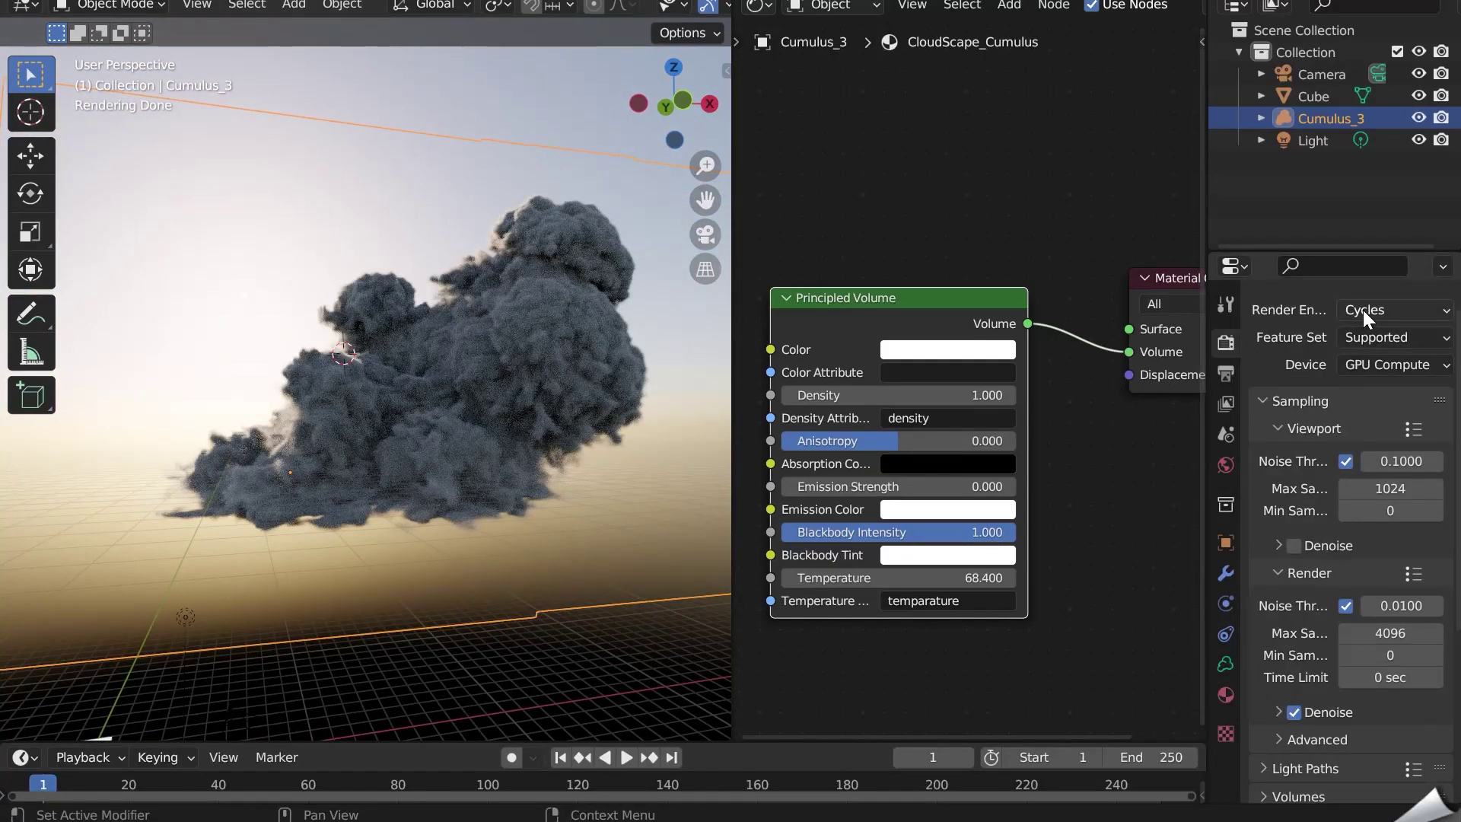
pyautogui.scroll(-8, 1366, 349)
pyautogui.click(1272, 527)
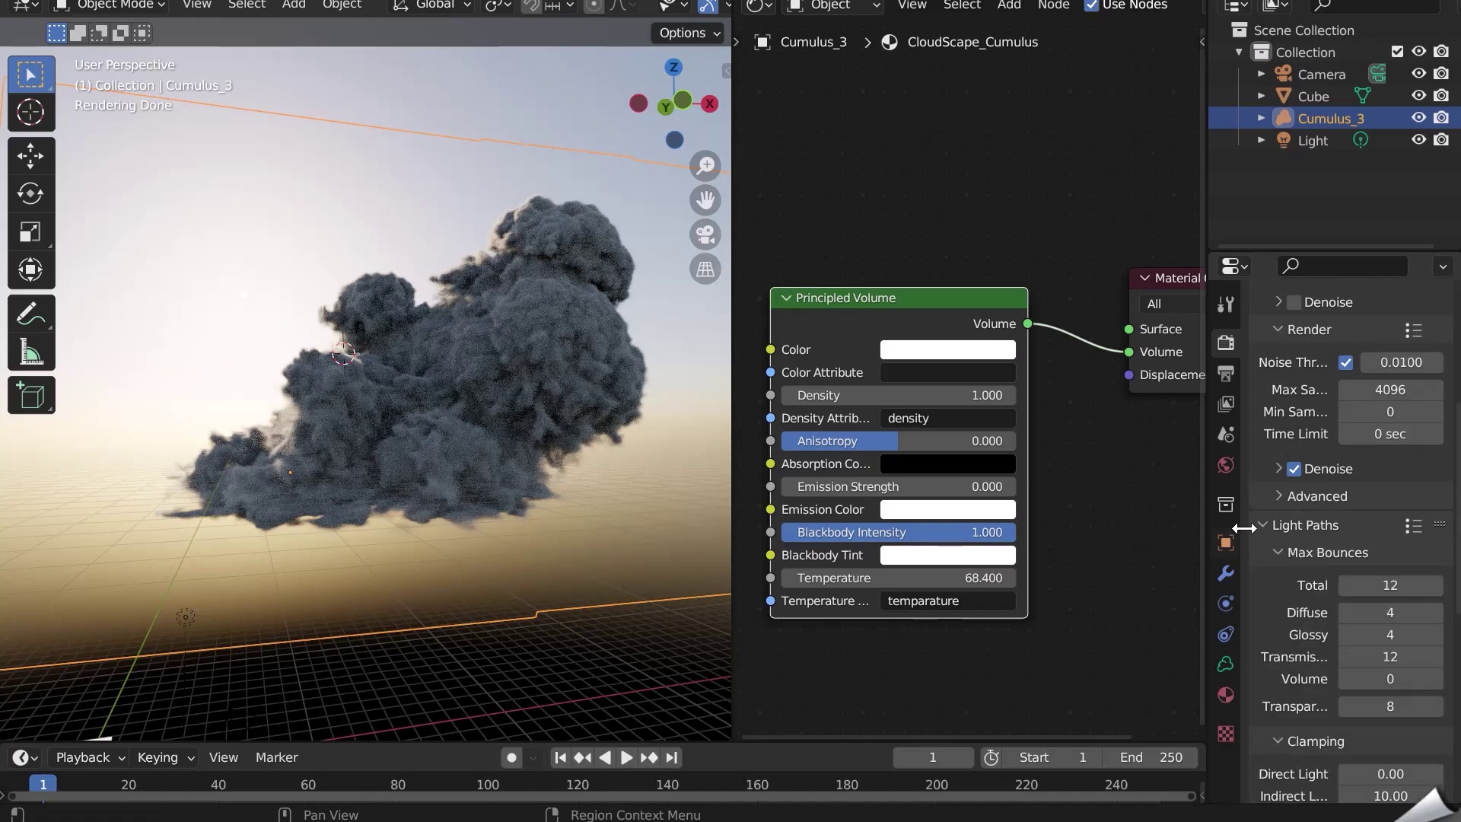
pyautogui.scroll(-3, 1273, 523)
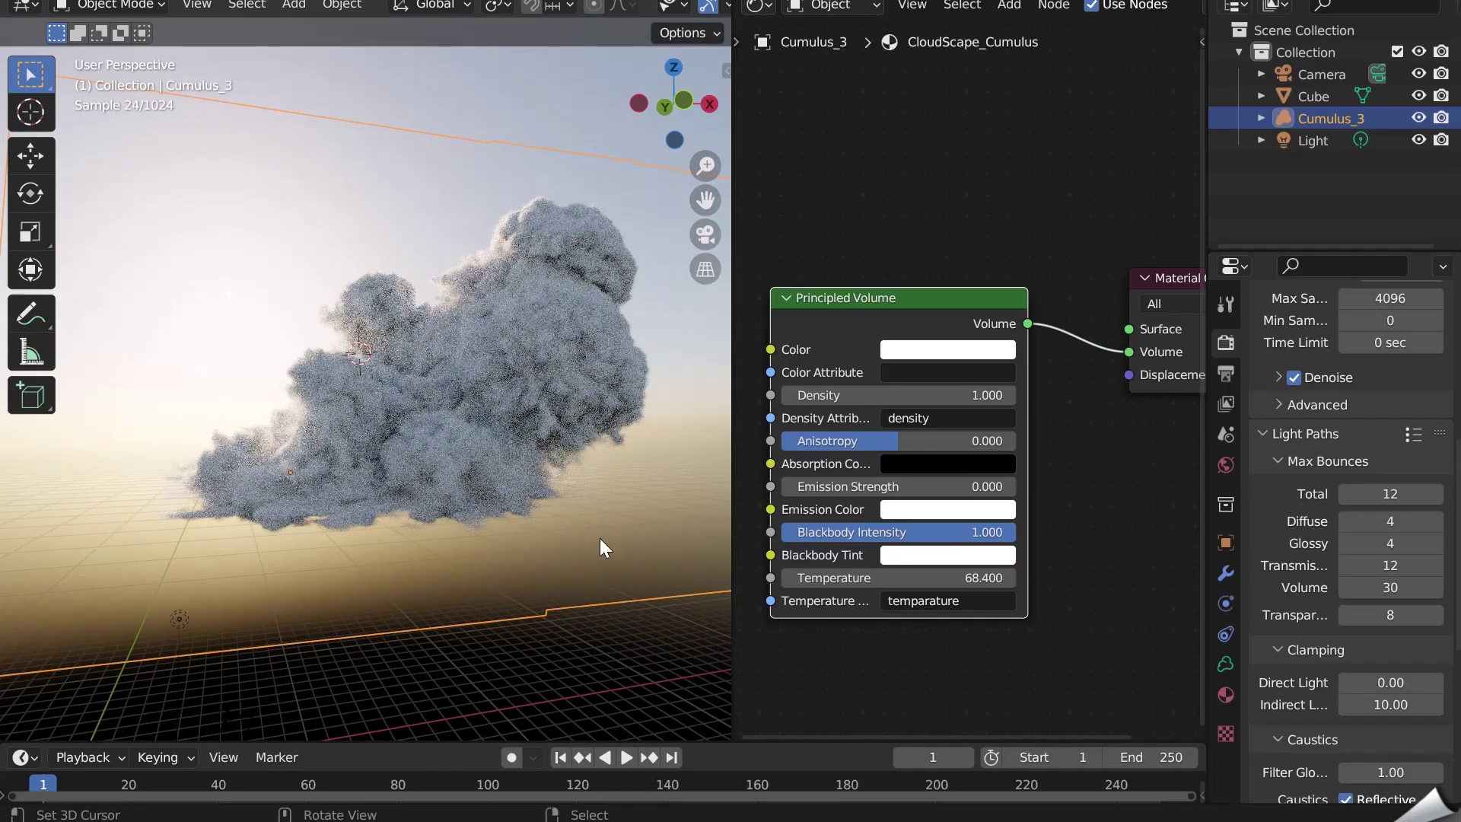
pyautogui.moveTo(487, 487); pyautogui.dragTo(456, 505, button='middle')
pyautogui.moveTo(669, 532); pyautogui.dragTo(609, 510, button='middle')
# Try cloud Density 0.3, then settle on 0.1.
pyautogui.click(957, 396)
pyautogui.write('03.3')
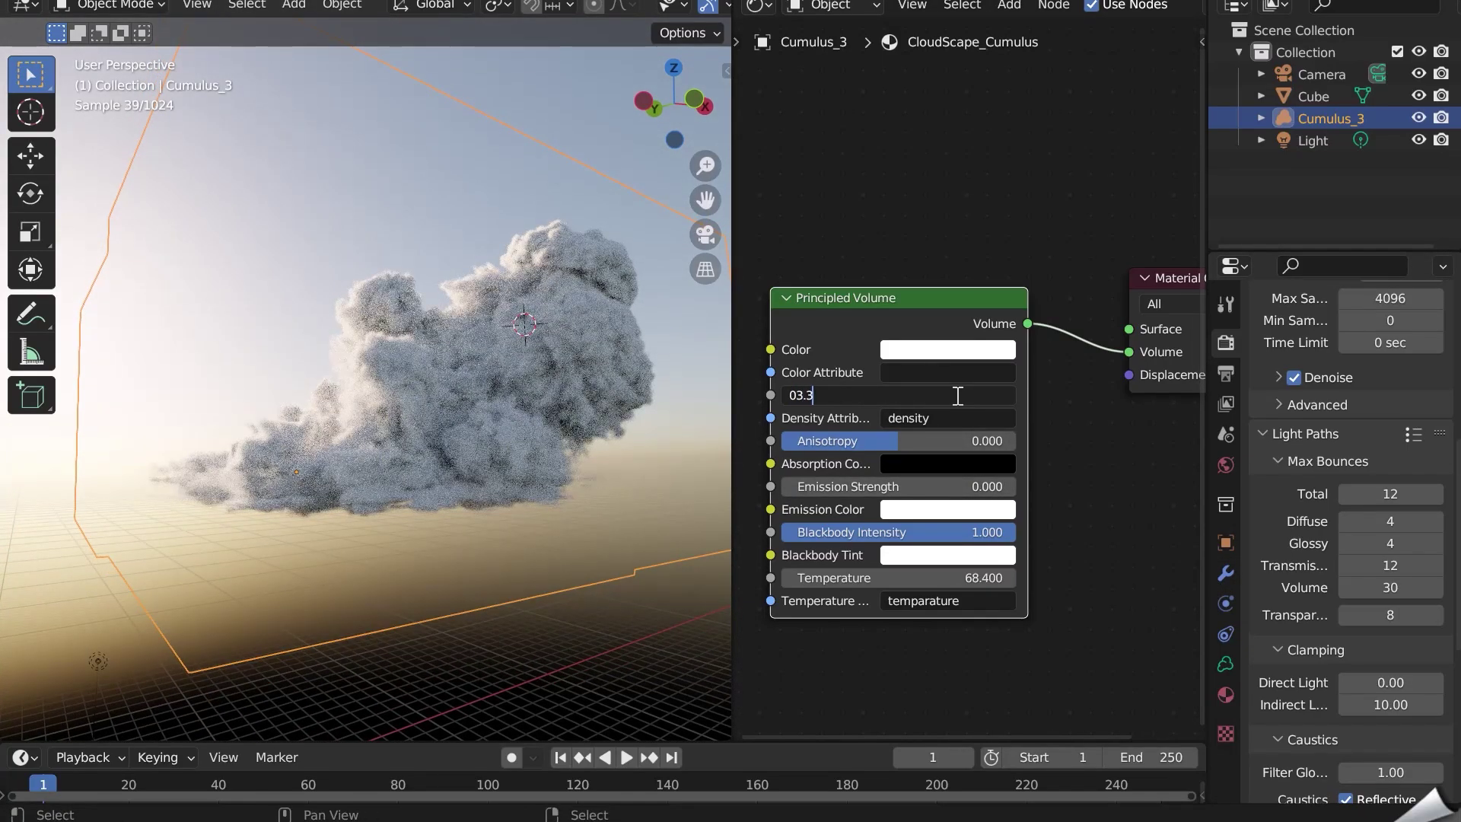
pyautogui.press('Return')
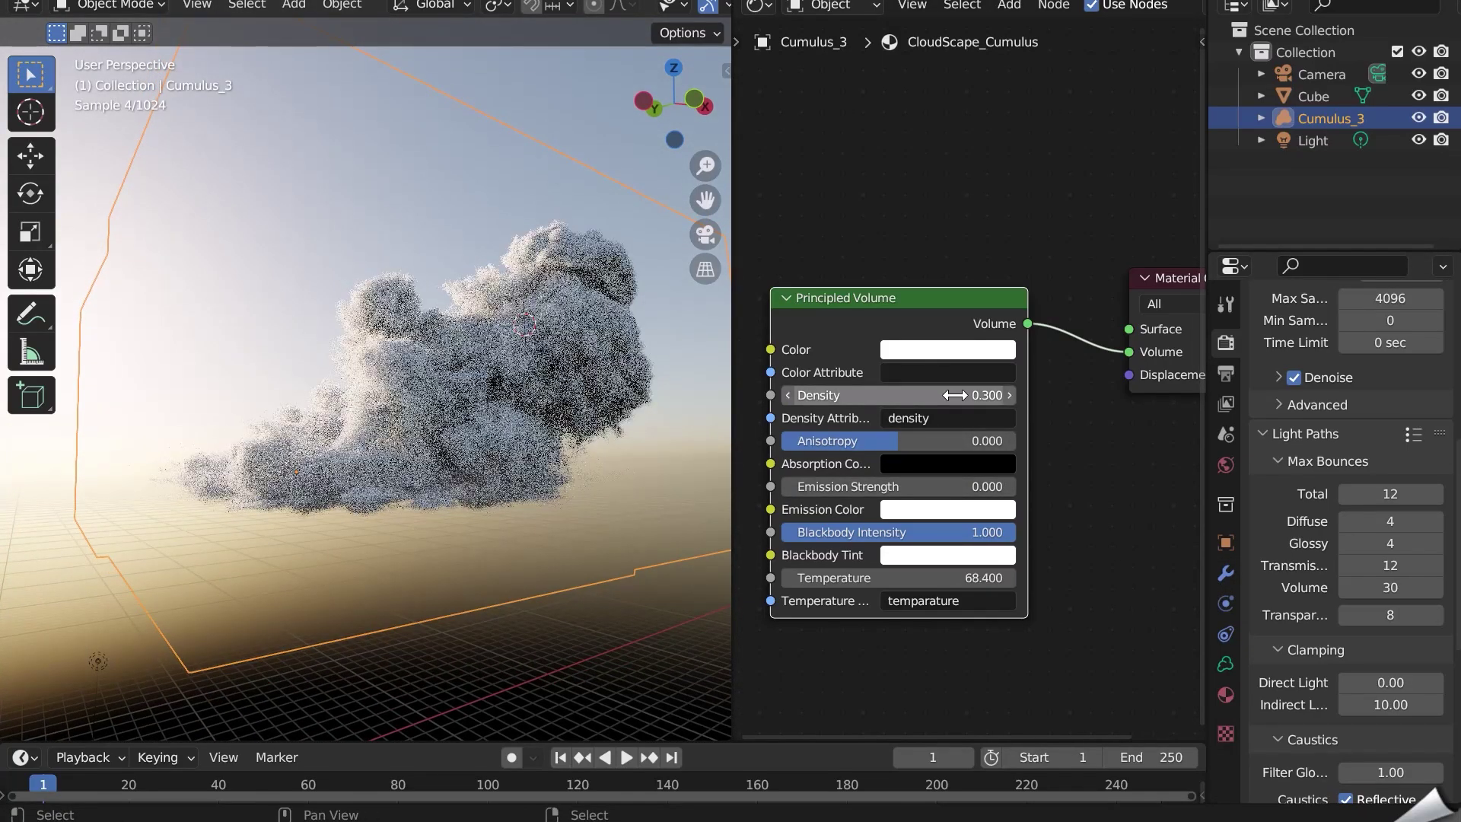
pyautogui.click(957, 396)
pyautogui.write('0.1')
pyautogui.press('Return')
pyautogui.moveTo(406, 363); pyautogui.dragTo(391, 404, button='middle')
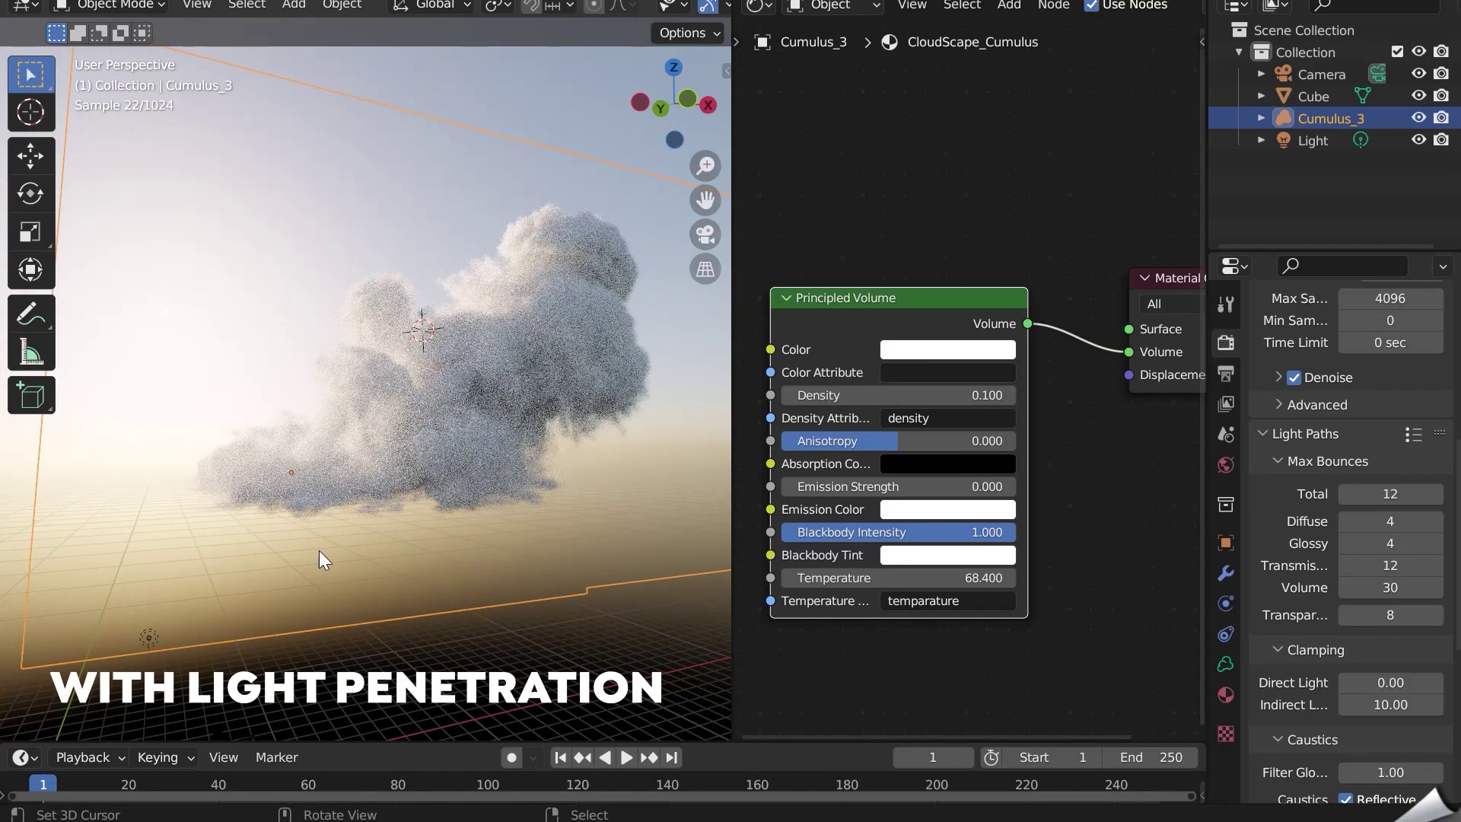
# Compare with 0 Volume bounces, then restore 30.
pyautogui.write('0')
pyautogui.press('Return')
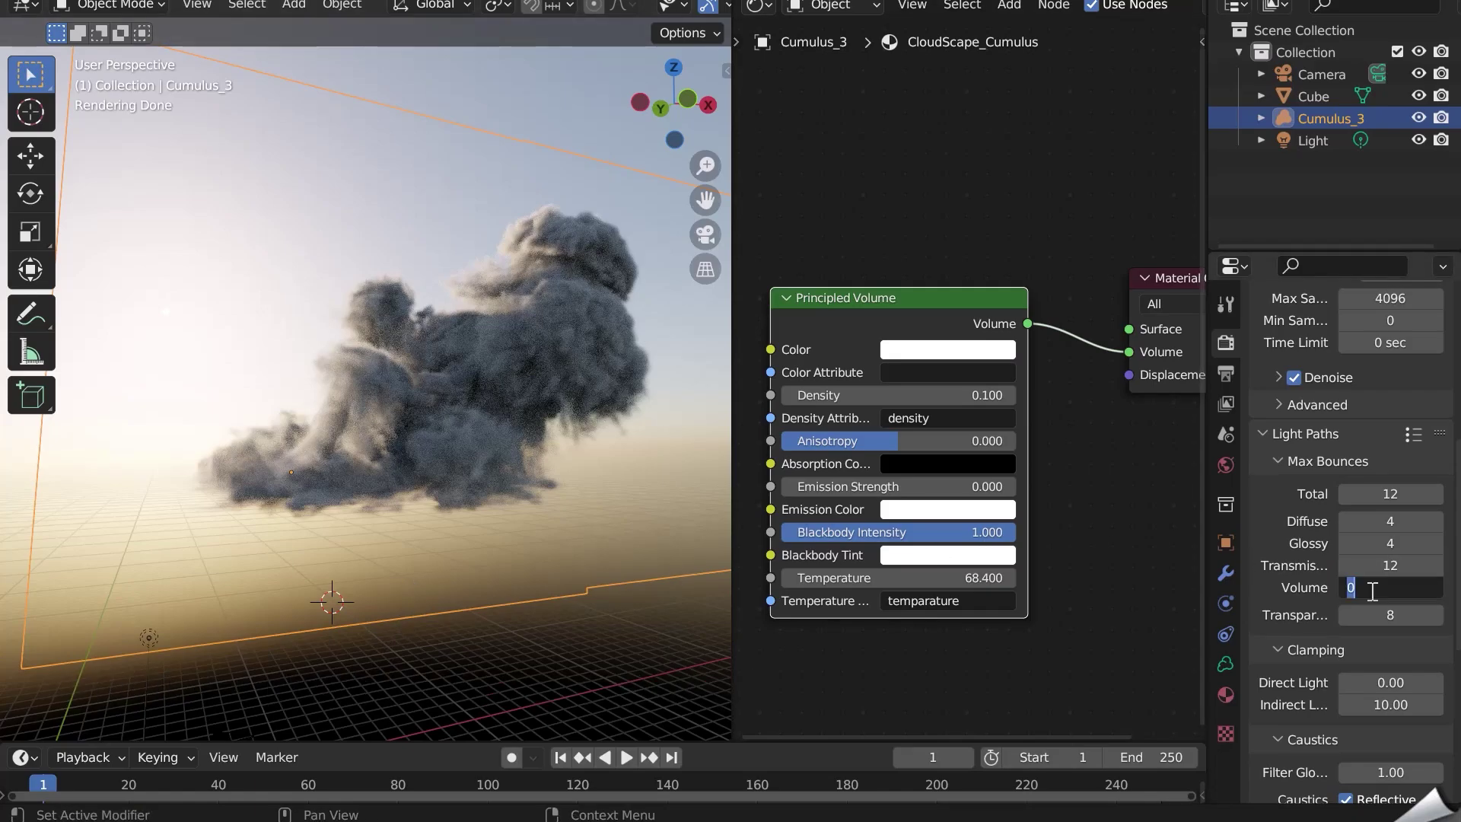
pyautogui.write('30')
pyautogui.press('Return')
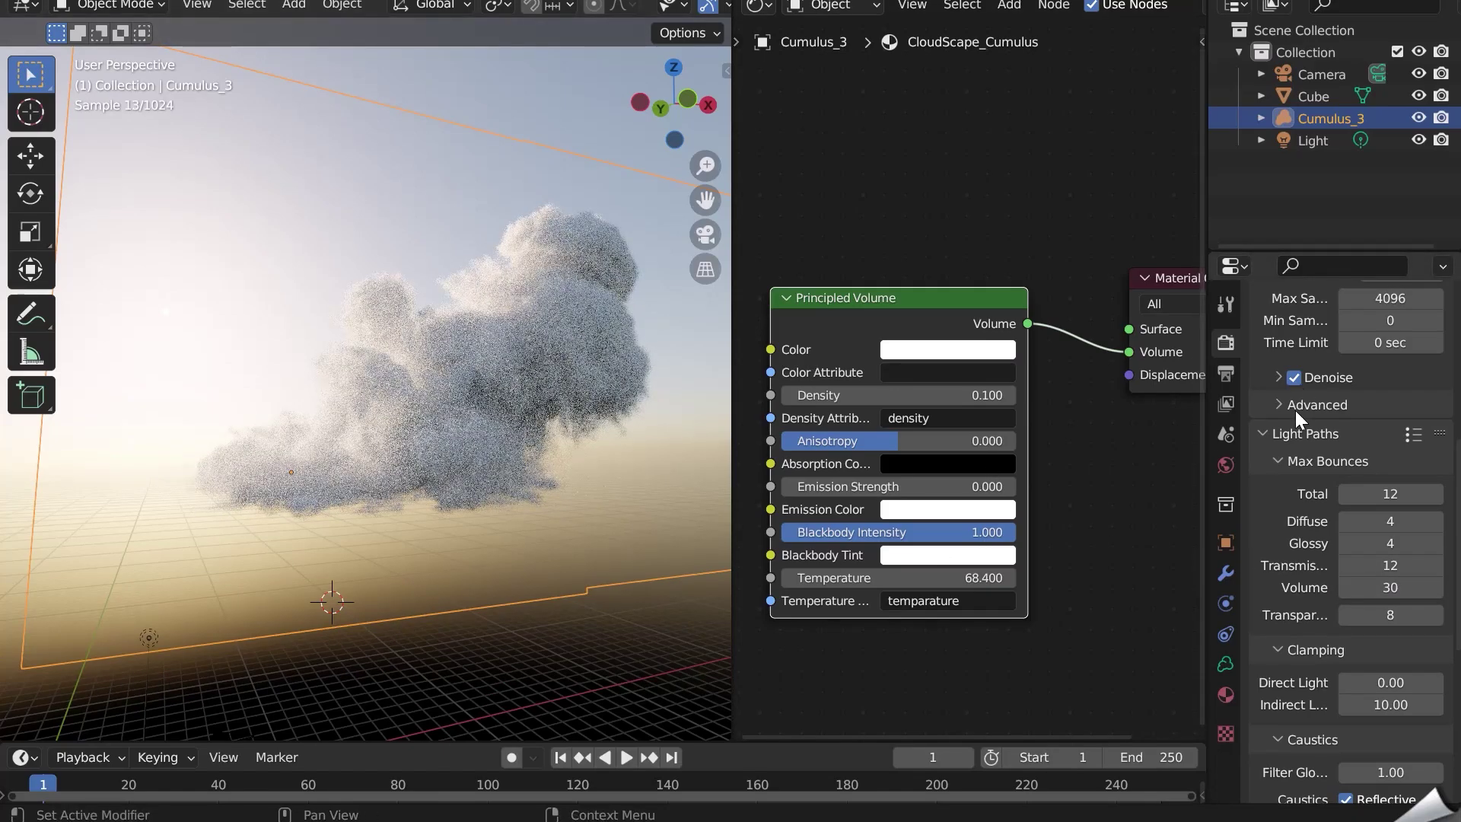
# Expand the Volumes render settings and widen the Properties editor.
pyautogui.scroll(-10, 1330, 419)
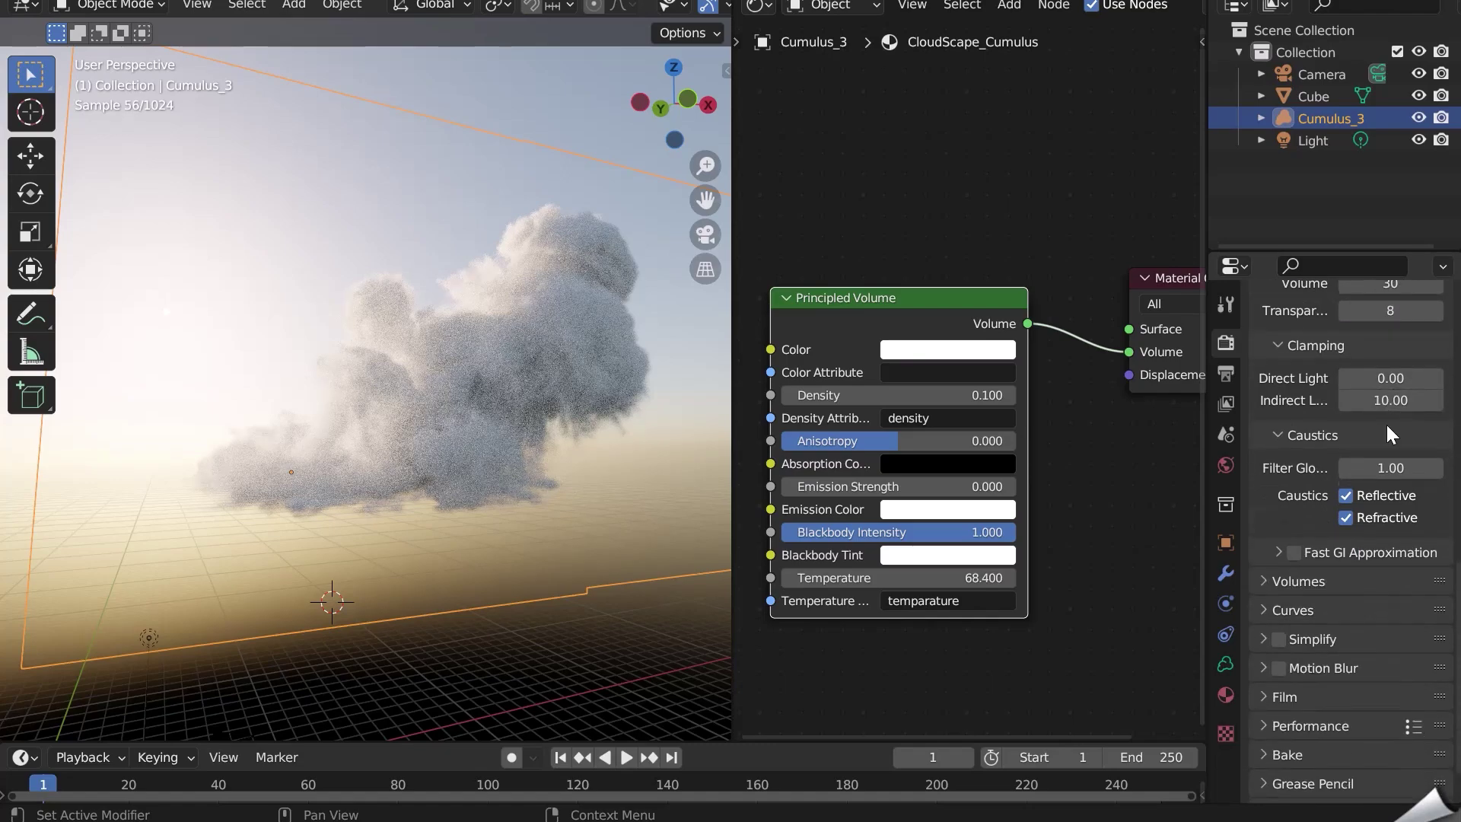
pyautogui.click(1293, 532)
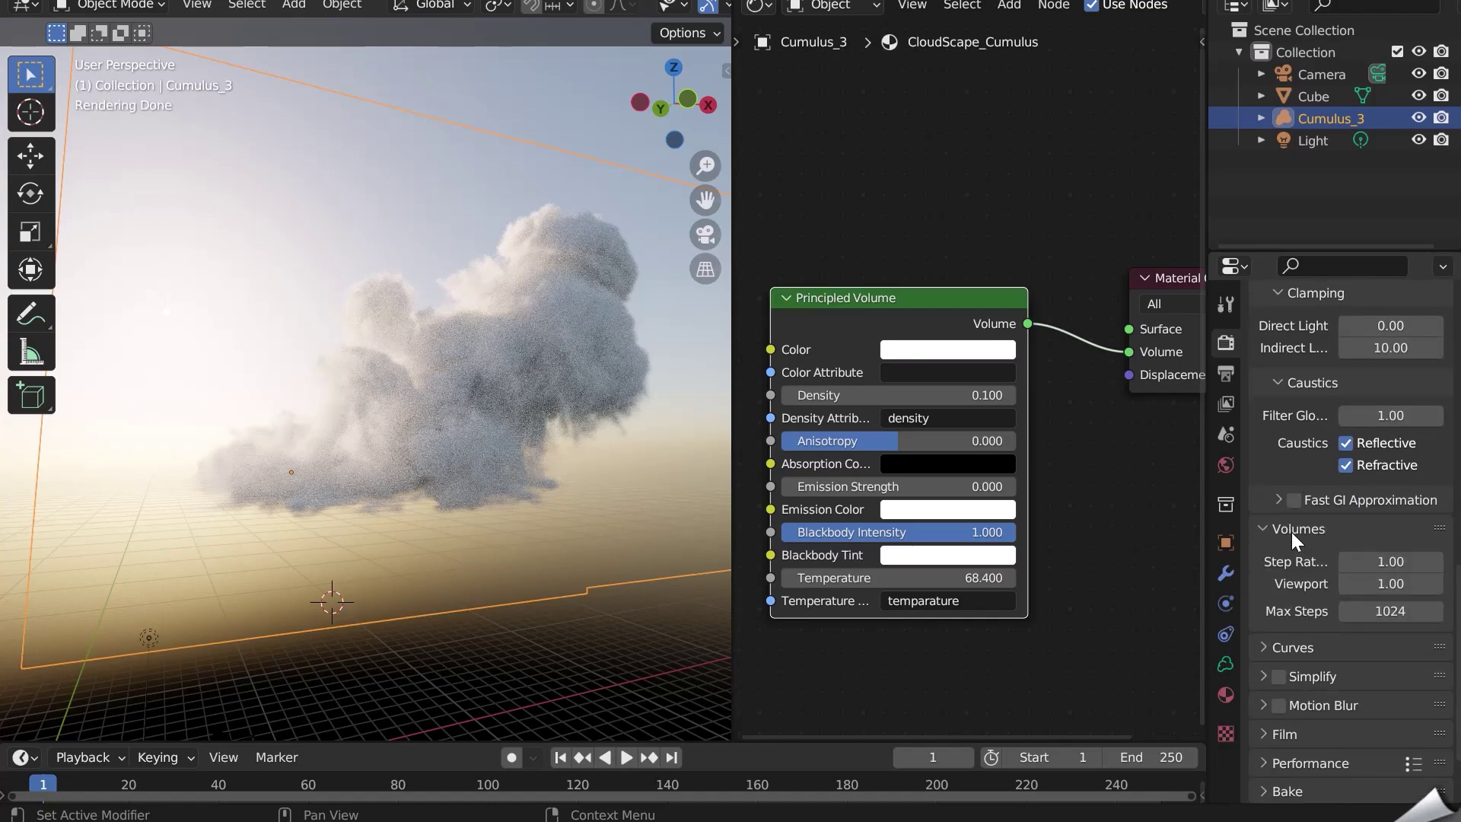
pyautogui.moveTo(1244, 533); pyautogui.dragTo(1234, 609)
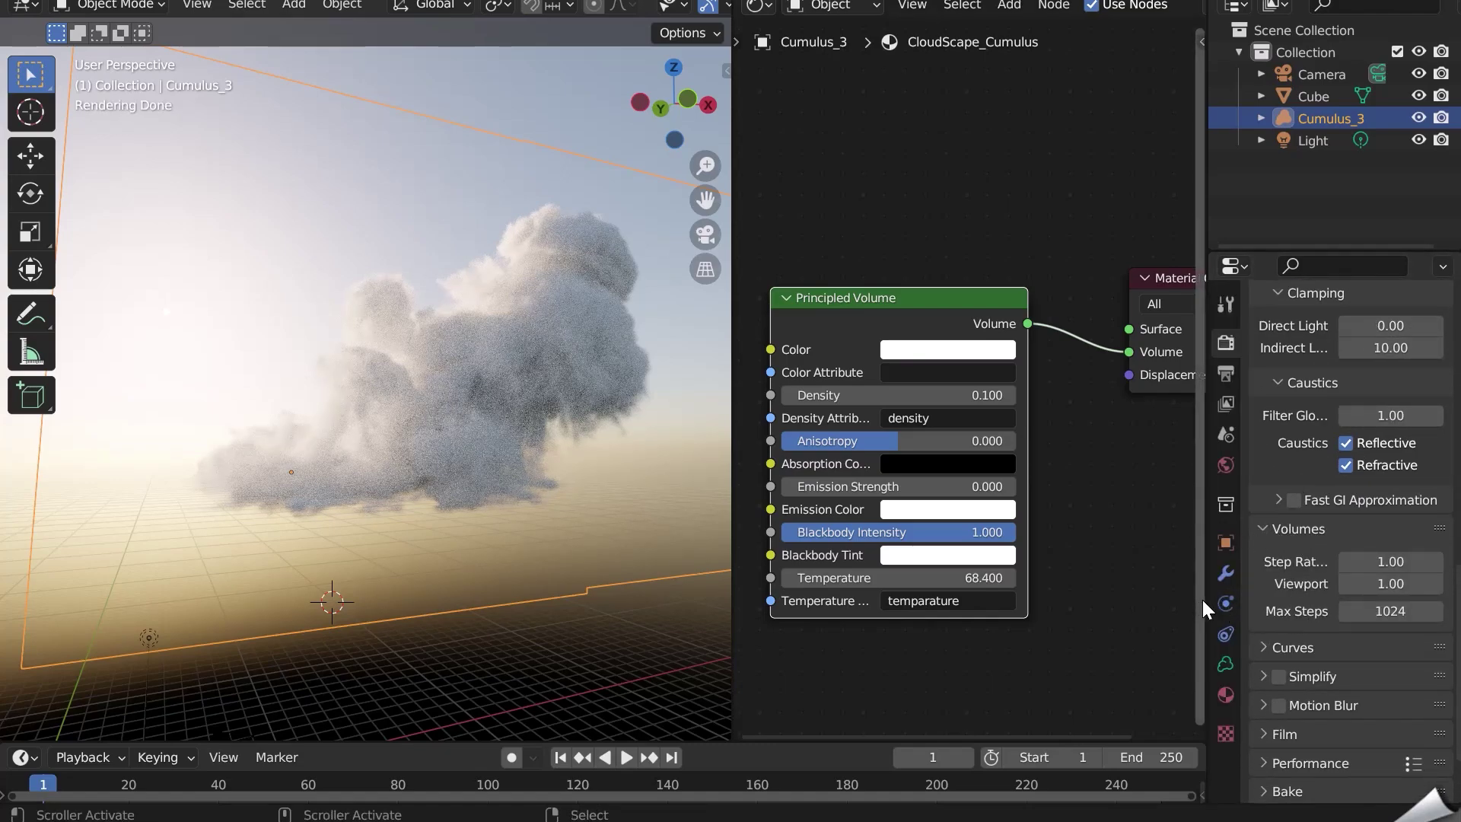
pyautogui.moveTo(1202, 599); pyautogui.dragTo(1082, 599)
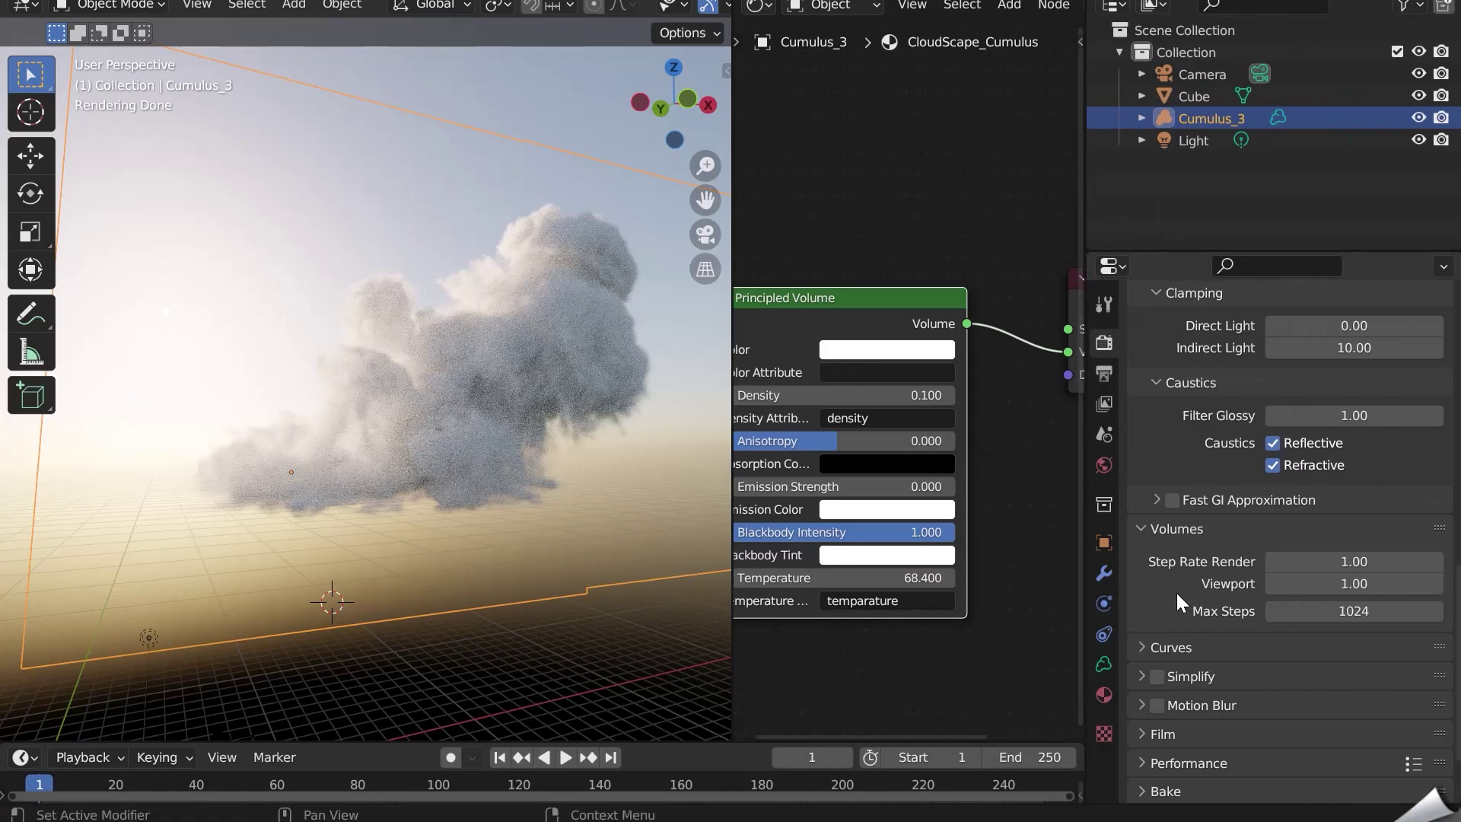
# Set Volume Max Steps to 3 and inspect the thinned cloud.
pyautogui.click(1351, 618)
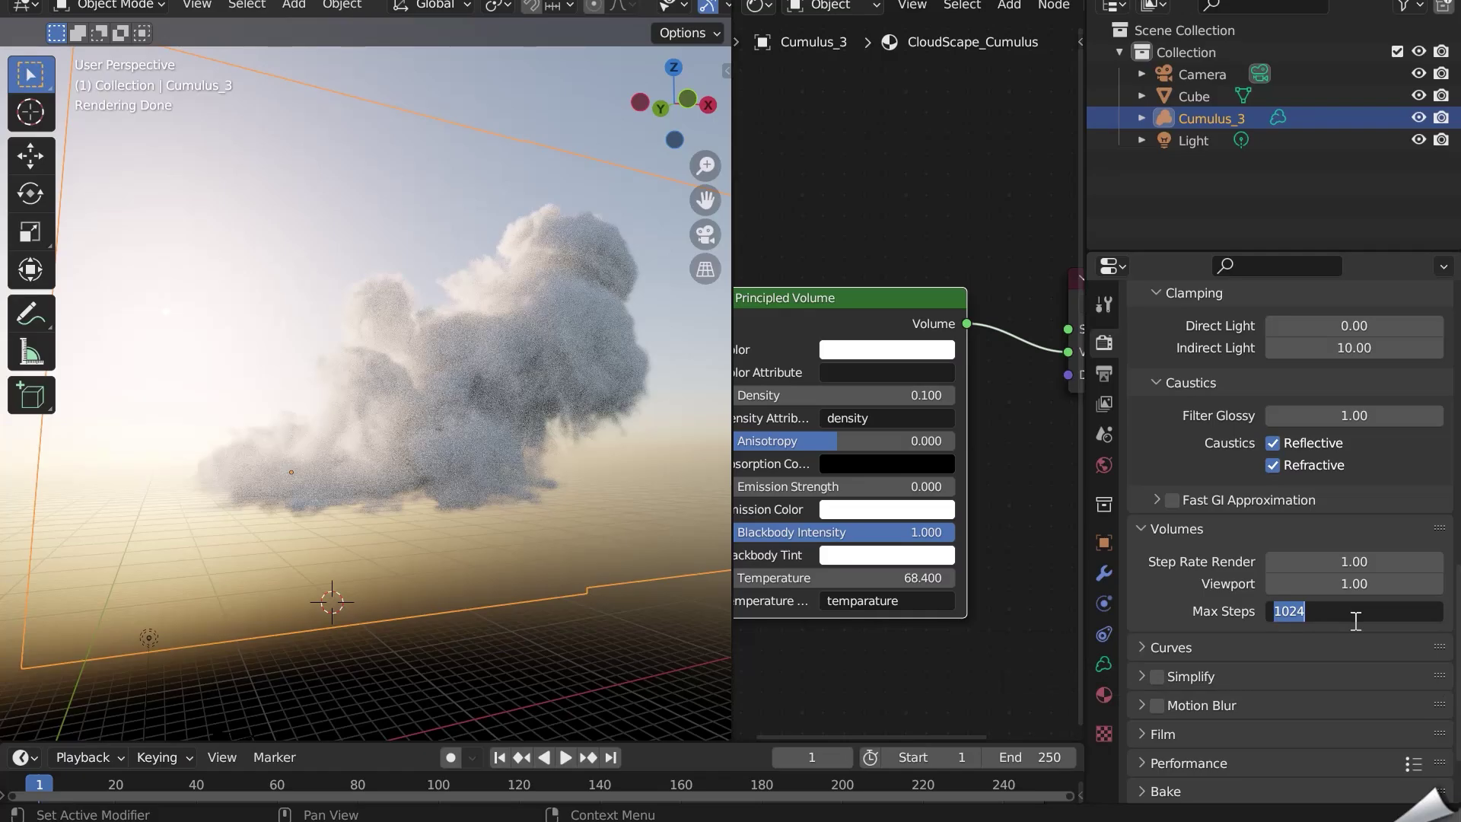
pyautogui.write('3')
pyautogui.press('Return')
pyautogui.moveTo(532, 424); pyautogui.dragTo(495, 684, button='middle')
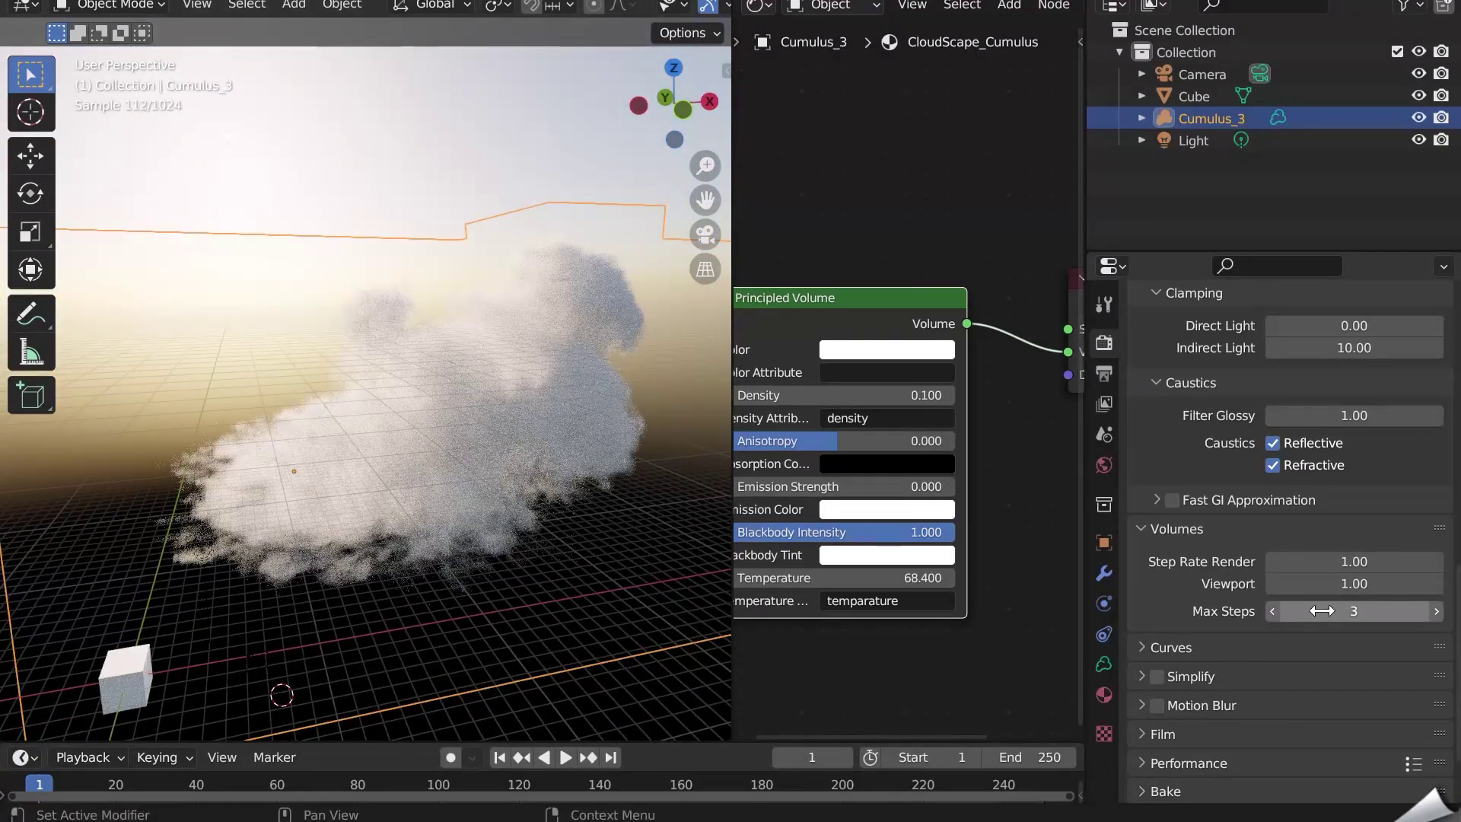
# Restore Max Steps to 1024 and orbit around the cloud.
pyautogui.click(1335, 610)
pyautogui.write('1024')
pyautogui.press('Return')
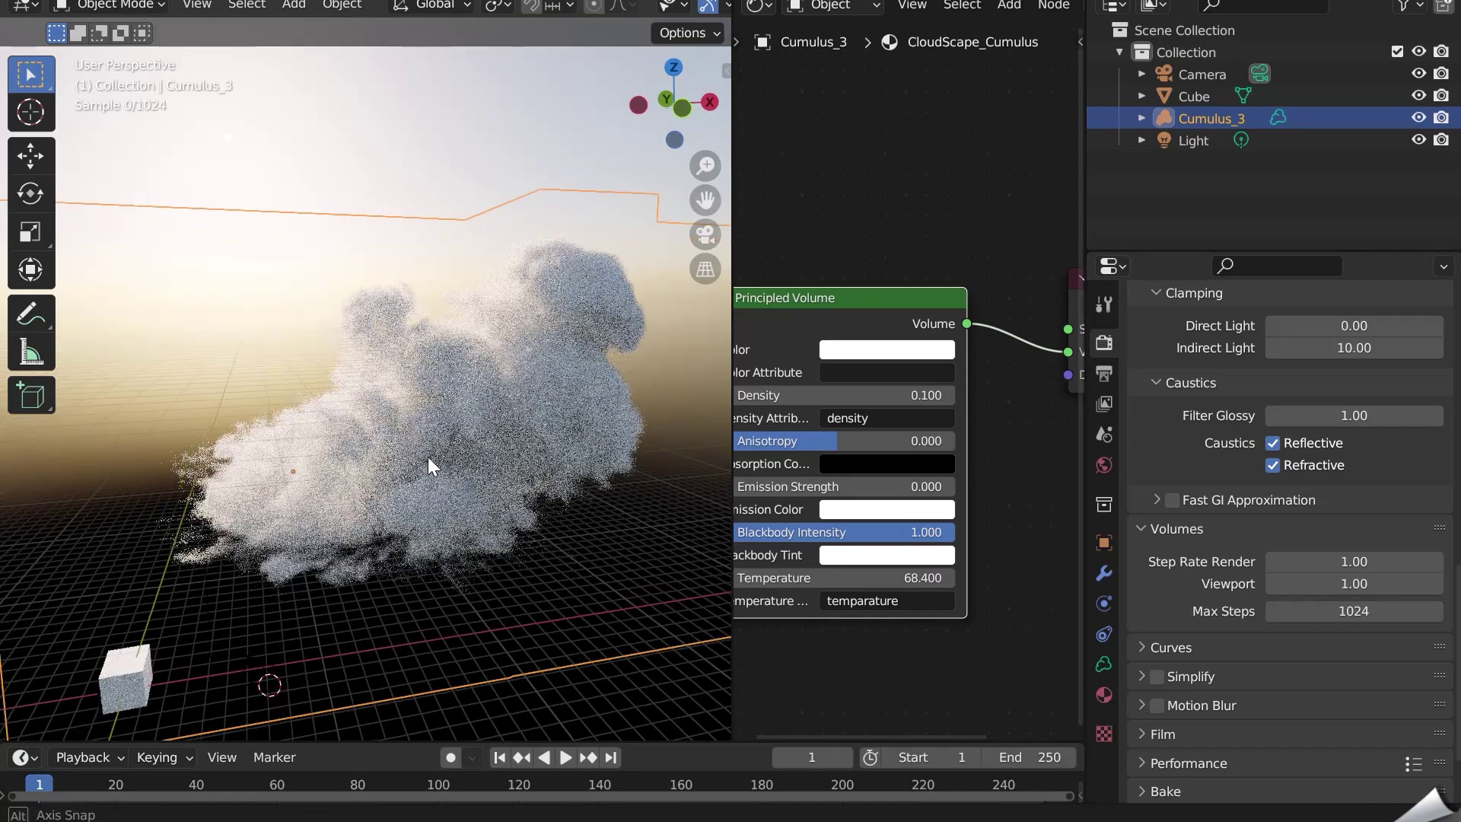
pyautogui.moveTo(426, 460); pyautogui.dragTo(499, 786, button='middle')
pyautogui.moveTo(494, 685); pyautogui.dragTo(569, 562, button='middle')
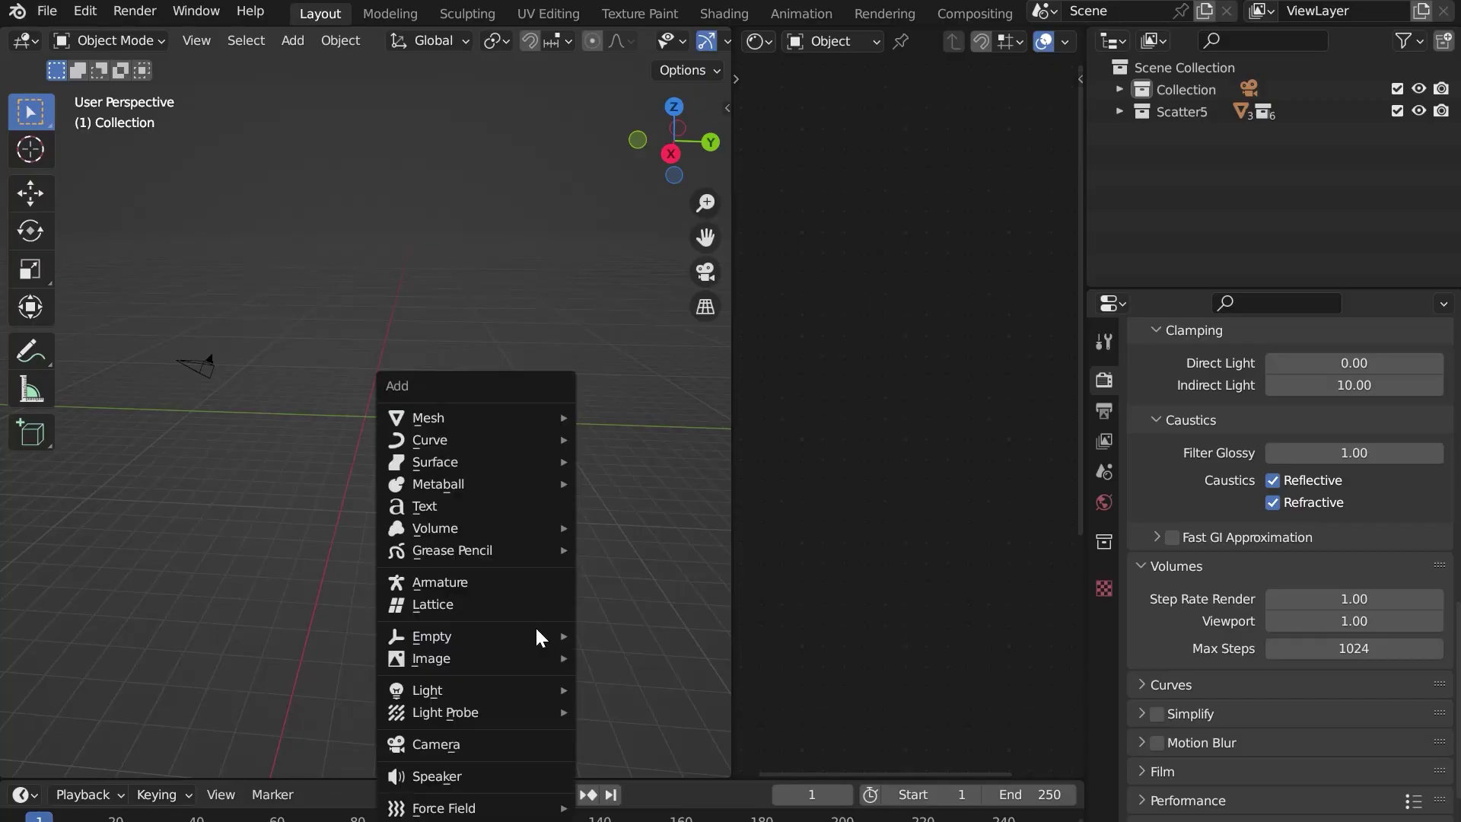
# Add a plane and move it to the world origin.
pyautogui.moveTo(517, 412)
pyautogui.click(607, 421)
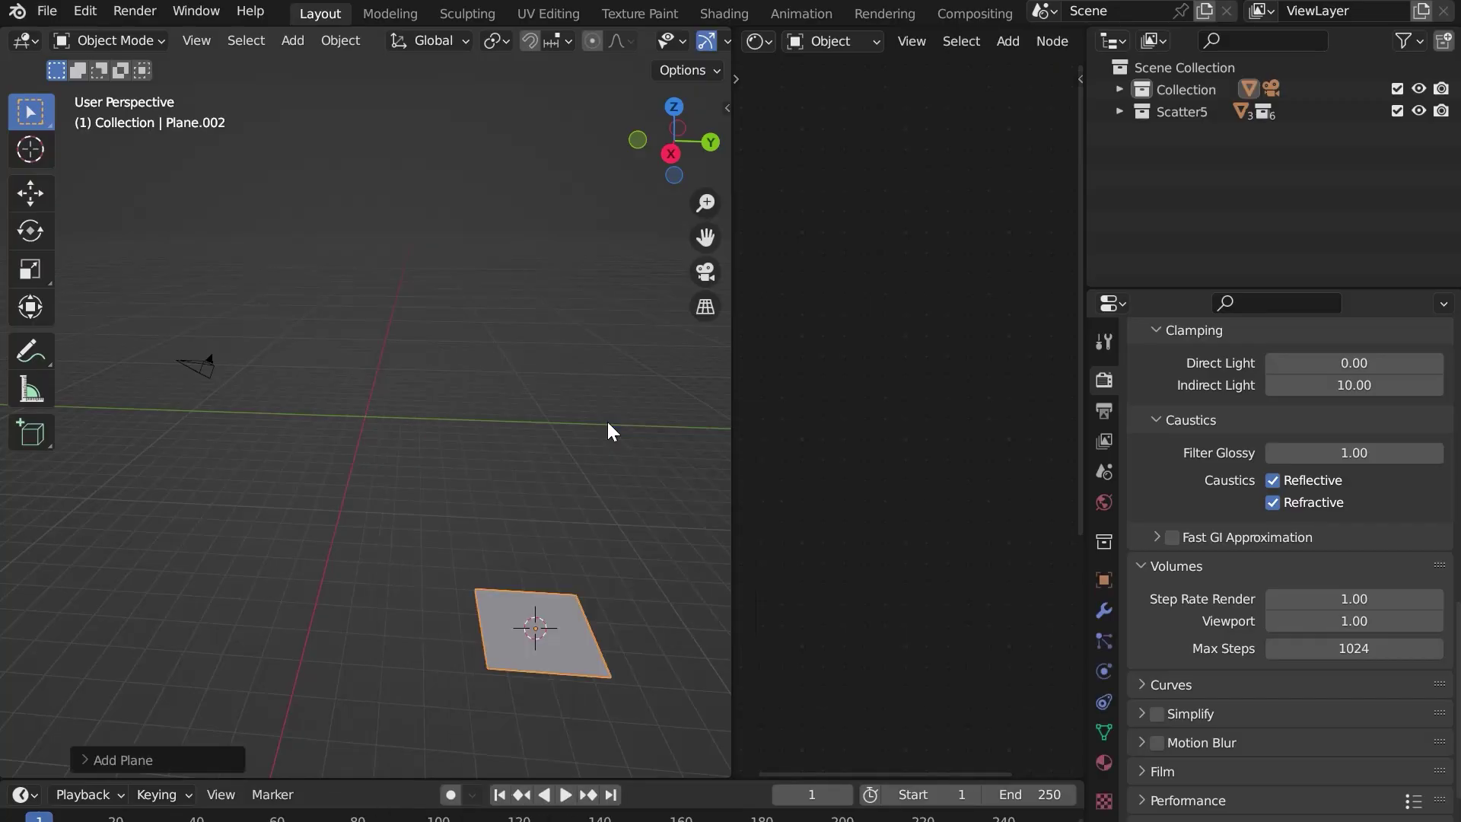
pyautogui.hotkey('alt', 'g')
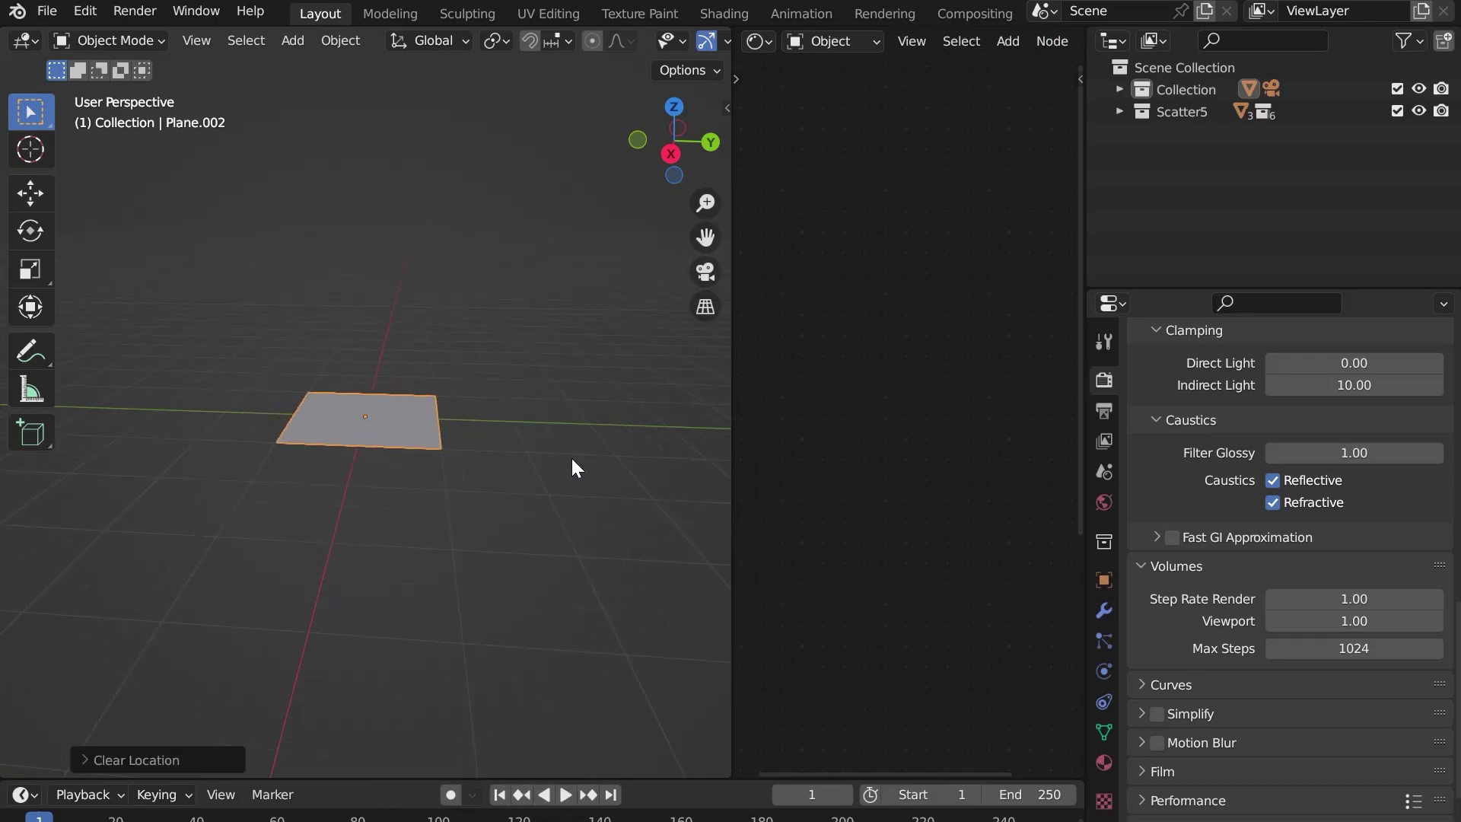
# Pick the plane as the Geo-Scatter emitter and bring up the biome browser.
pyautogui.press('n')
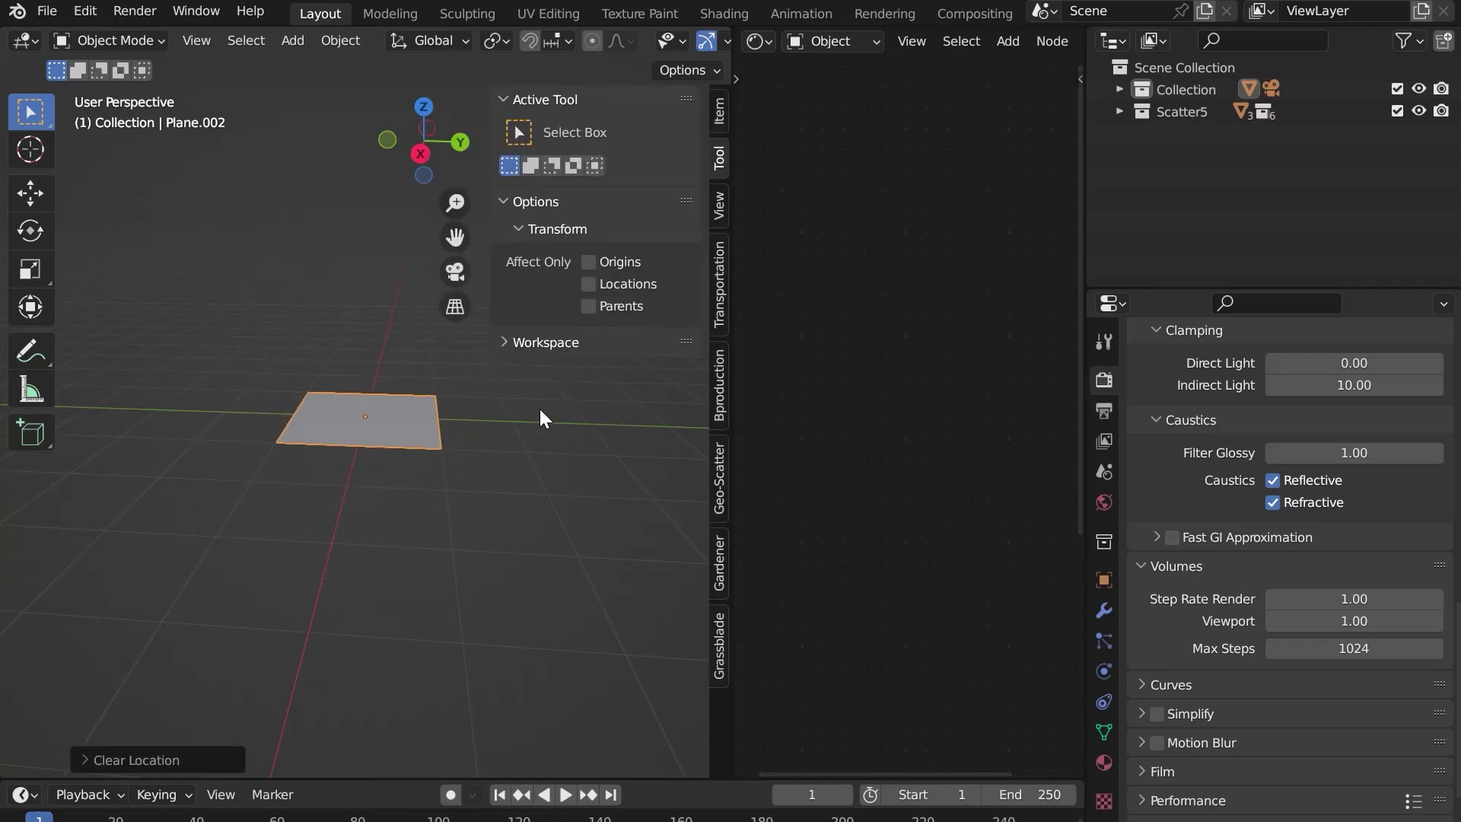
pyautogui.click(714, 464)
pyautogui.click(666, 100)
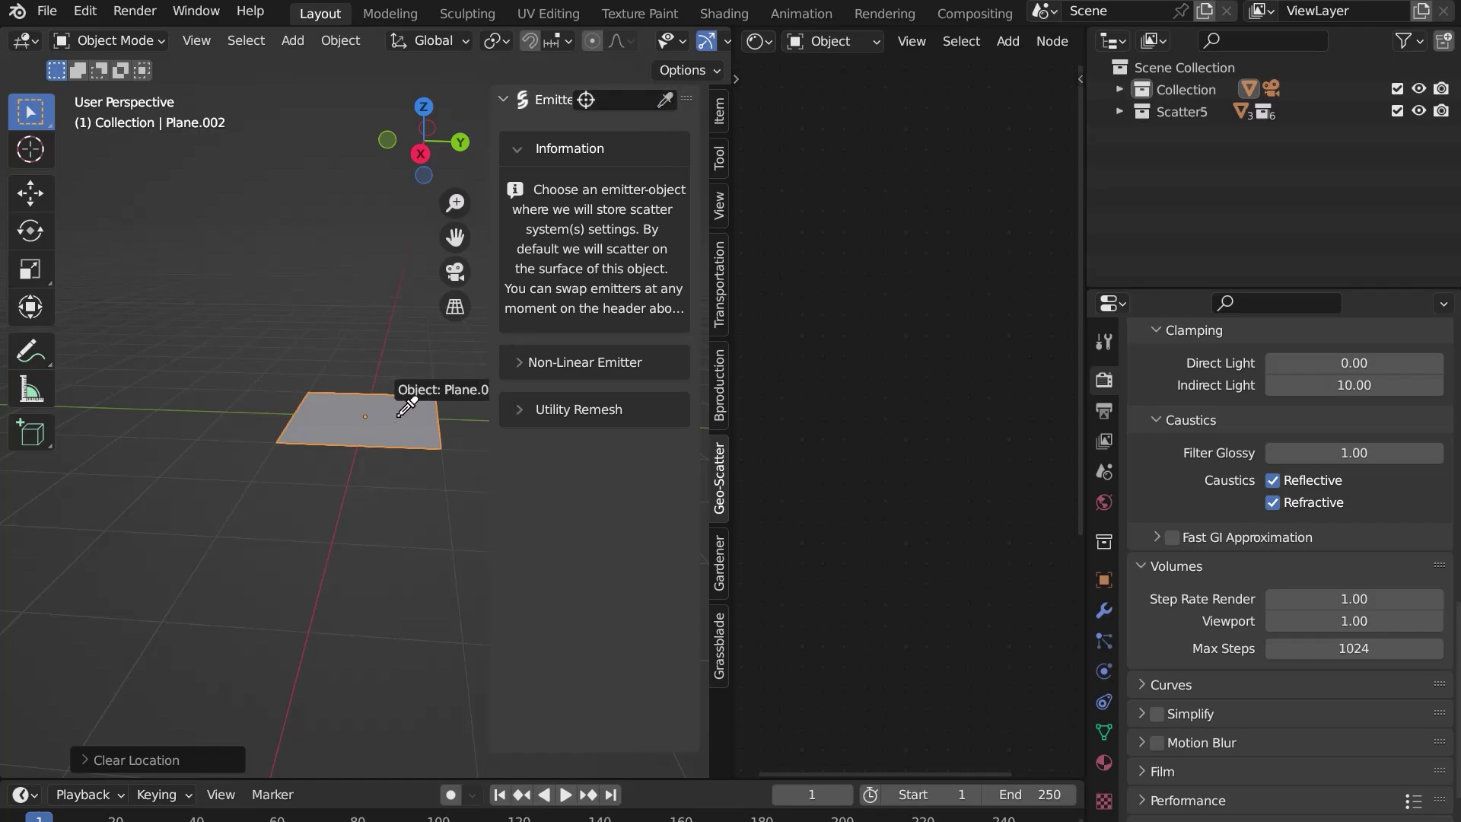
pyautogui.click(412, 415)
pyautogui.scroll(-4, 531, 627)
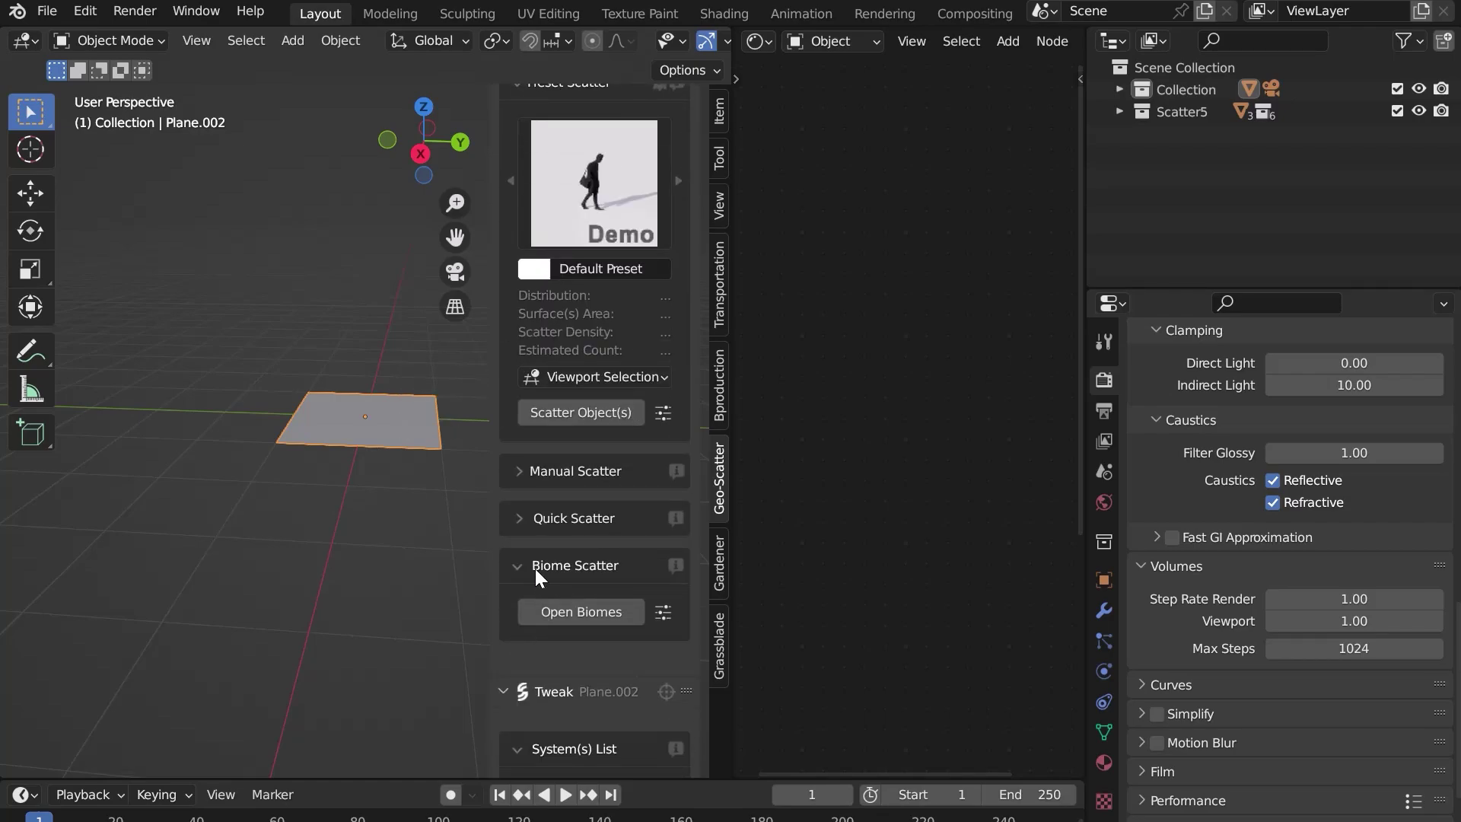
pyautogui.click(581, 612)
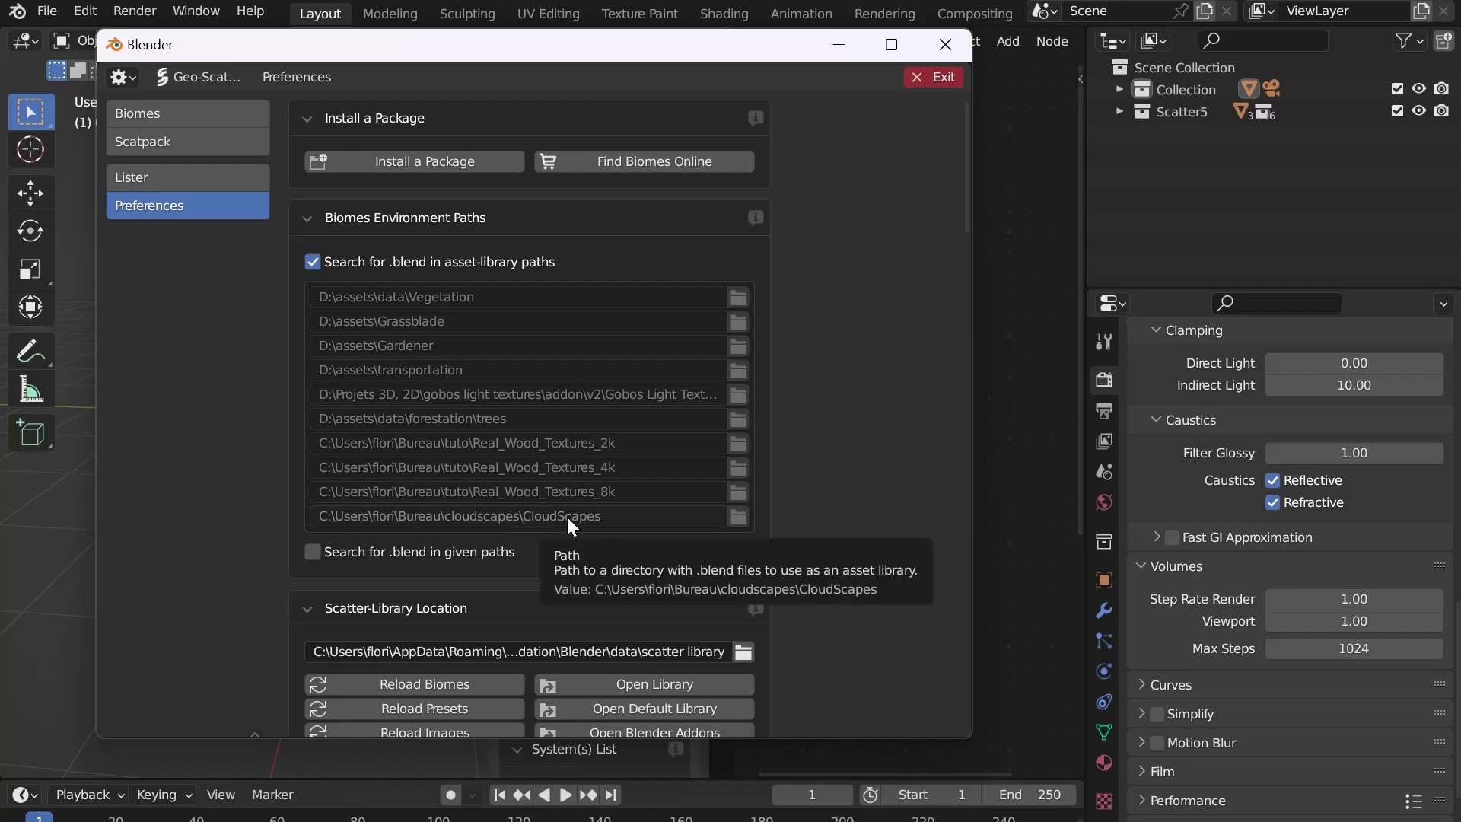
# Install the Cloudscapes_biomes.scatpack package from Geo-Scatter Preferences and dismiss the Installation Successful notice.
pyautogui.click(426, 163)
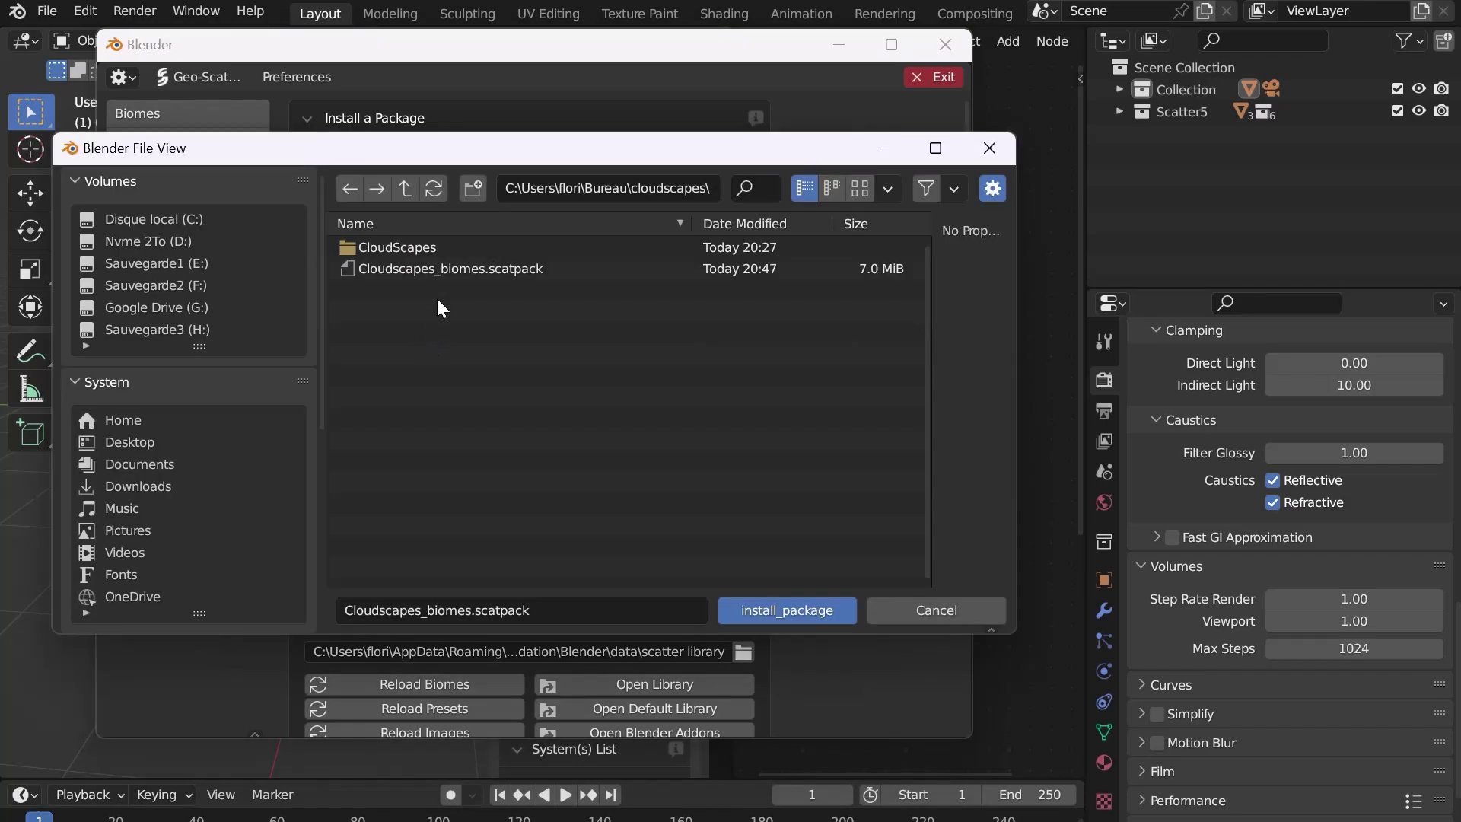
pyautogui.click(511, 271)
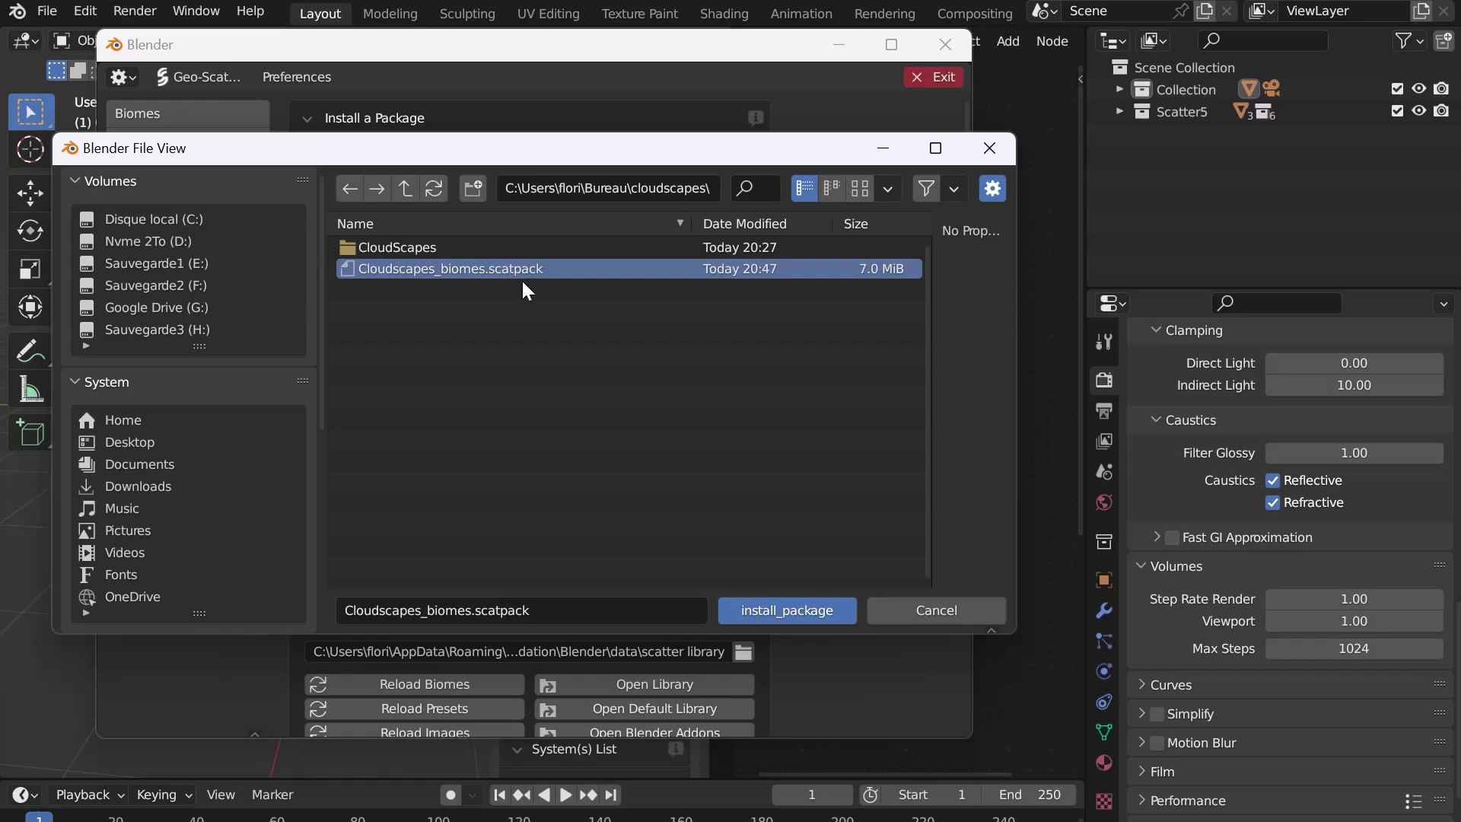
pyautogui.click(791, 609)
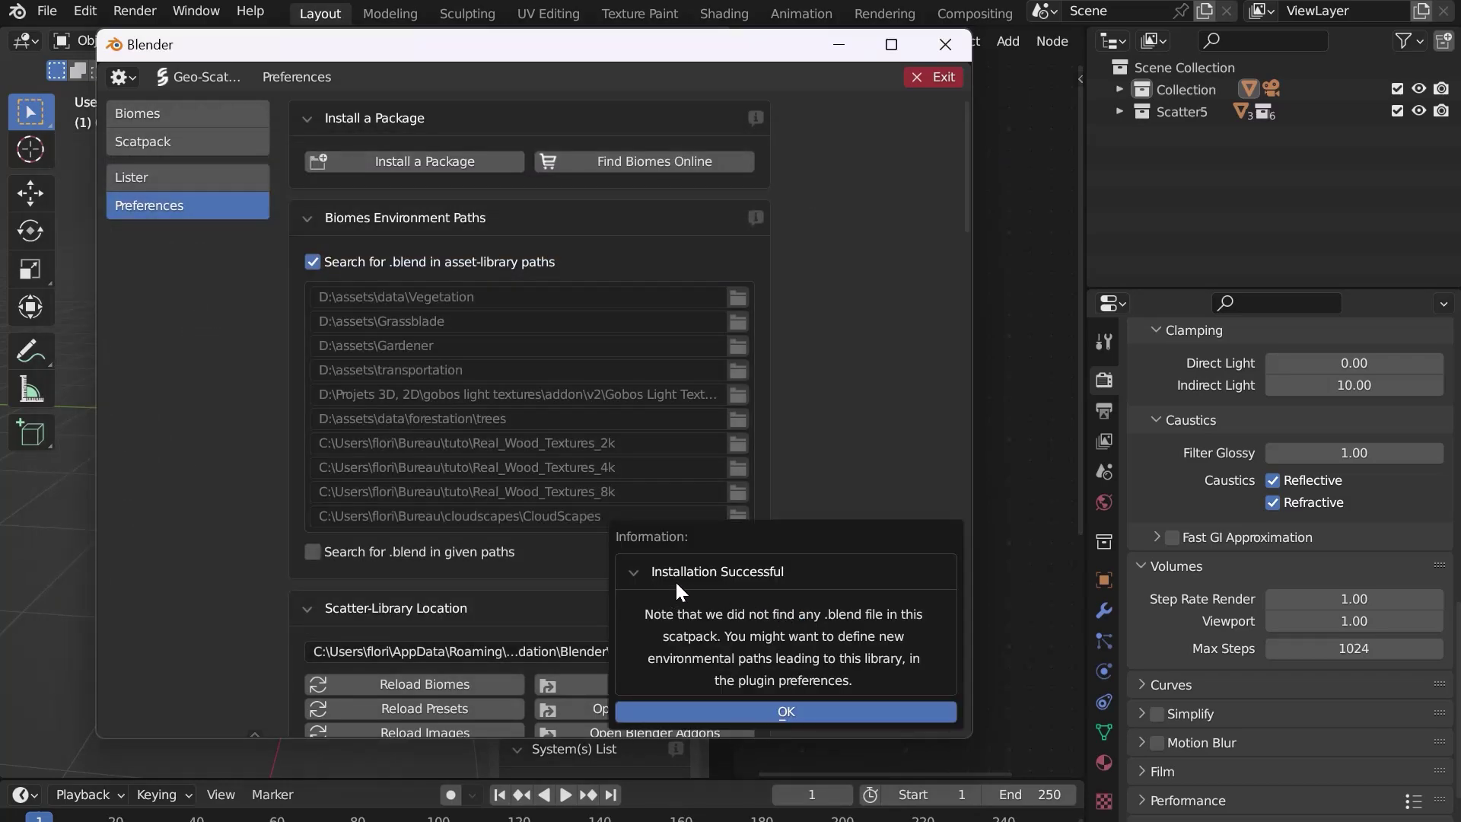
pyautogui.click(808, 710)
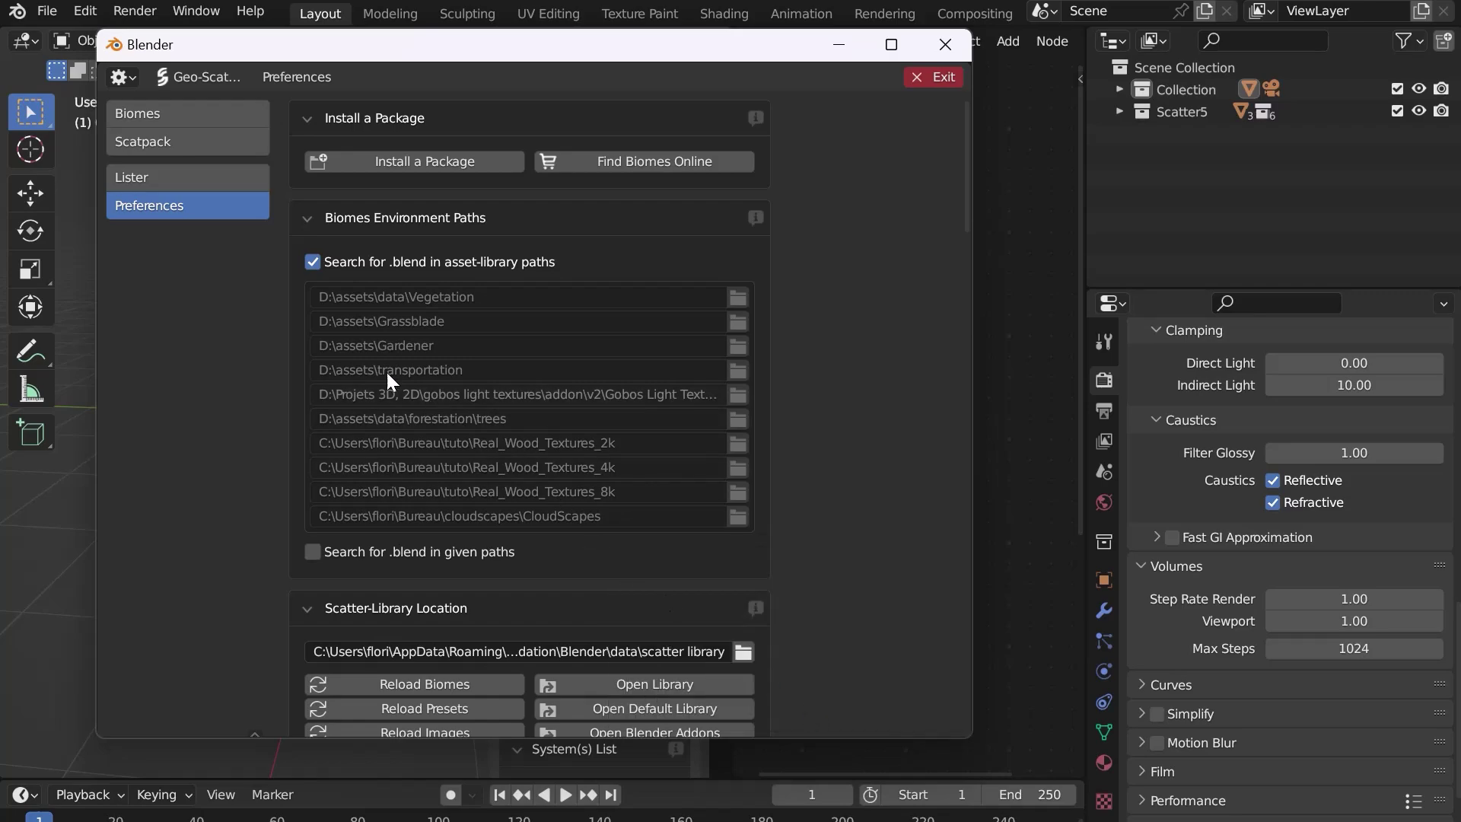
# Scatter Altocumulus_Biome01 from the CloudScapes biomes onto the plane and close the biome browser.
pyautogui.click(173, 119)
pyautogui.click(183, 341)
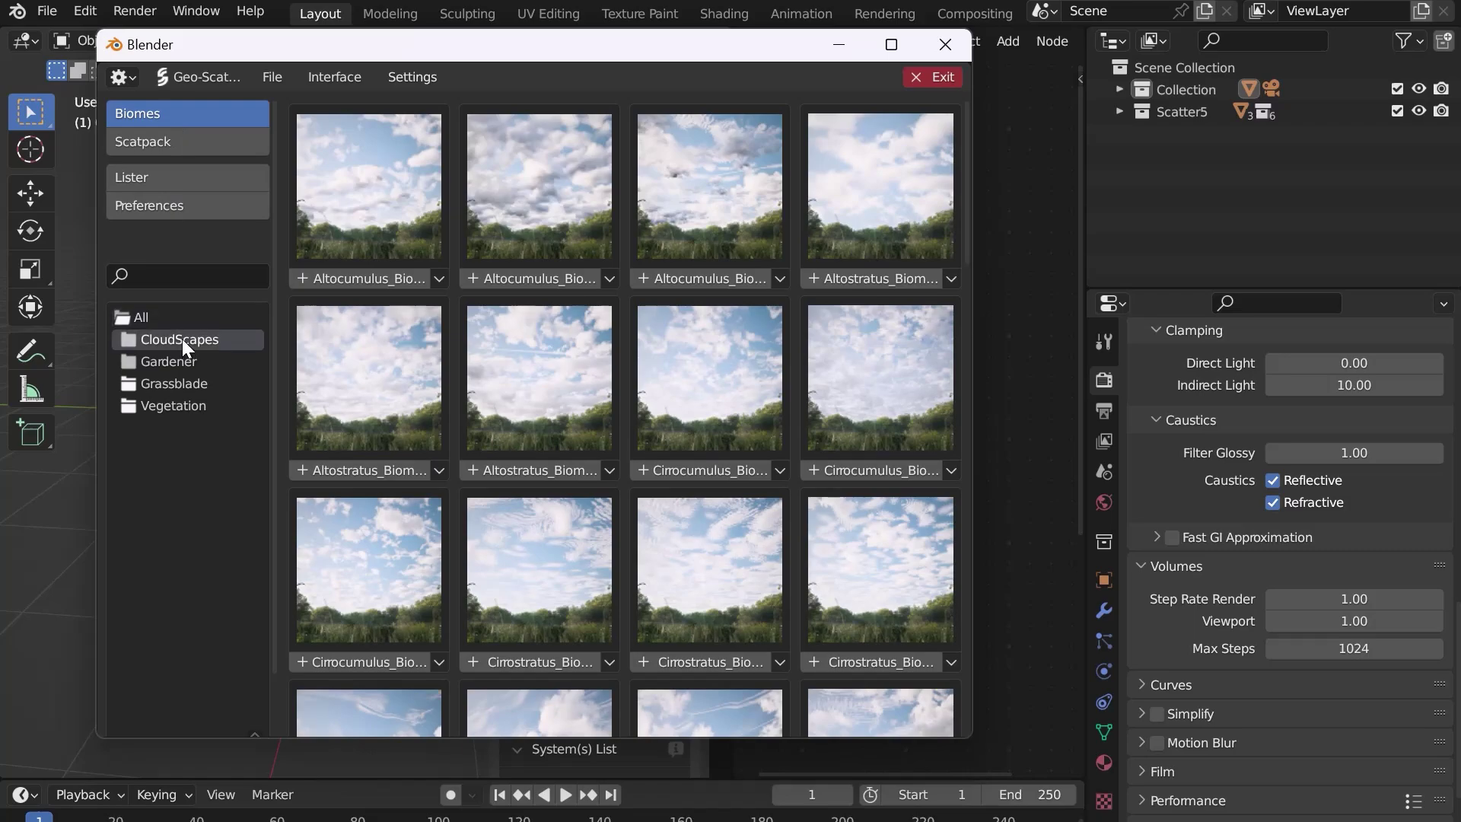
pyautogui.scroll(-15, 793, 365)
pyautogui.scroll(15, 778, 350)
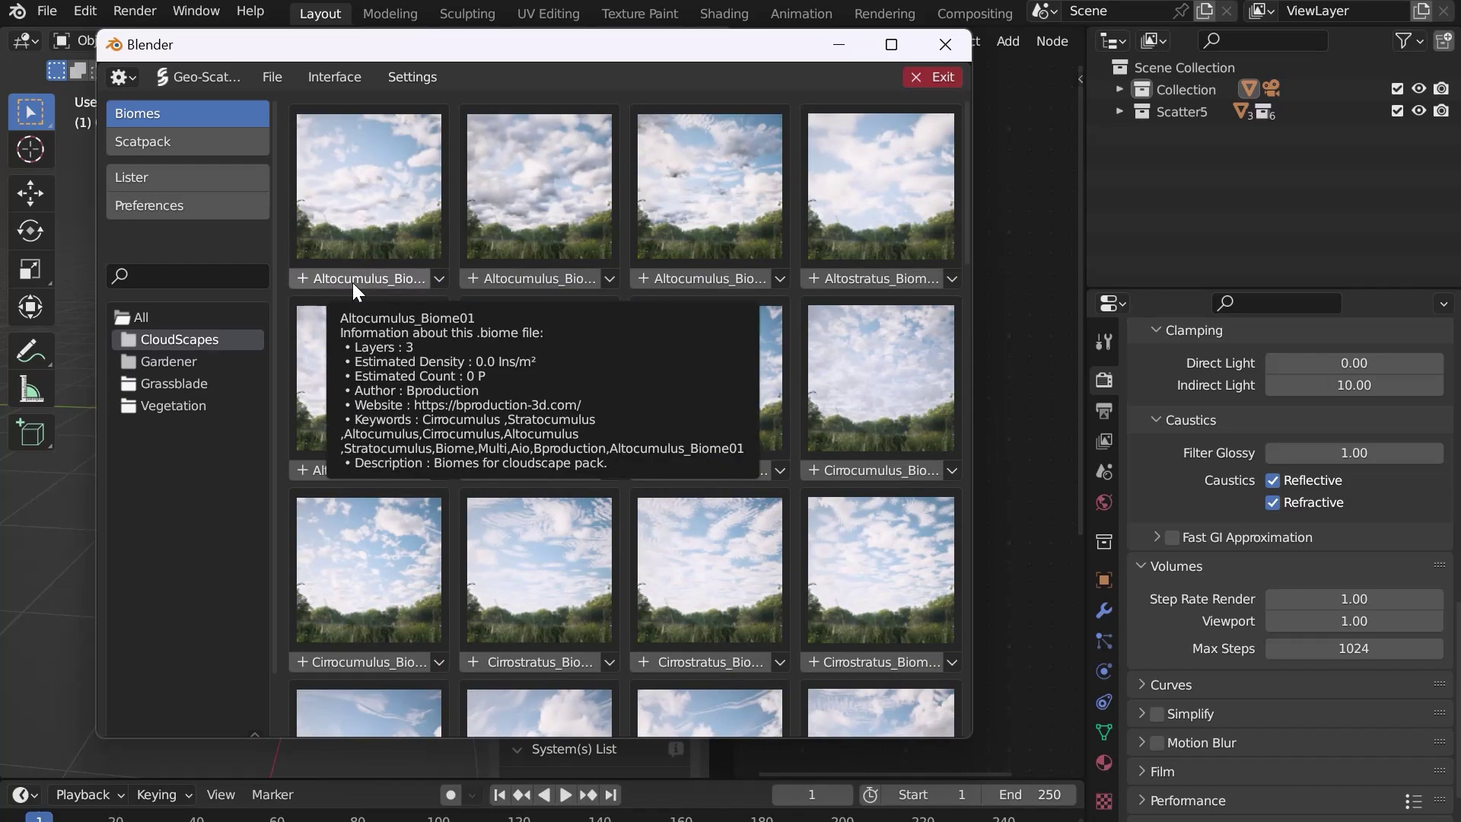
pyautogui.click(352, 279)
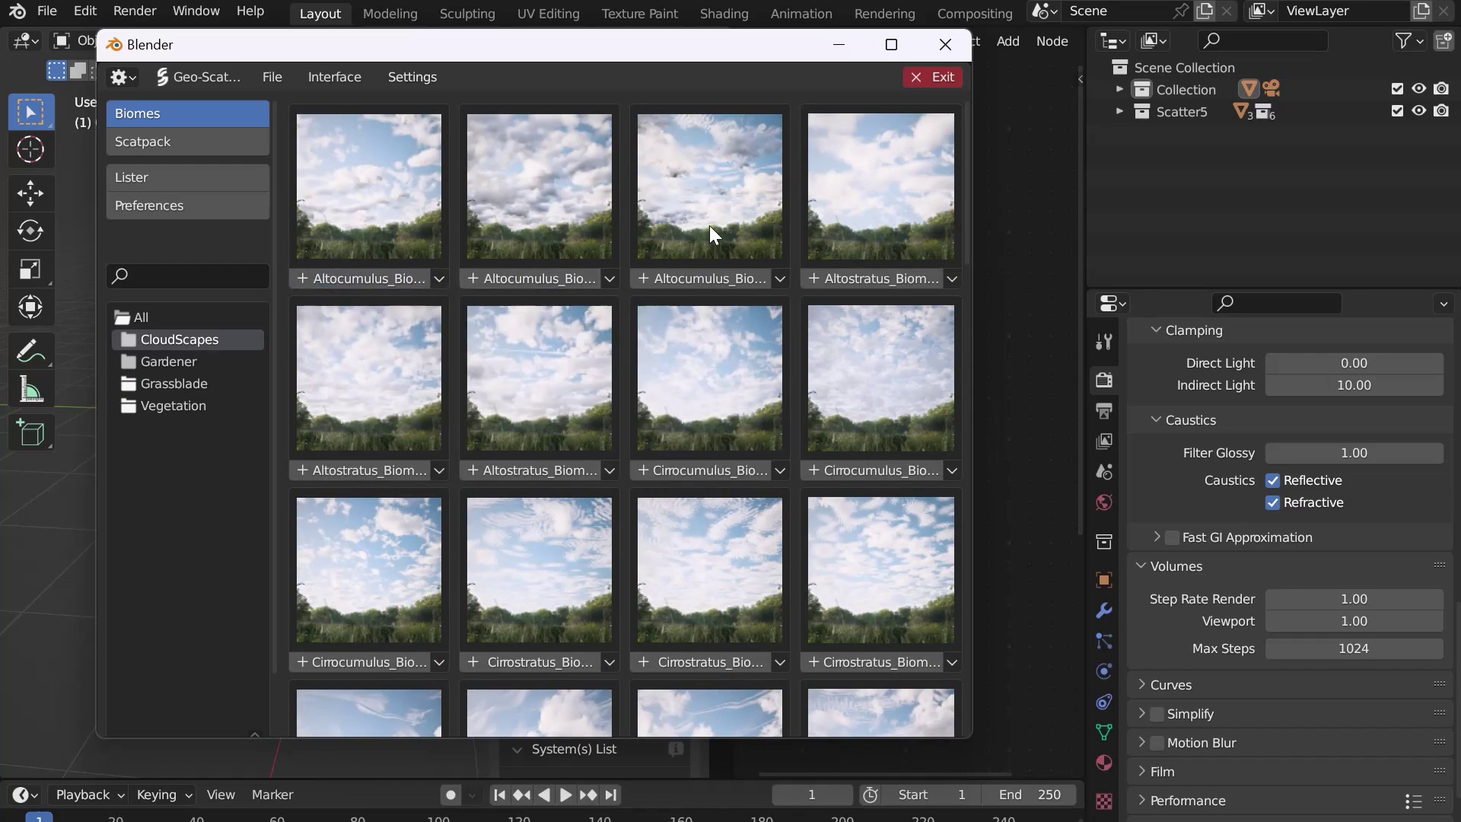
pyautogui.click(944, 46)
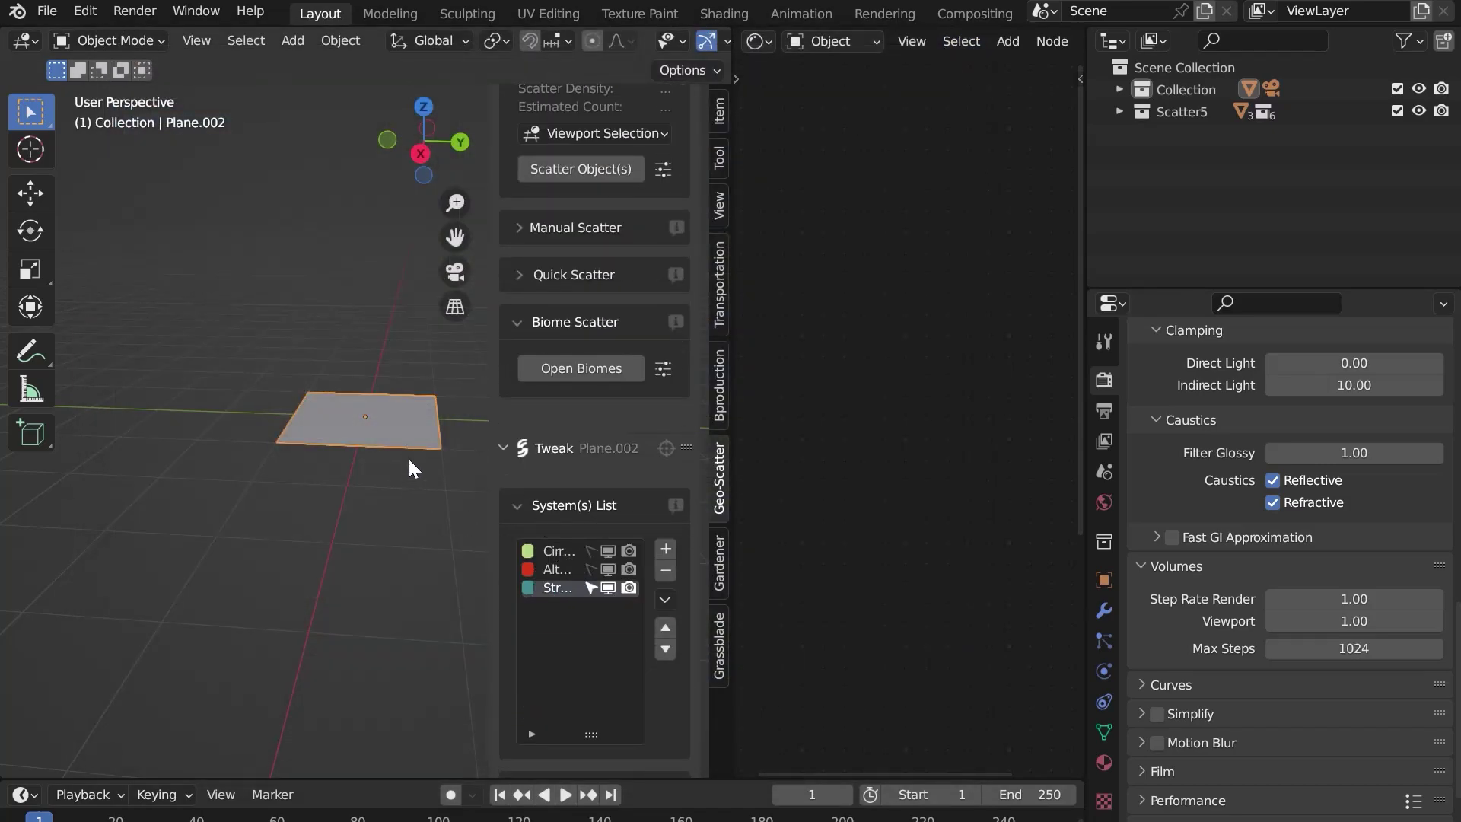
# Scale the plane's mesh in Edit Mode to 972 m by 972 m and check its dimensions.
pyautogui.moveTo(396, 443); pyautogui.dragTo(213, 456, button='middle')
pyautogui.press('Tab')
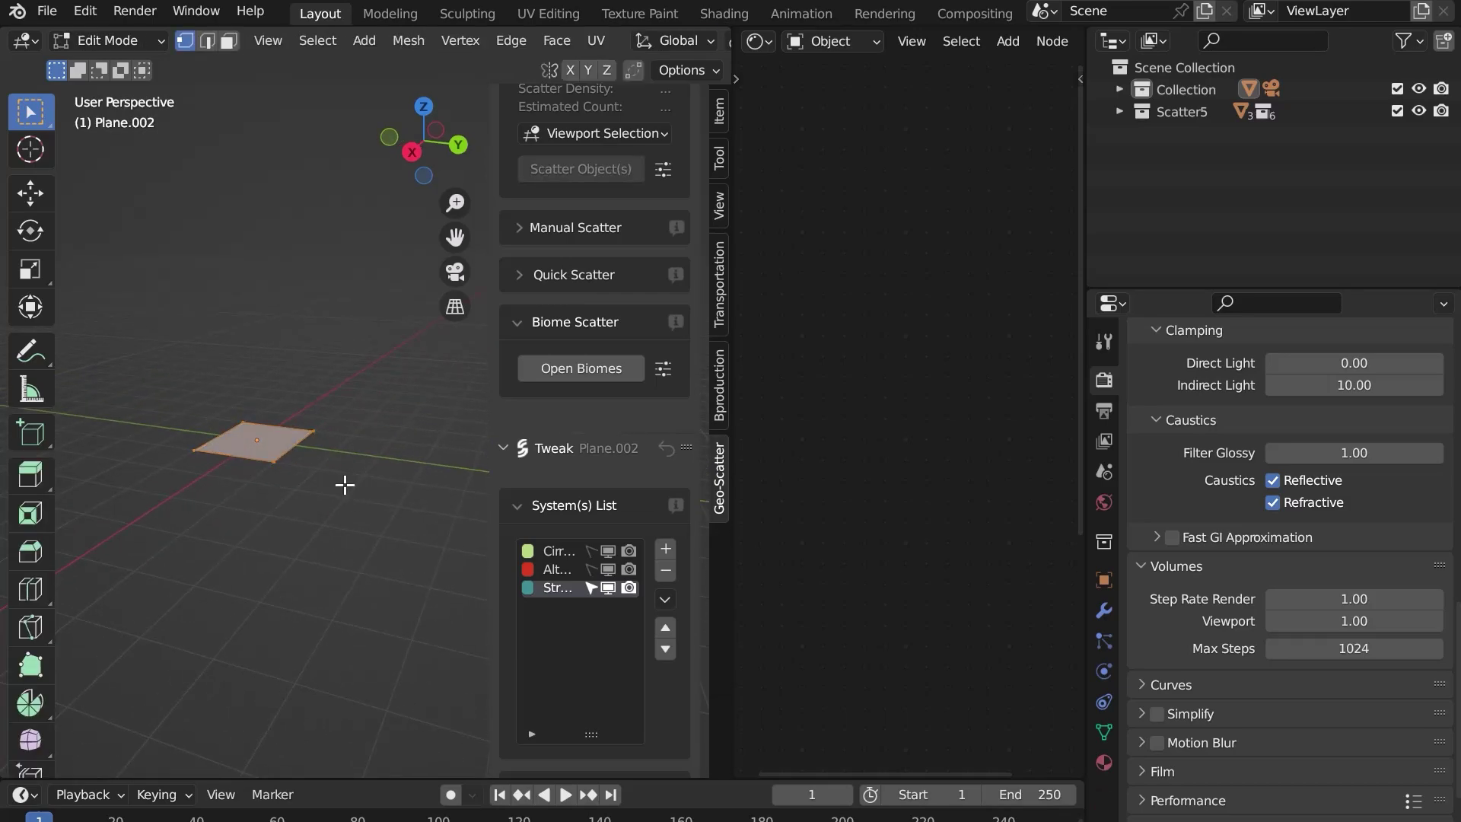
pyautogui.press('s')
pyautogui.click(365, 472)
pyautogui.press('s')
pyautogui.click(560, 569)
pyautogui.hotkey('ctrl', 'z')
pyautogui.press('s')
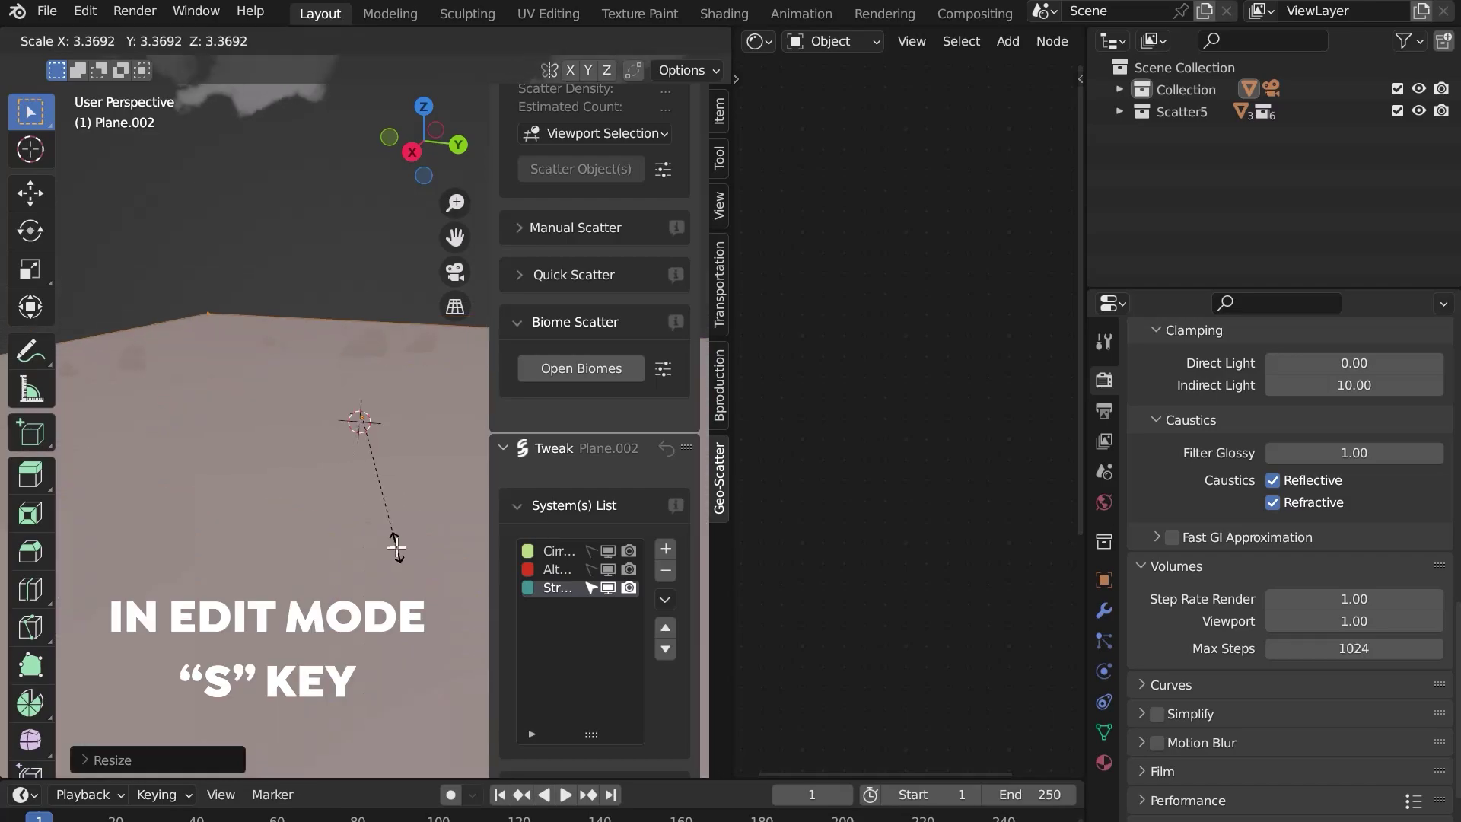
pyautogui.click(333, 496)
pyautogui.press('Tab')
pyautogui.moveTo(340, 505); pyautogui.dragTo(335, 418, button='middle')
pyautogui.click(721, 111)
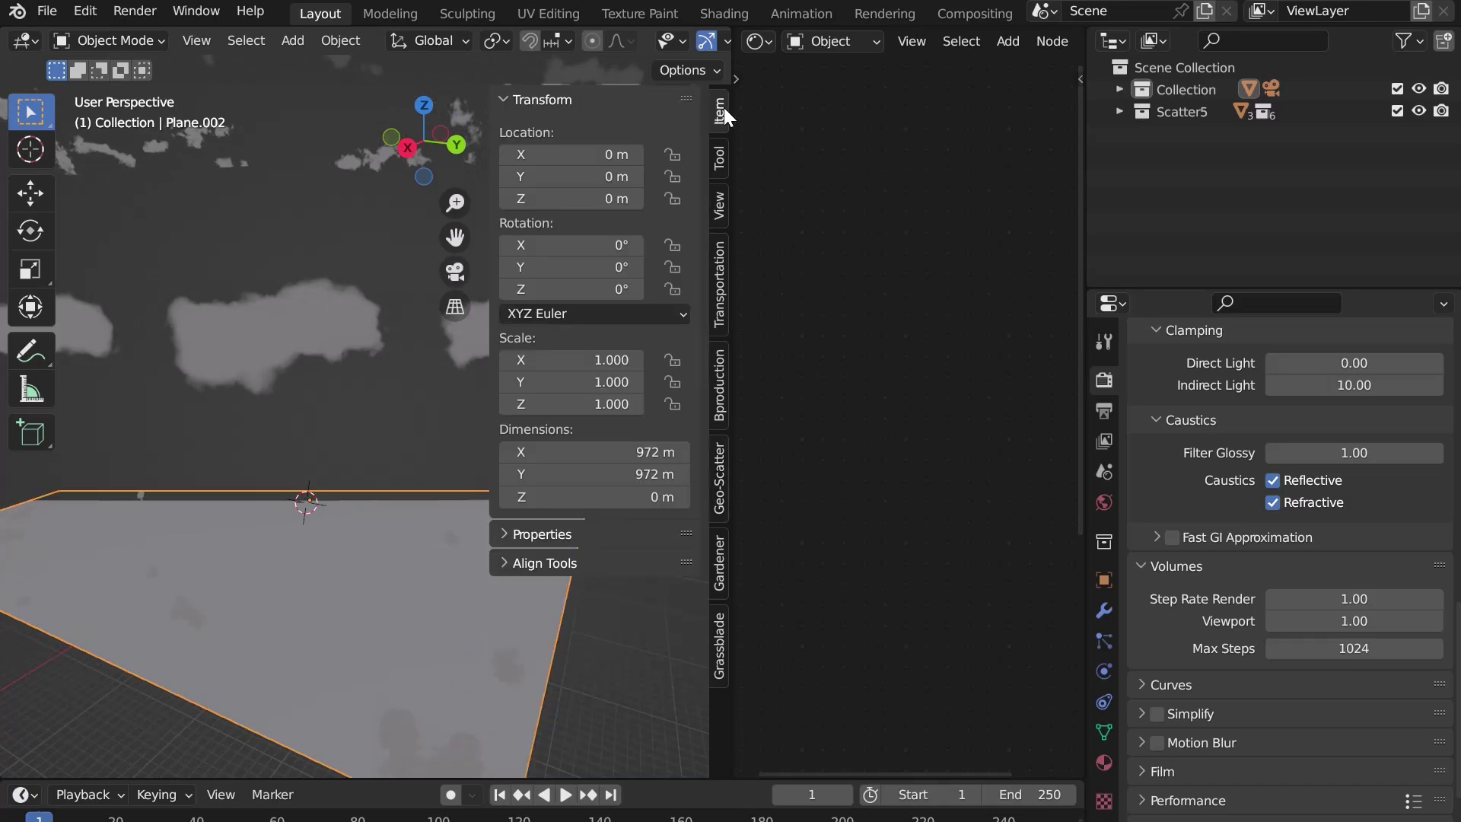
# Set the viewport Clip End to 8000 m in the sidebar View tab.
pyautogui.click(720, 200)
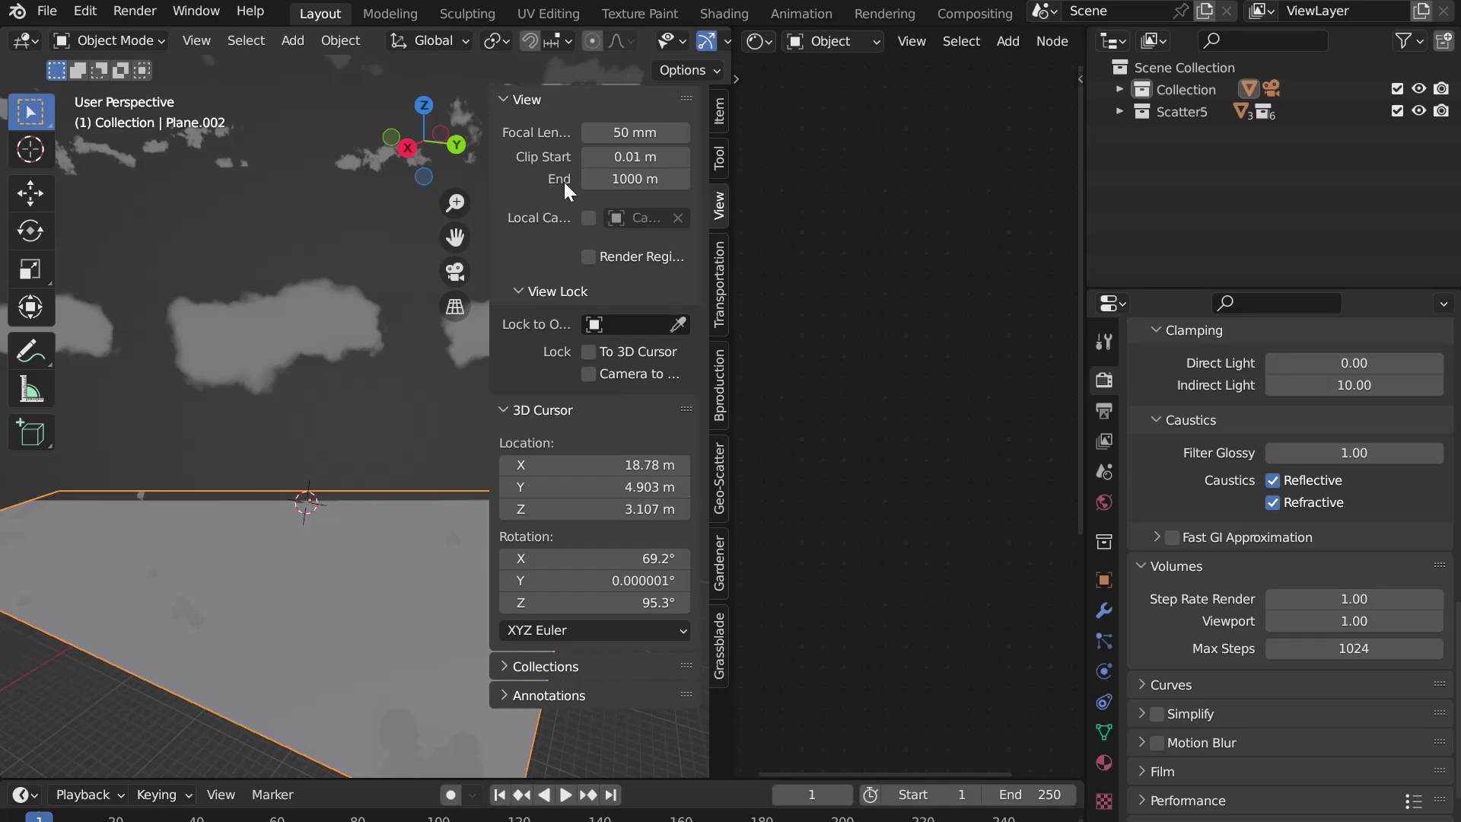
pyautogui.click(612, 180)
pyautogui.write('80')
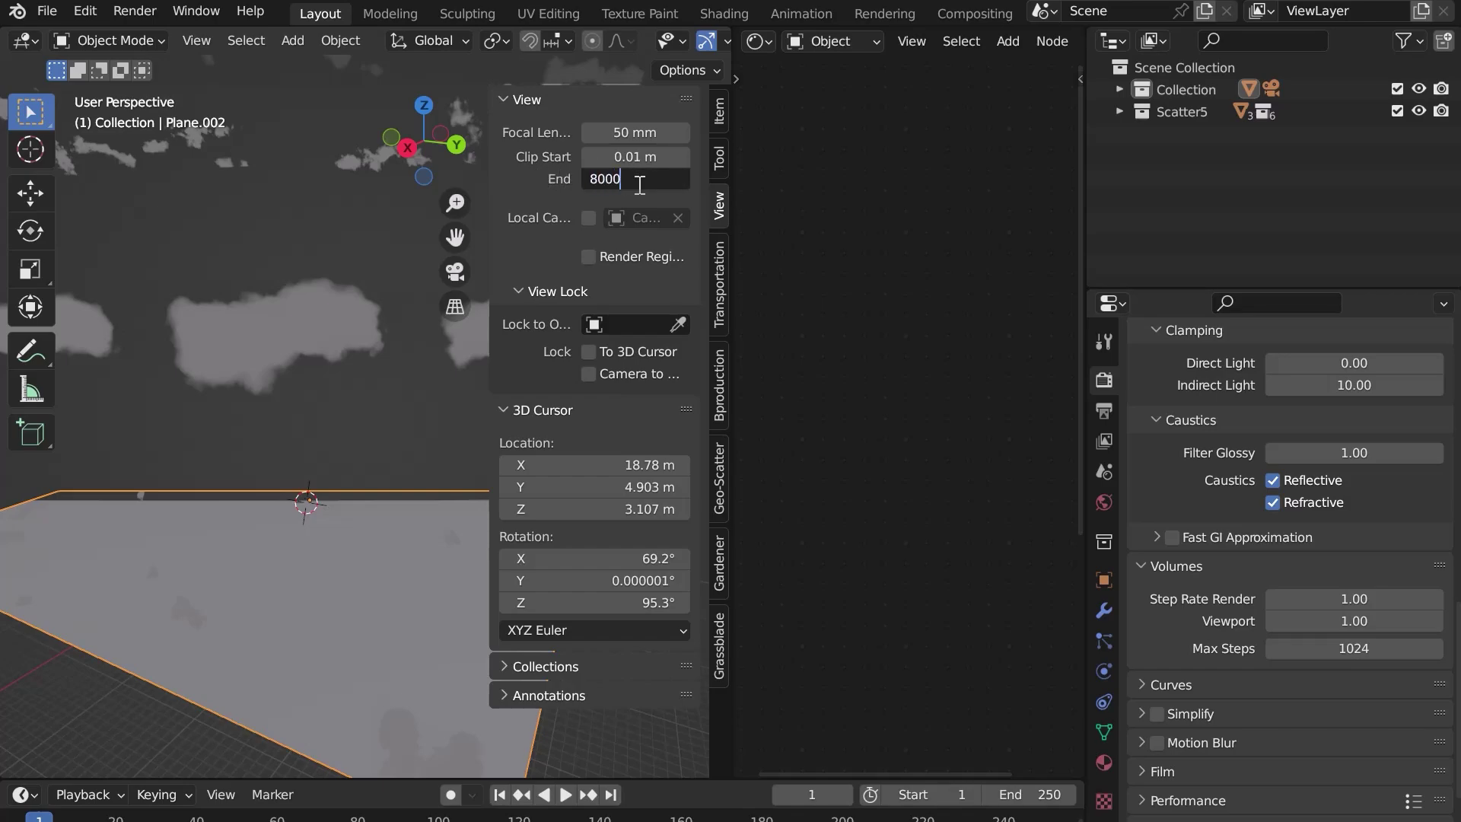
pyautogui.press('Return')
# Hide the sidebar and look through the scene camera.
pyautogui.press('n')
pyautogui.moveTo(586, 193); pyautogui.dragTo(385, 304, button='middle')
pyautogui.press('KP_0')
# Select the scene camera and return to the camera view.
pyautogui.click(423, 337)
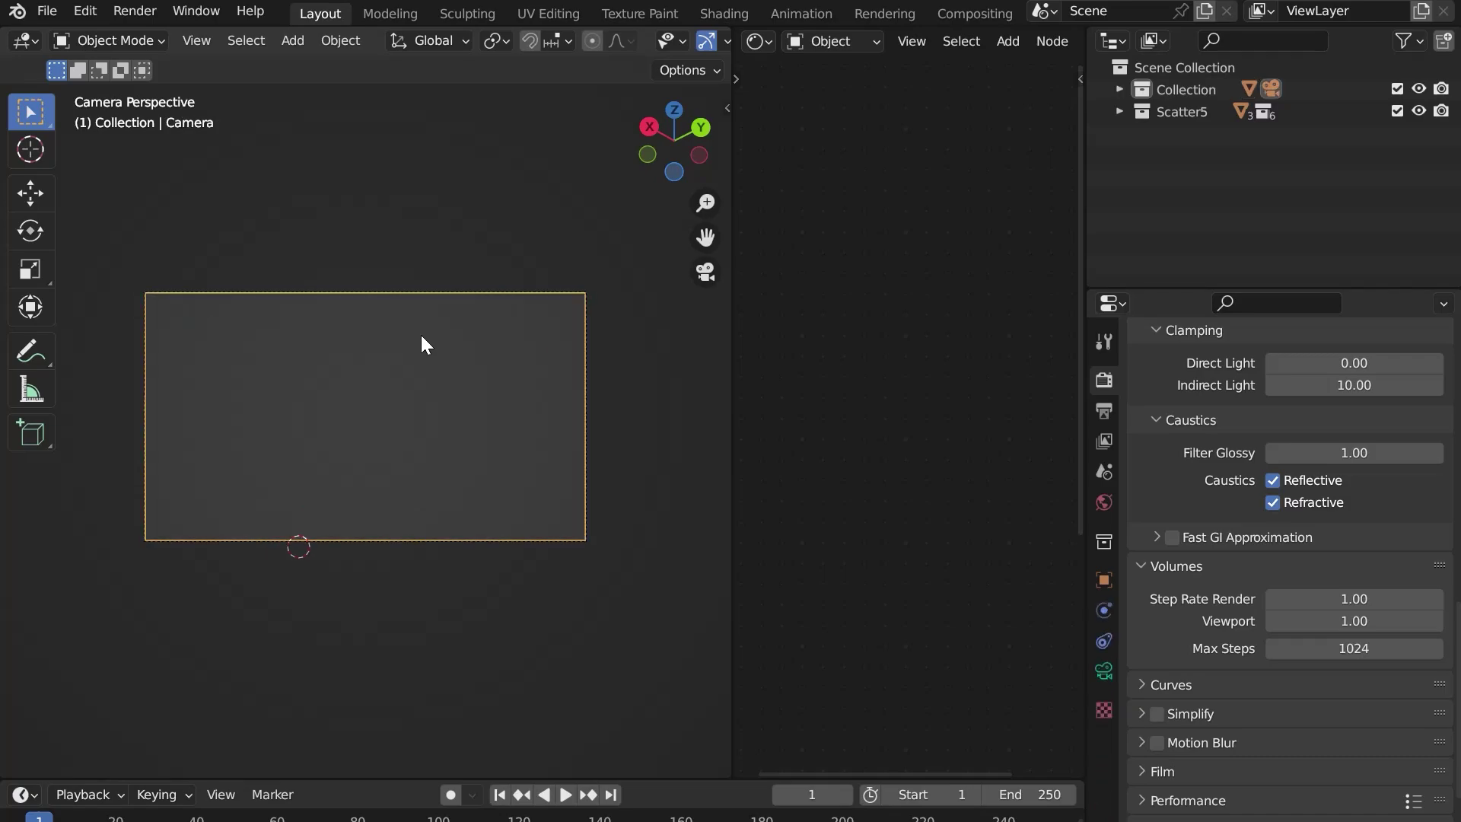
pyautogui.press('Home')
pyautogui.moveTo(395, 457); pyautogui.dragTo(274, 417, button='middle')
pyautogui.press('KP_0')
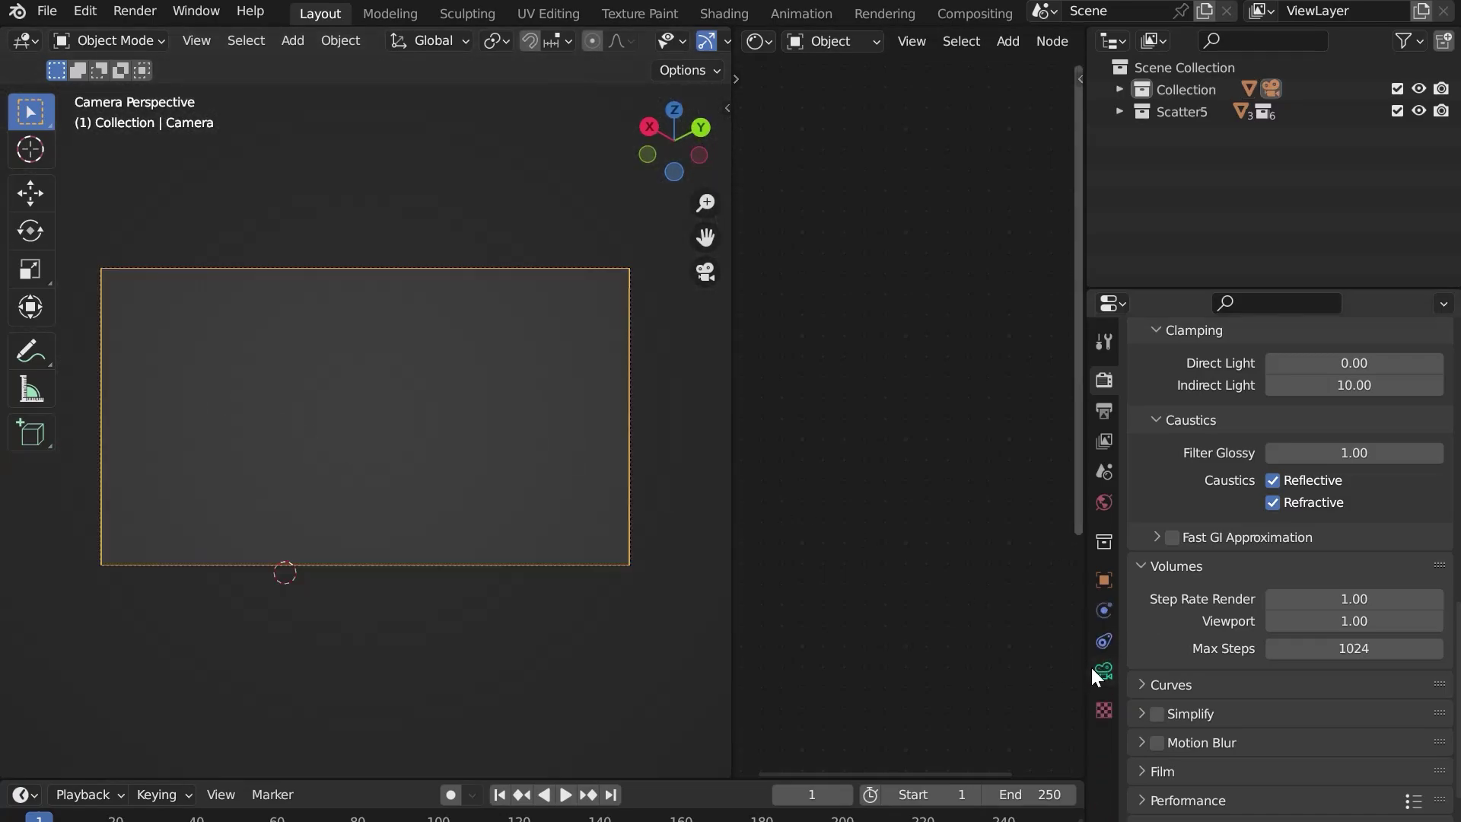
# Set the camera's Lens Clip End to 8000 m.
pyautogui.click(1103, 671)
pyautogui.scroll(4, 1255, 433)
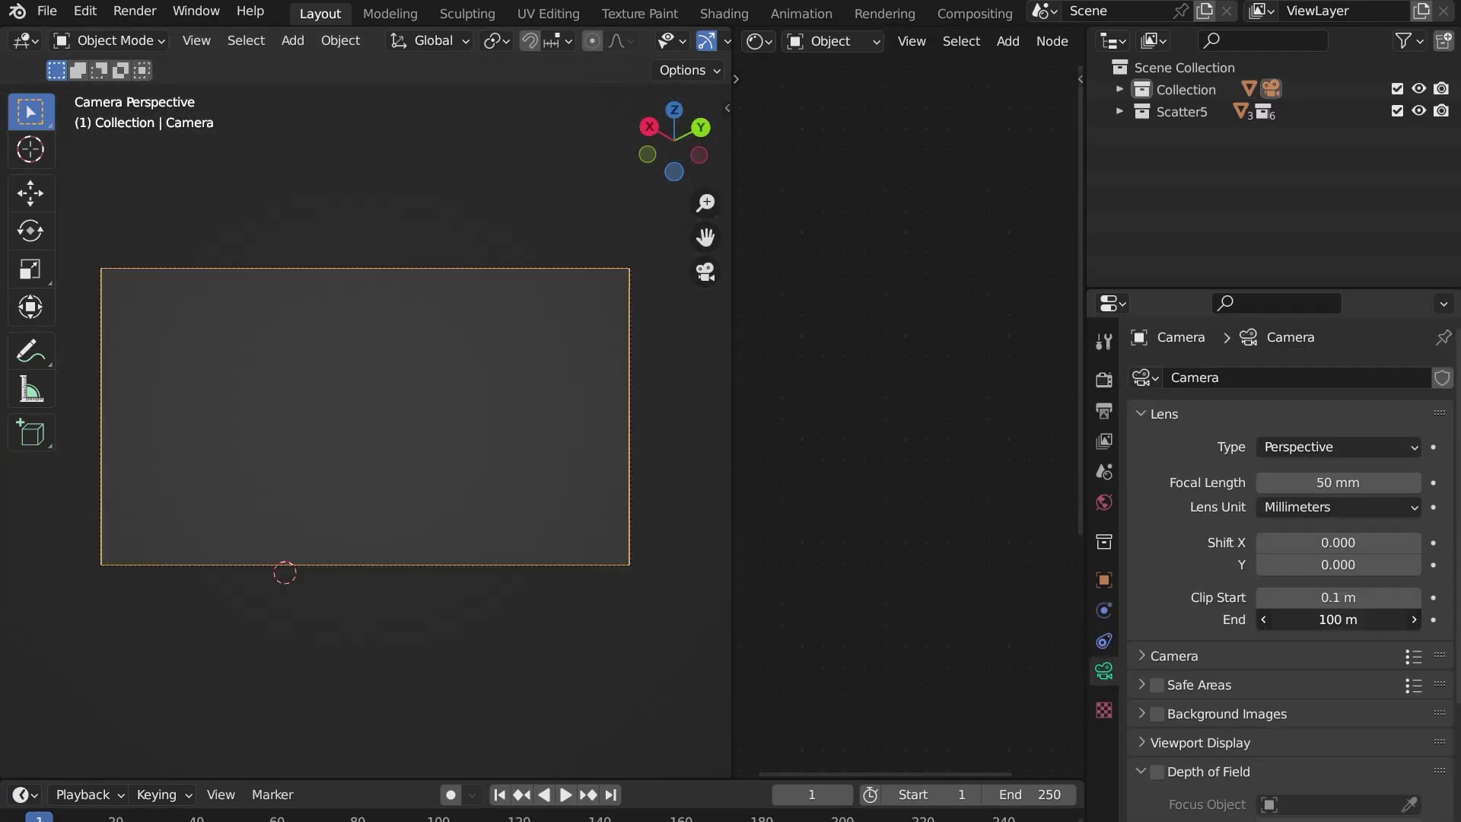
pyautogui.click(1313, 619)
pyautogui.write('8')
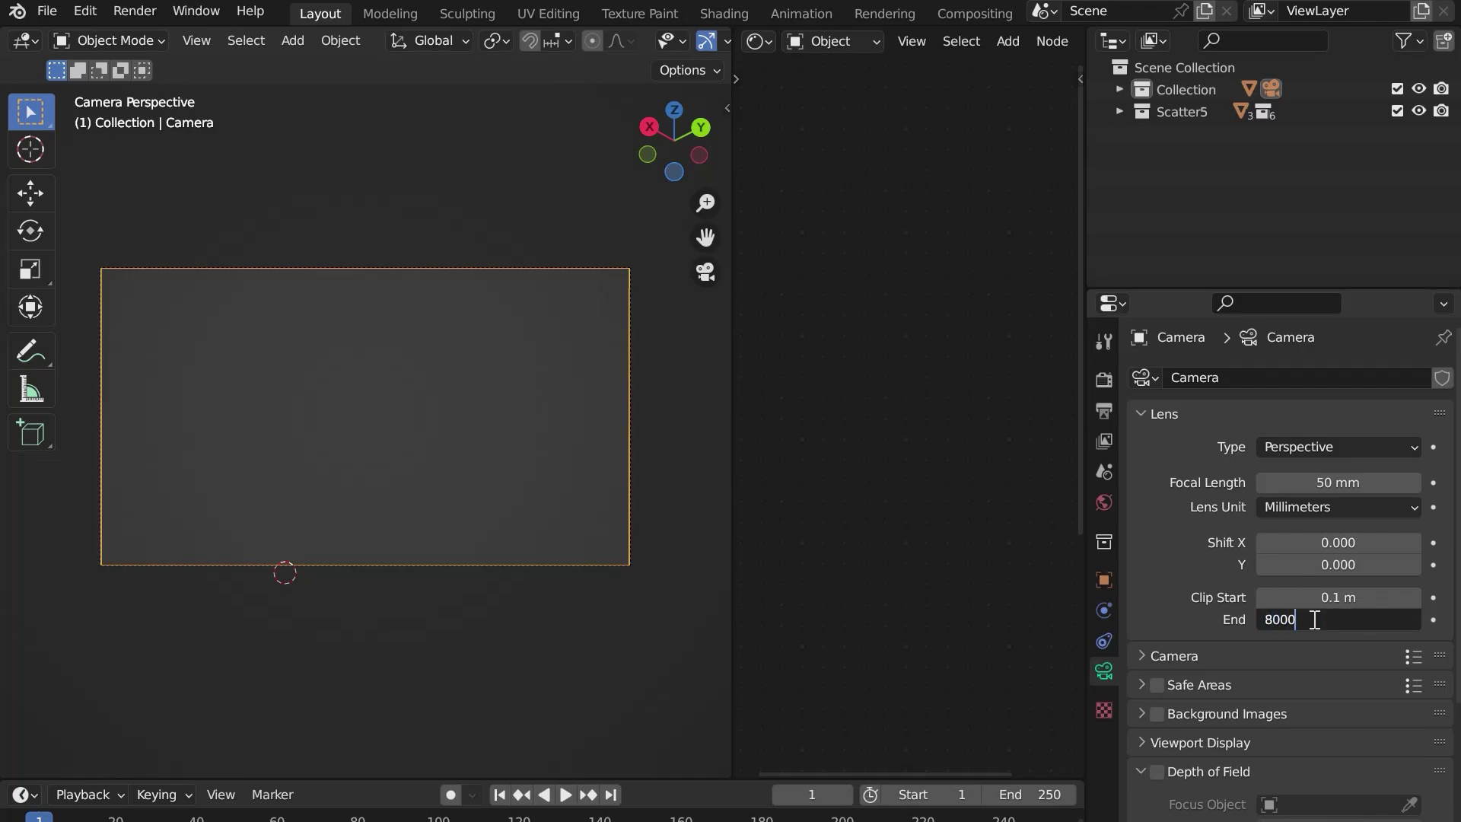
pyautogui.write('000')
pyautogui.press('Return')
pyautogui.press('g')
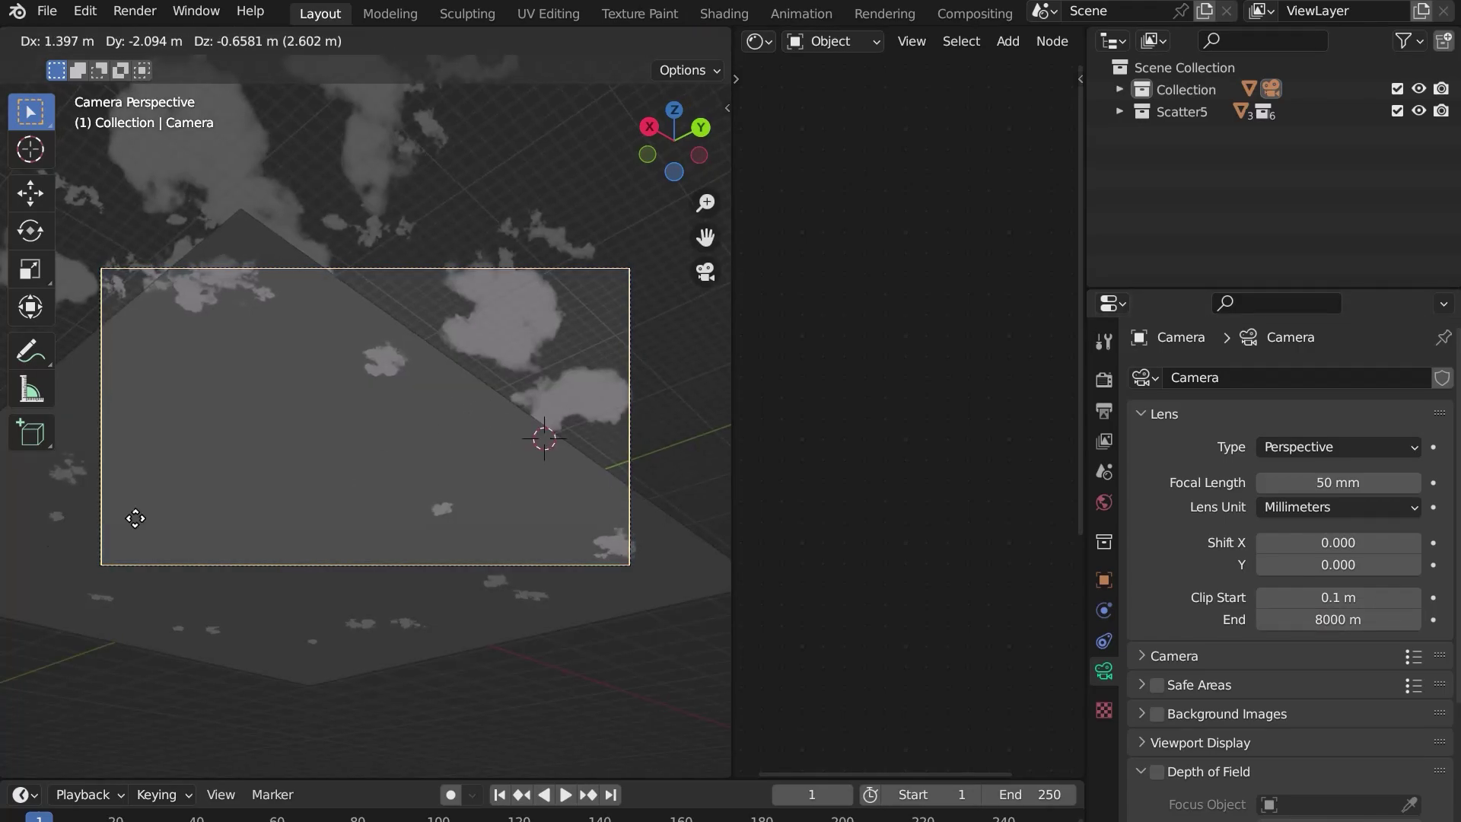
pyautogui.press('Escape')
# Turn off Camera, Diffuse, Glossy and Transmission ray visibility on Plane.002, then preview in Rendered shading.
pyautogui.click(393, 542)
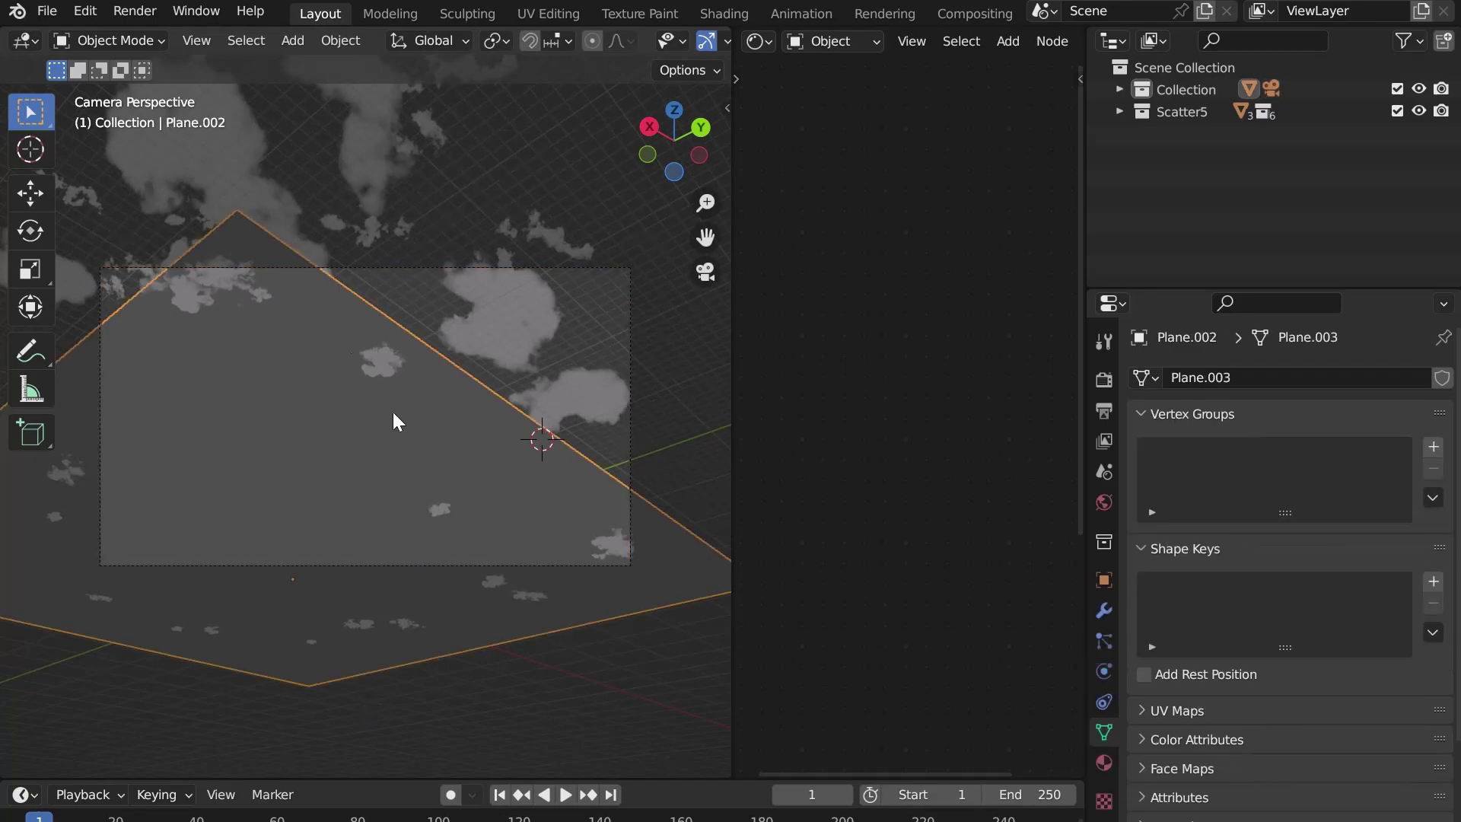
pyautogui.click(1103, 580)
pyautogui.scroll(-5, 1281, 567)
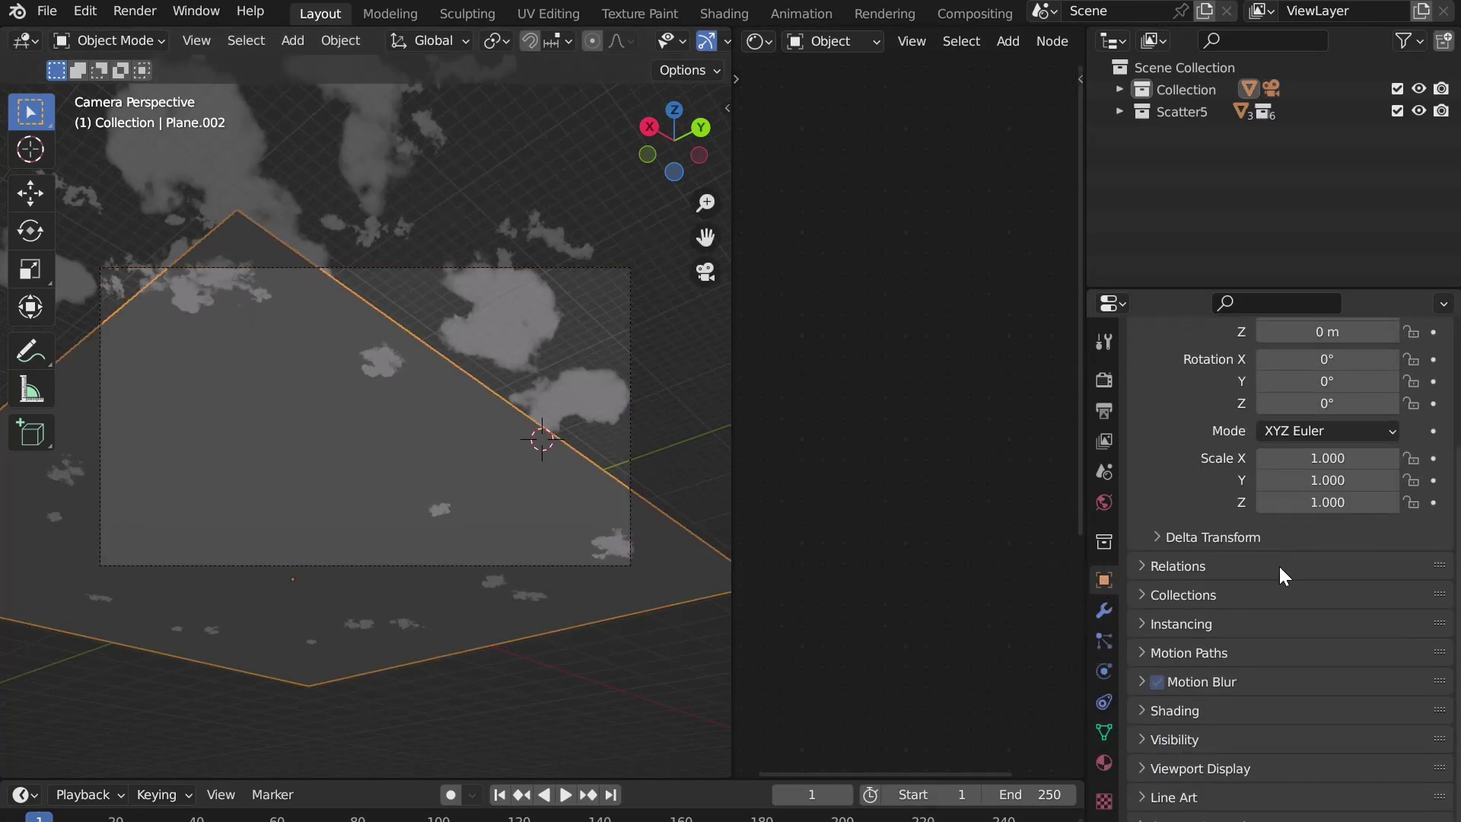
pyautogui.click(1203, 733)
pyautogui.scroll(-8, 1205, 723)
pyautogui.moveTo(1272, 669); pyautogui.dragTo(1278, 811)
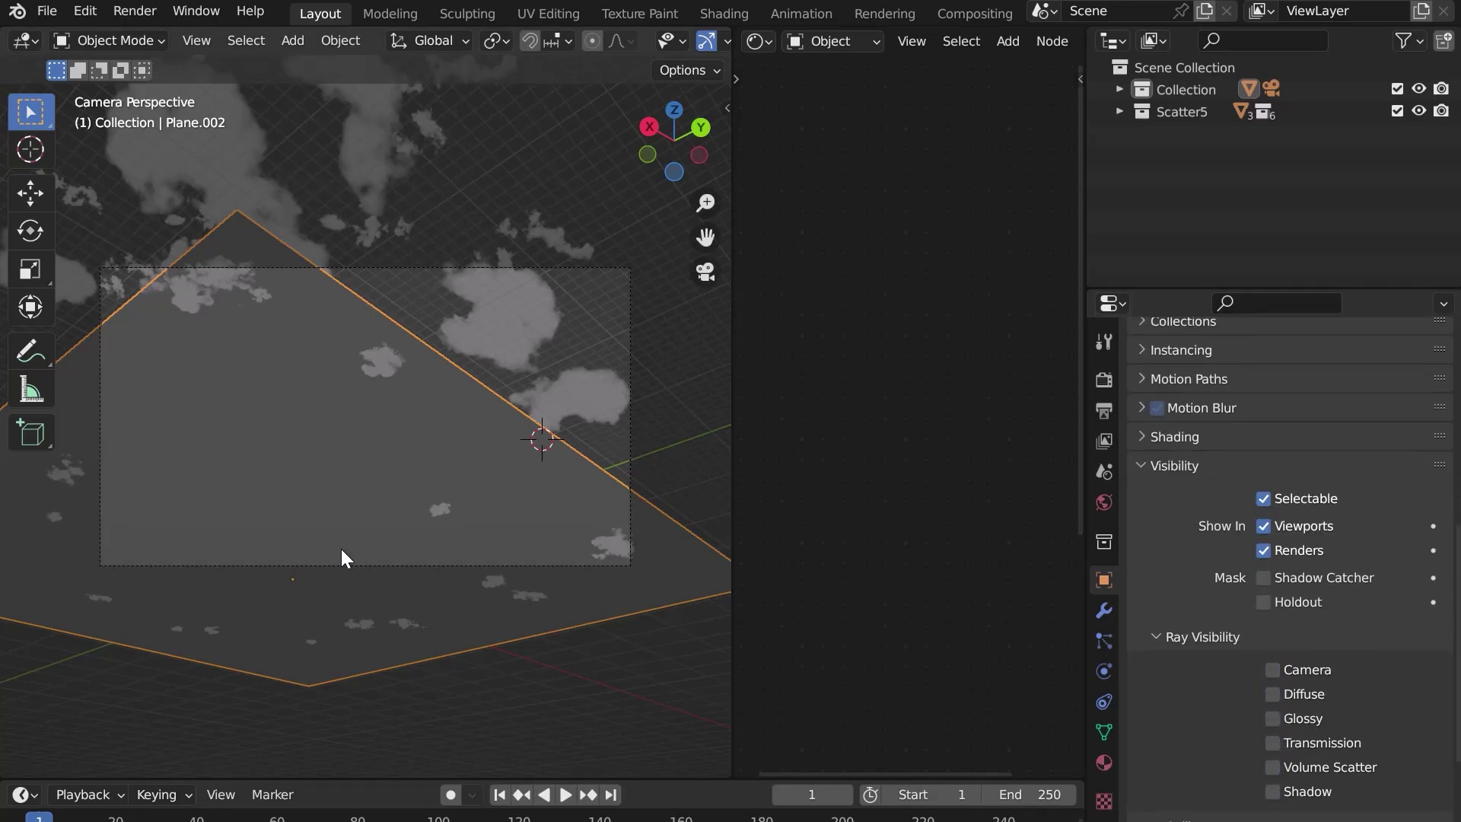
pyautogui.press('z')
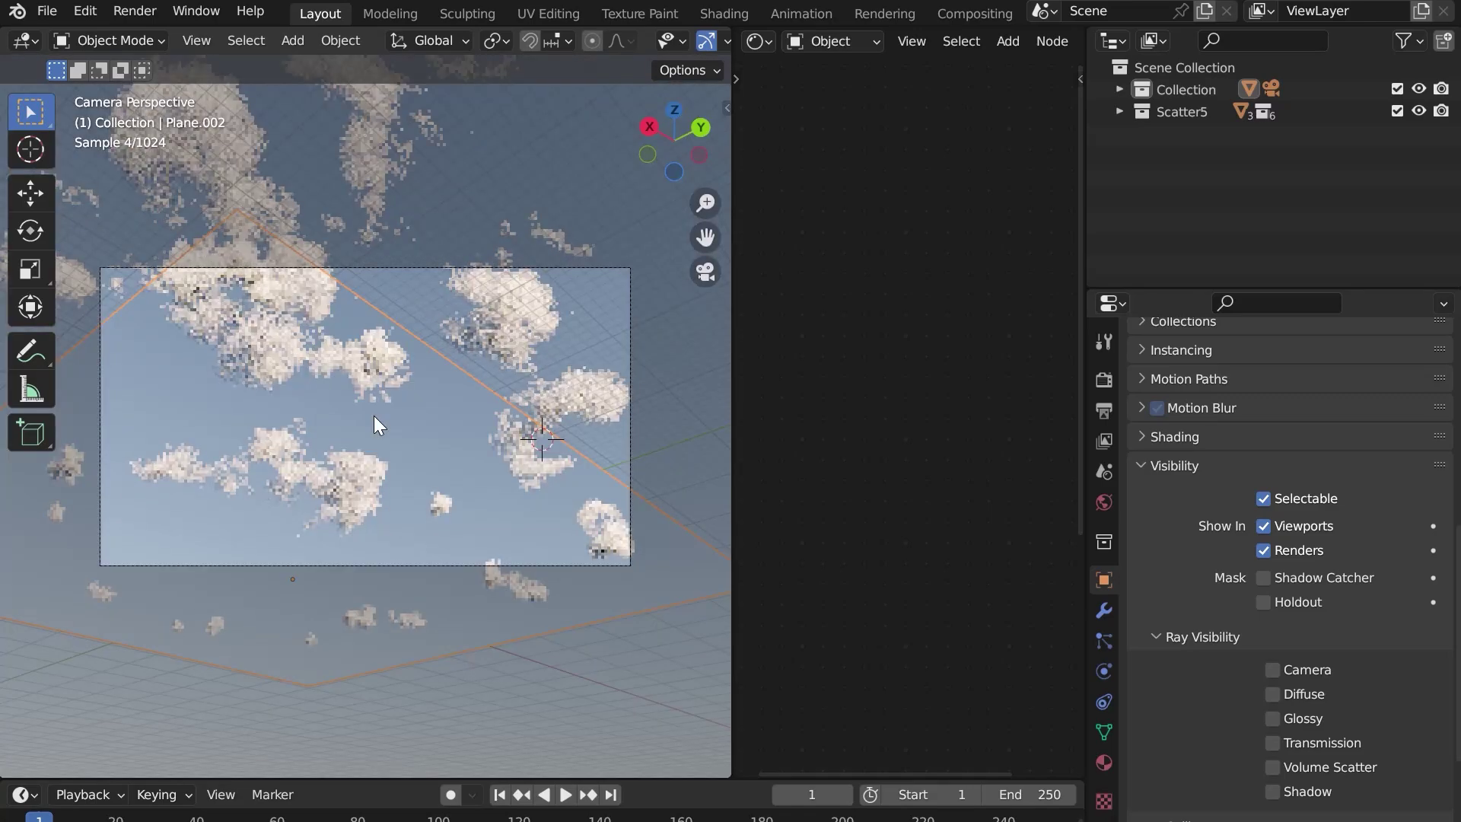
# Lower the sun elevation to 1°, and set volume bounces to 10 and volume Max Steps to 3.
pyautogui.click(1104, 502)
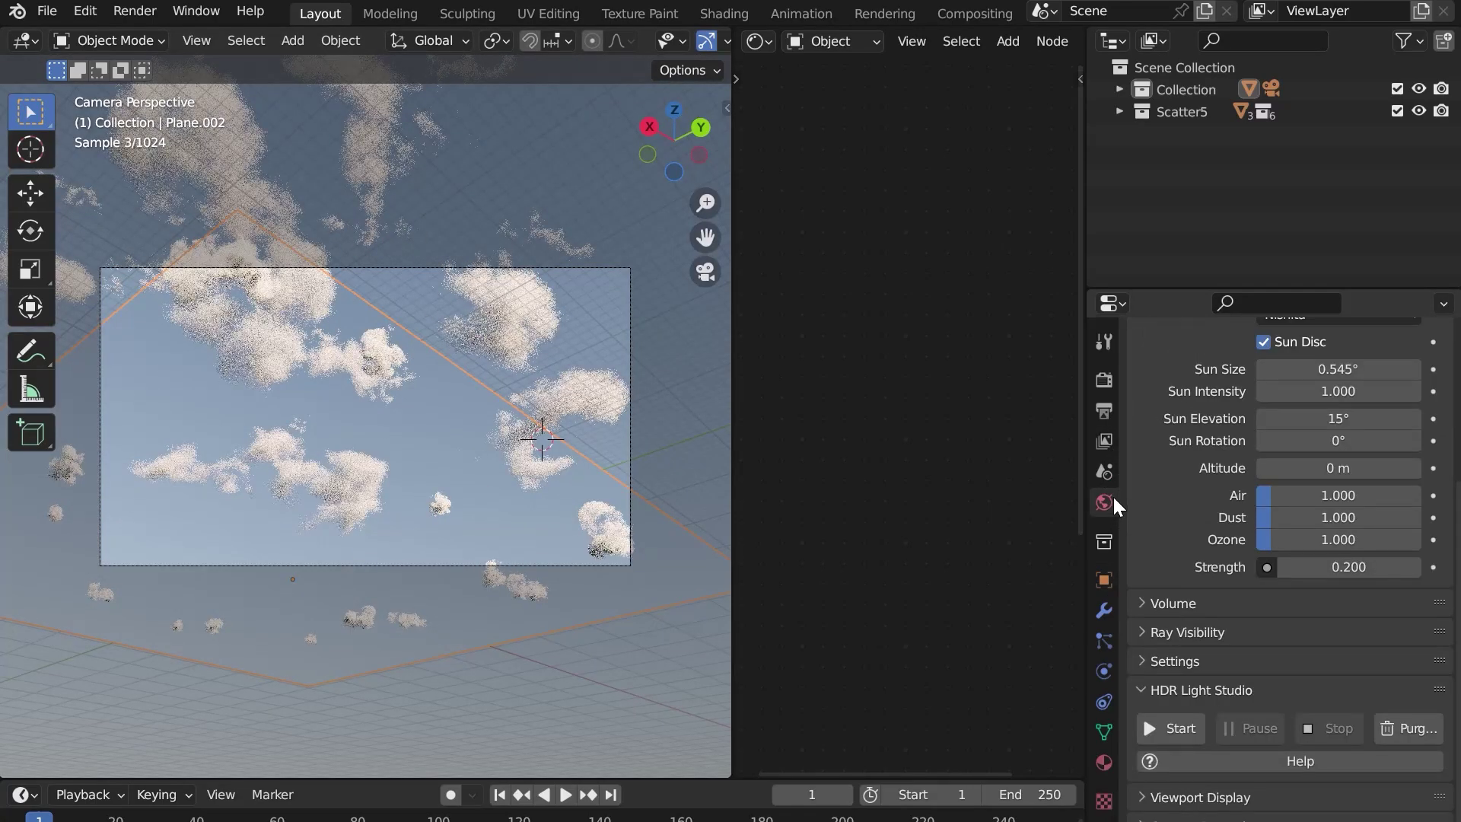
pyautogui.moveTo(1337, 419); pyautogui.dragTo(1286, 418)
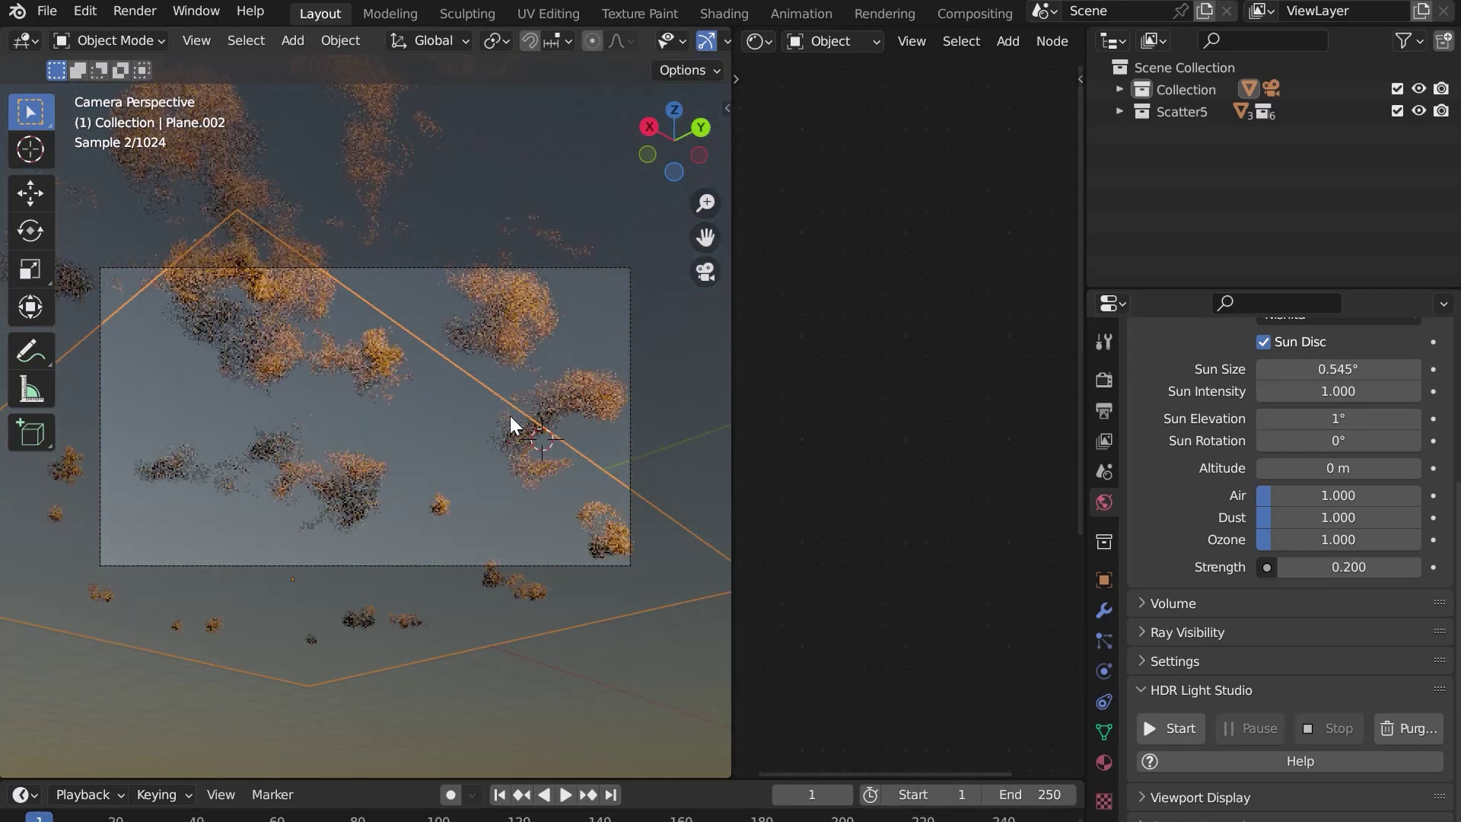
pyautogui.click(1104, 379)
pyautogui.scroll(-6, 1336, 608)
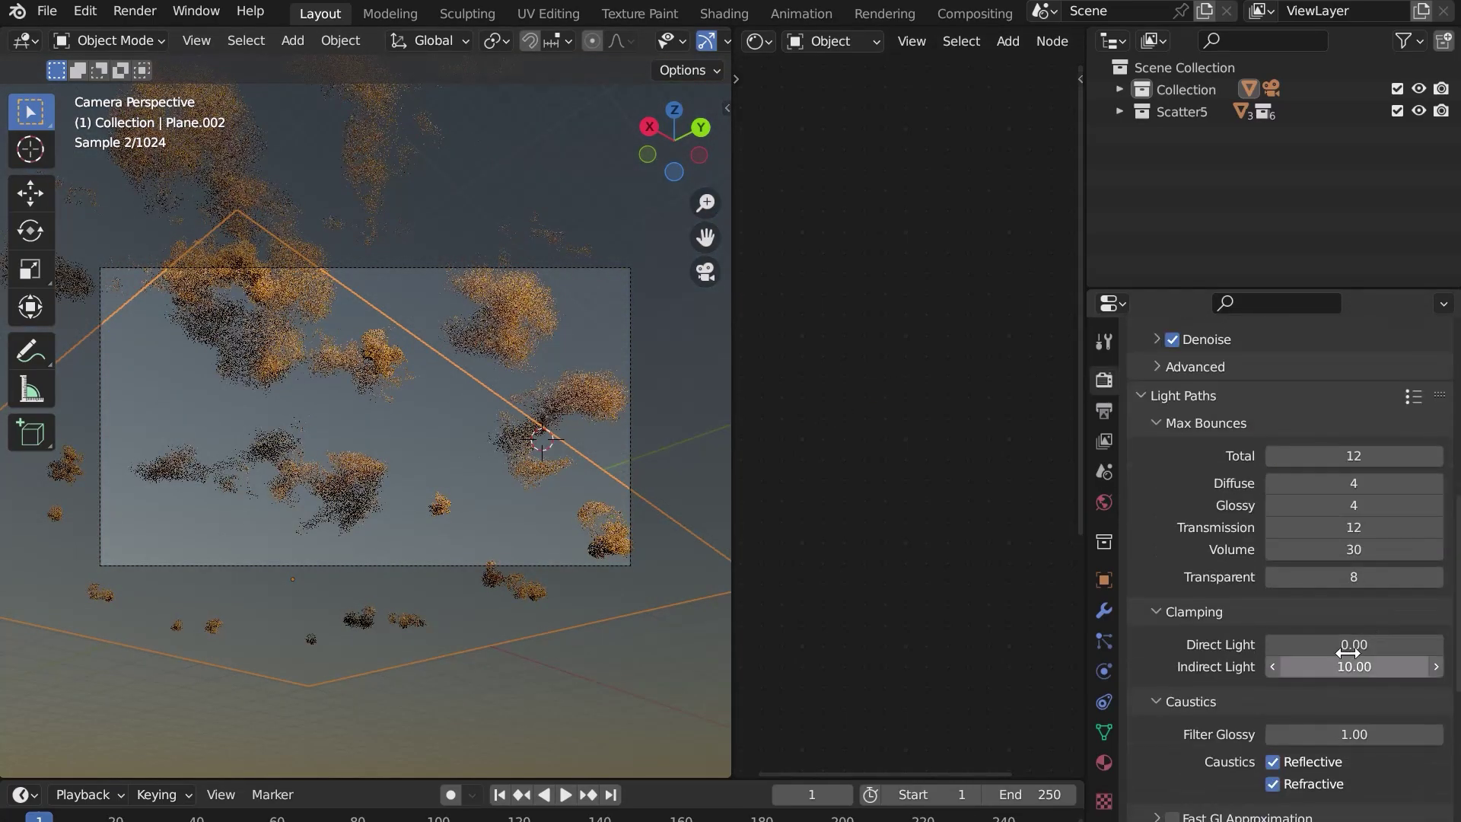
pyautogui.click(1353, 551)
pyautogui.write('10')
pyautogui.press('Return')
pyautogui.scroll(-7, 1353, 550)
pyautogui.click(1326, 715)
pyautogui.write('3')
pyautogui.press('Return')
# Enlarge the plane's face further in Edit Mode and reopen the sidebar.
pyautogui.moveTo(327, 411); pyautogui.dragTo(449, 525, button='middle')
pyautogui.press('Tab')
pyautogui.press('s')
pyautogui.click(457, 582)
pyautogui.press('Tab')
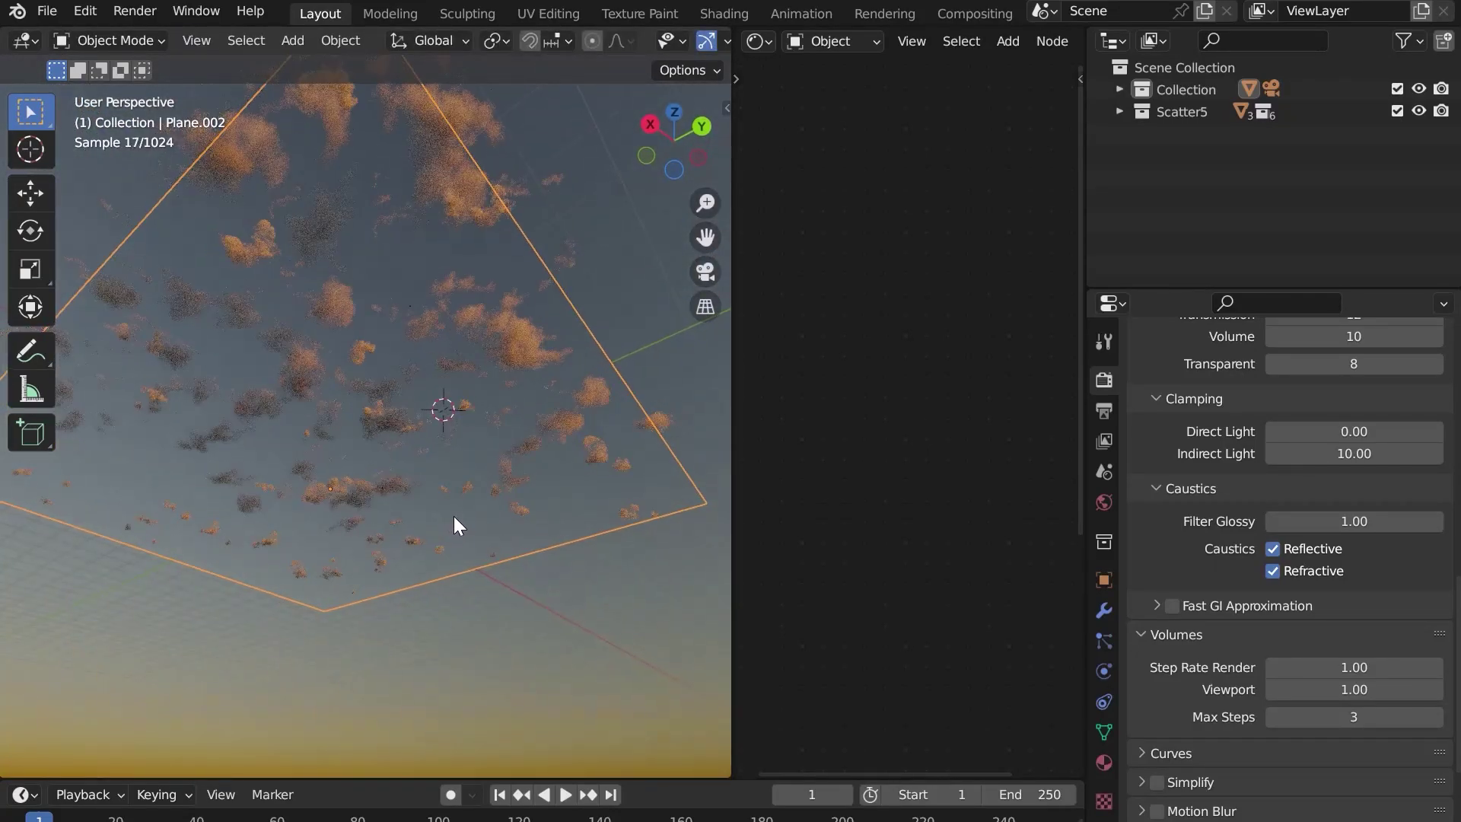
pyautogui.press('n')
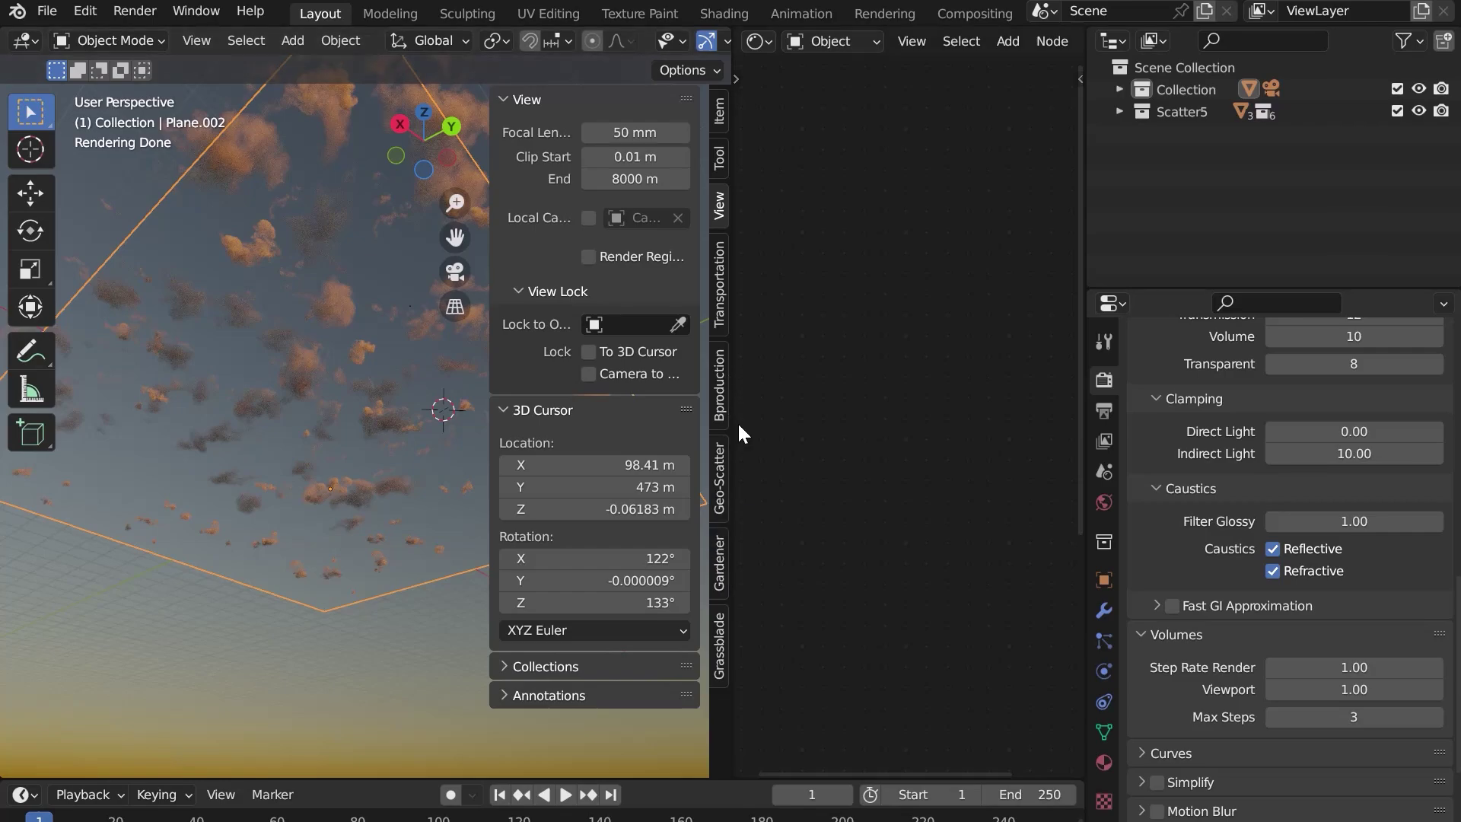
# Adjust the three cloud systems' densities with Quick-Math multiply/divide, reaching 0.000078 instances per m².
pyautogui.click(718, 479)
pyautogui.scroll(-10, 607, 409)
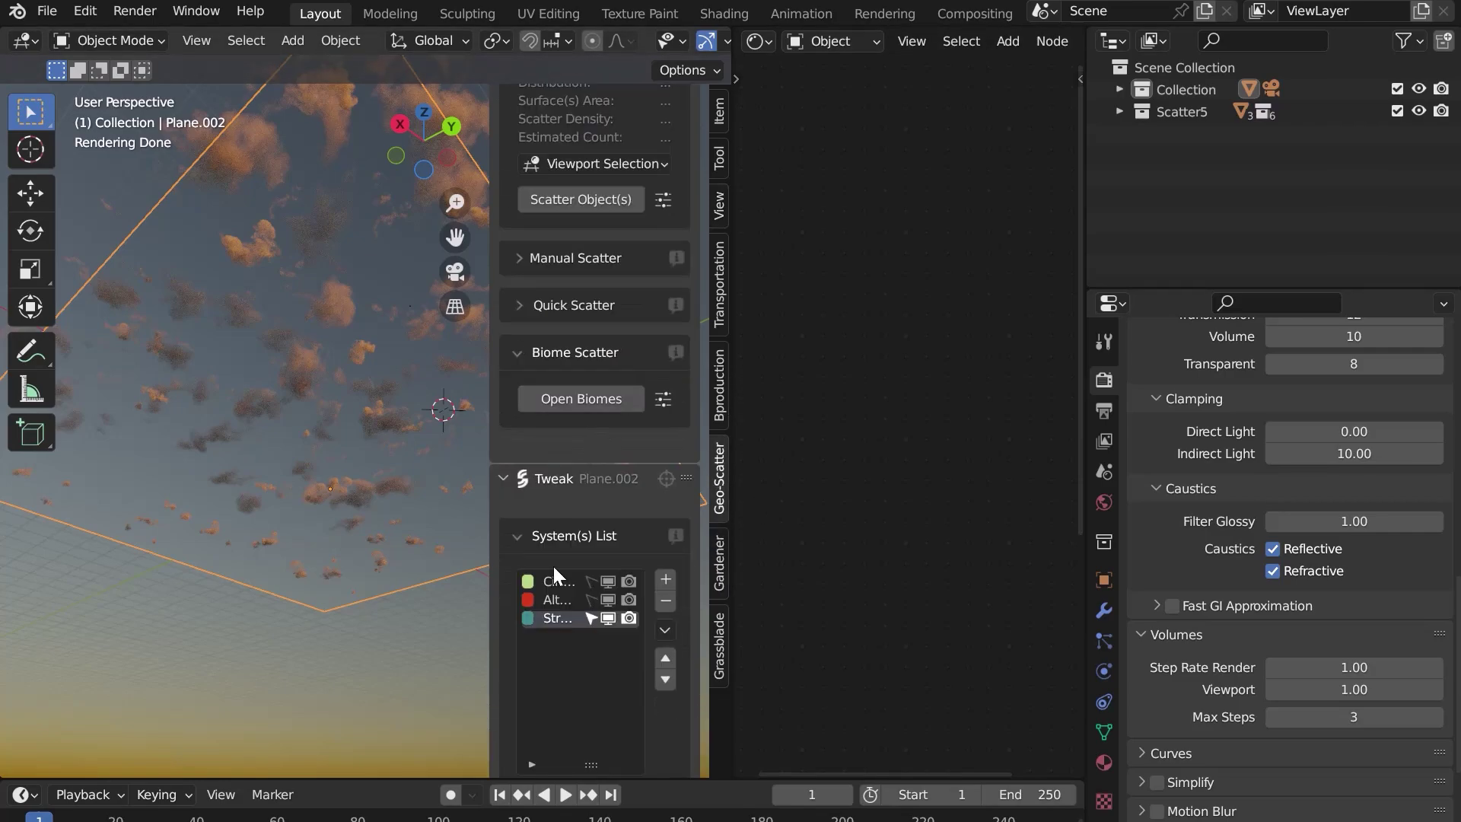
pyautogui.click(564, 581)
pyautogui.scroll(-5, 564, 570)
pyautogui.click(559, 532)
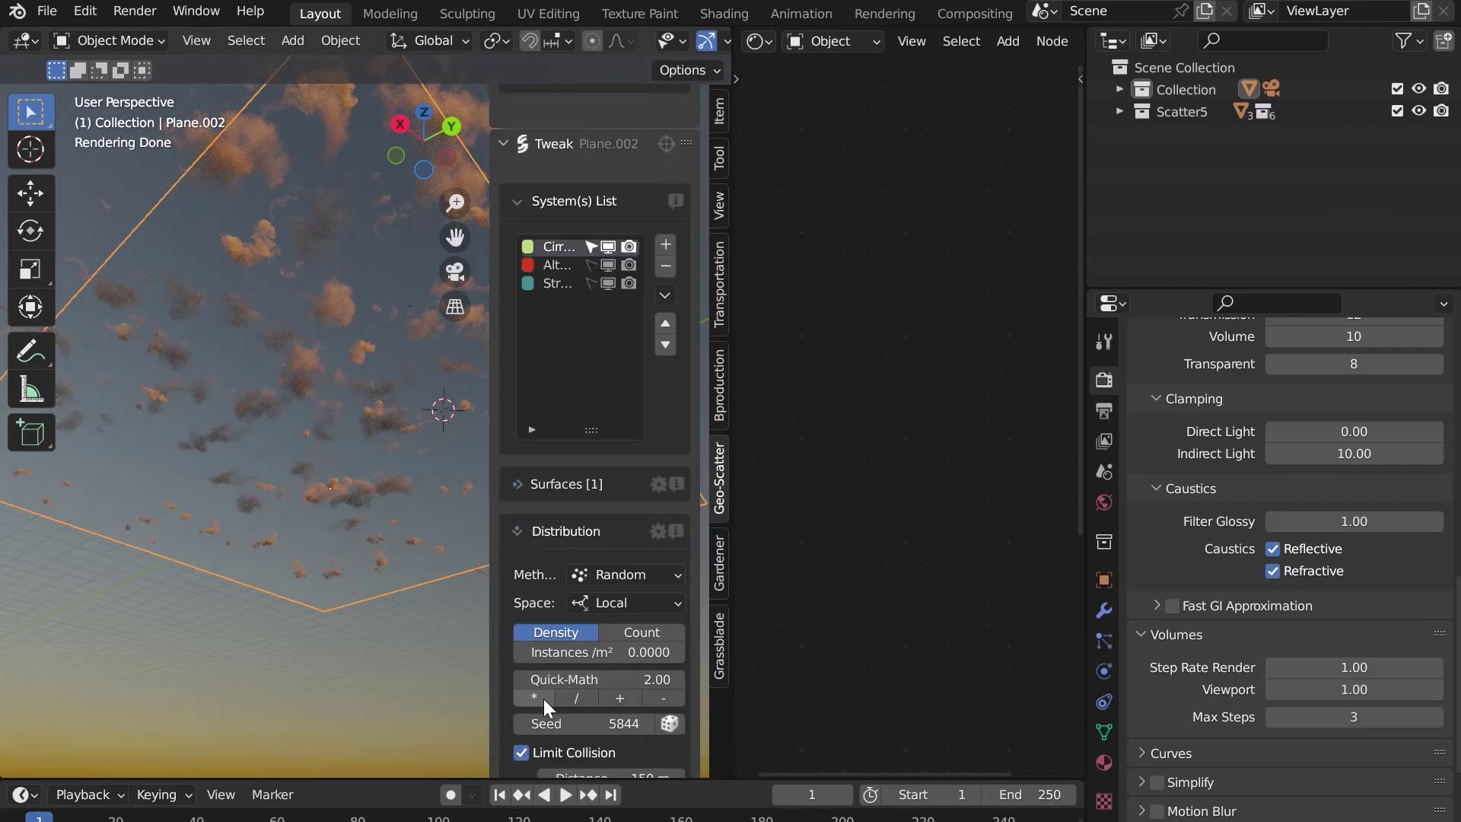
pyautogui.click(543, 698)
pyautogui.click(555, 265)
pyautogui.click(545, 695)
pyautogui.click(556, 283)
pyautogui.click(573, 696)
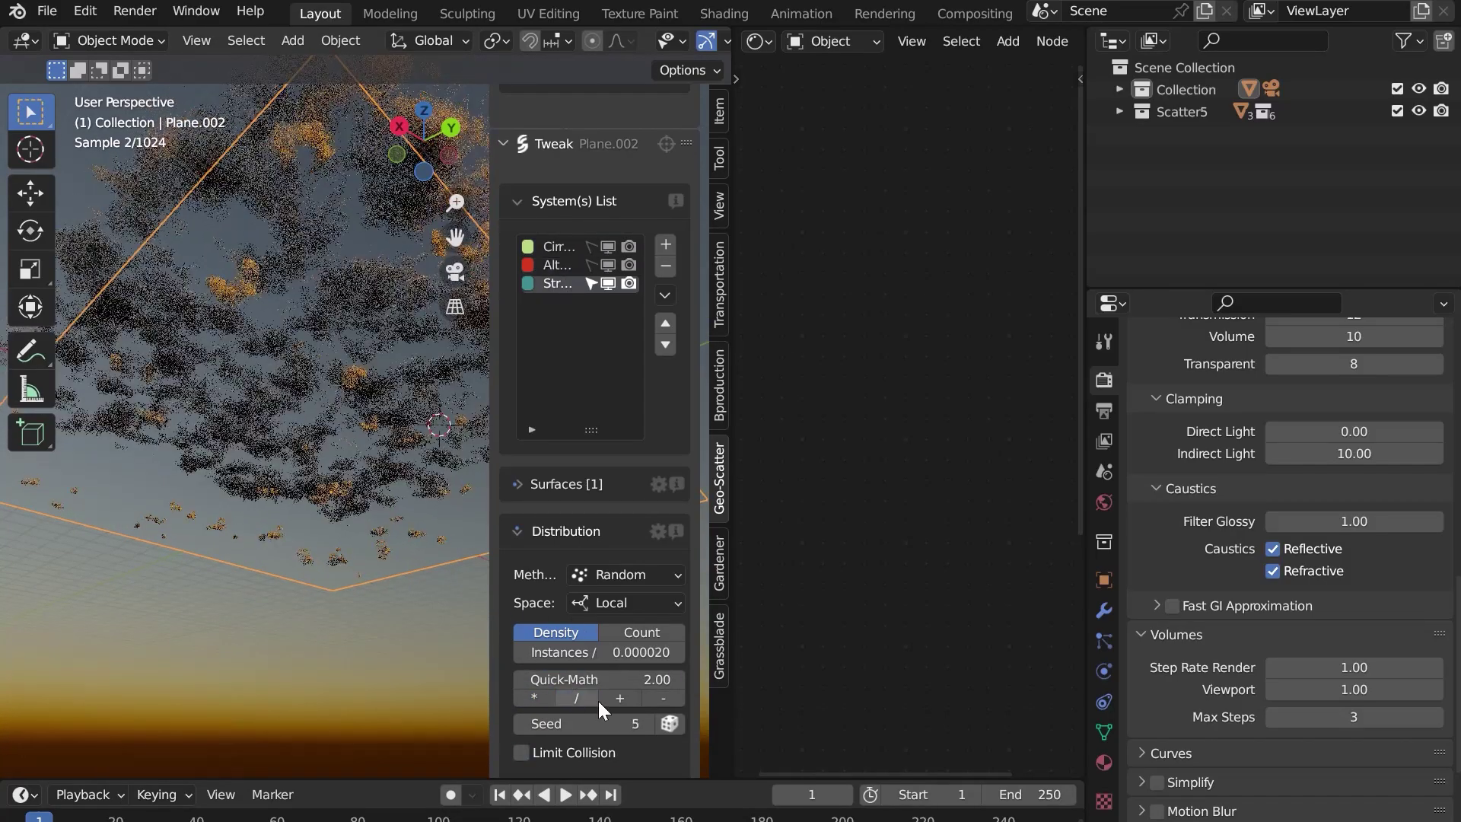
pyautogui.click(545, 697)
pyautogui.click(545, 697)
pyautogui.scroll(-10, 566, 662)
pyautogui.click(551, 538)
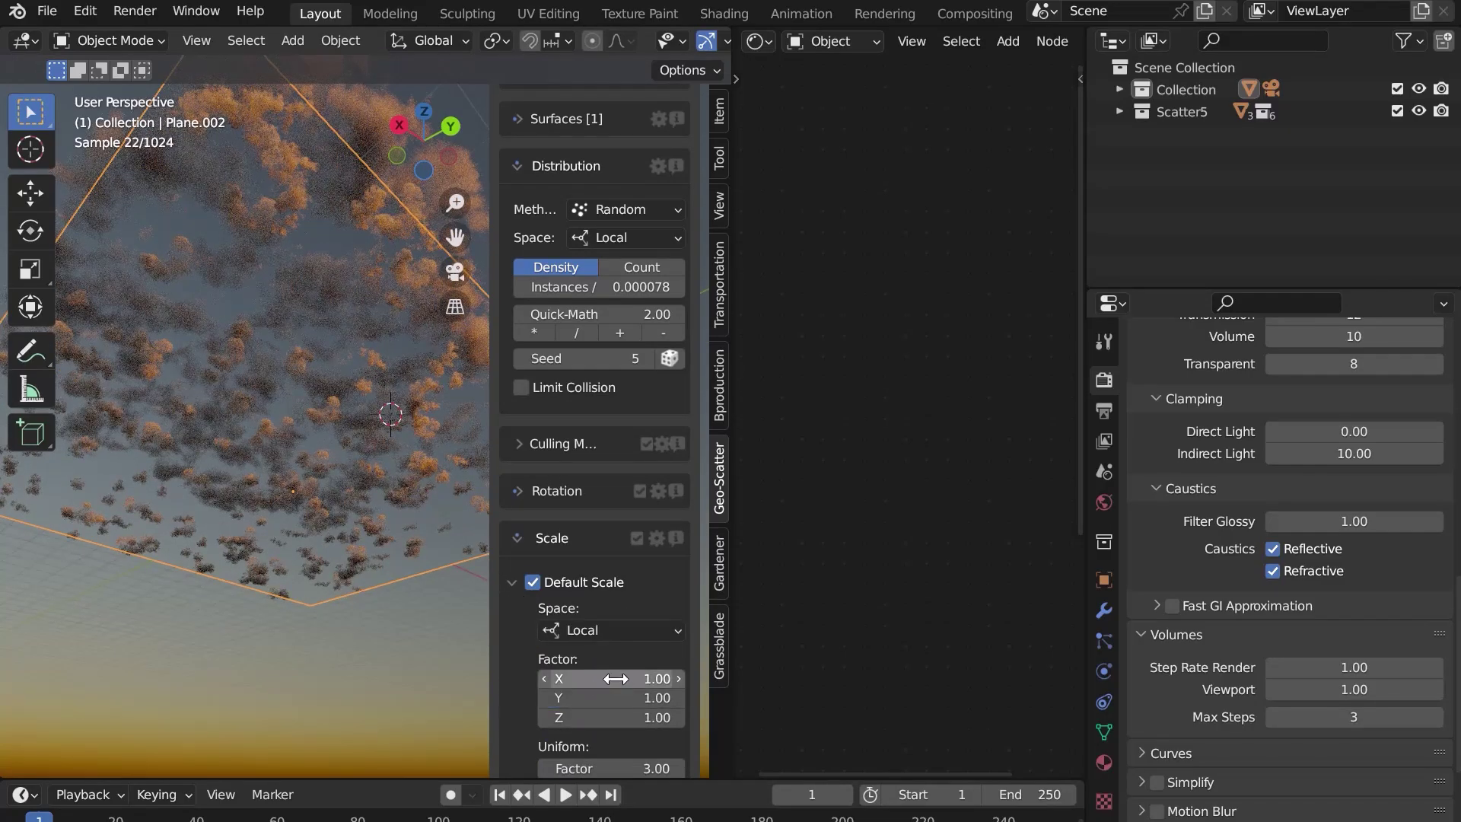
pyautogui.scroll(4, 274, 394)
# Hide the sidebar and set volume bounces to 3 and volume Max Steps to 30.
pyautogui.press('n')
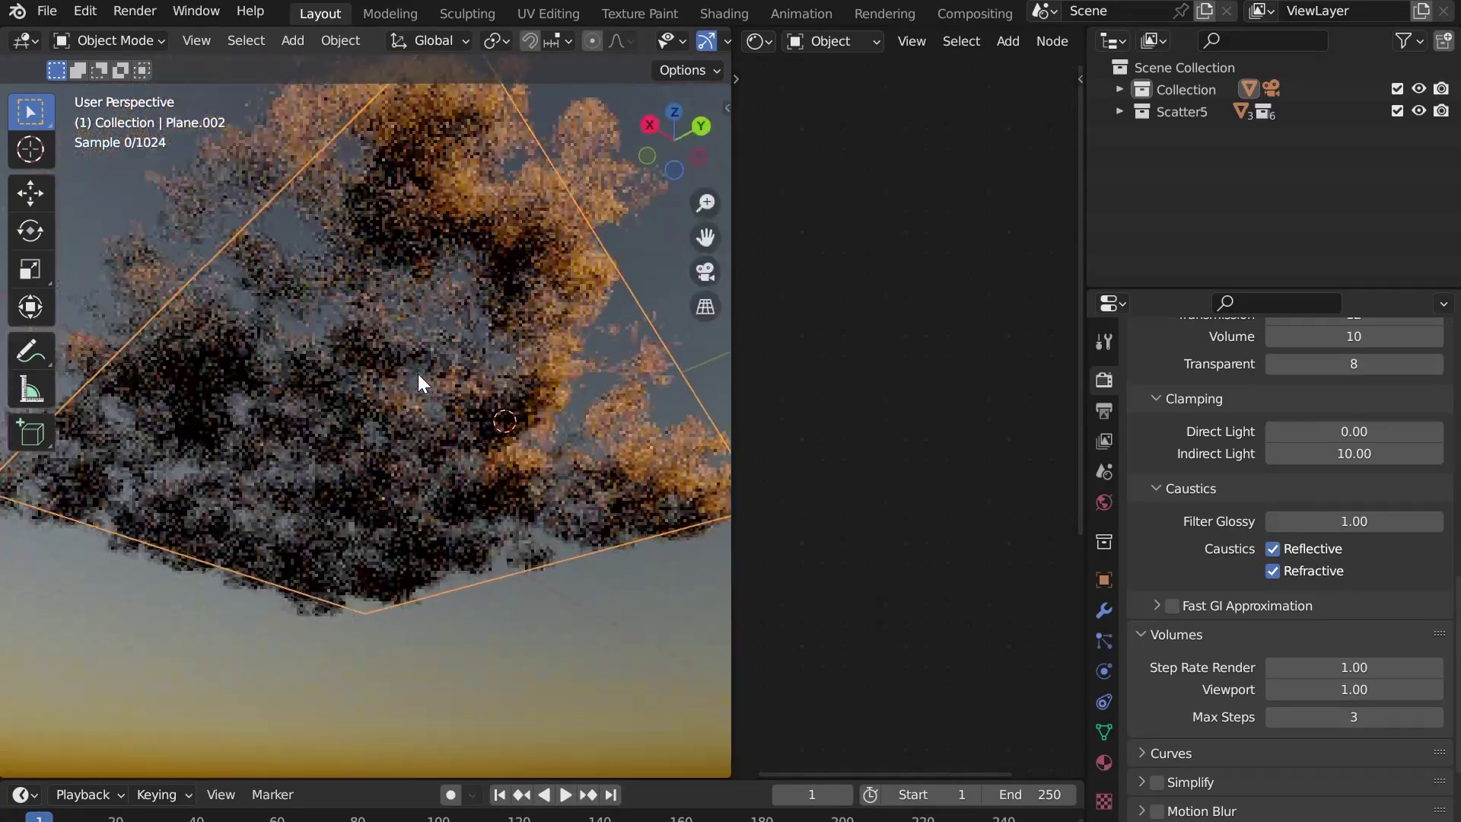
pyautogui.moveTo(352, 398); pyautogui.dragTo(358, 403, button='middle')
pyautogui.scroll(4, 1354, 508)
pyautogui.click(1369, 458)
pyautogui.write('3')
pyautogui.press('Return')
pyautogui.scroll(-7, 1354, 577)
pyautogui.click(1357, 617)
pyautogui.write('3')
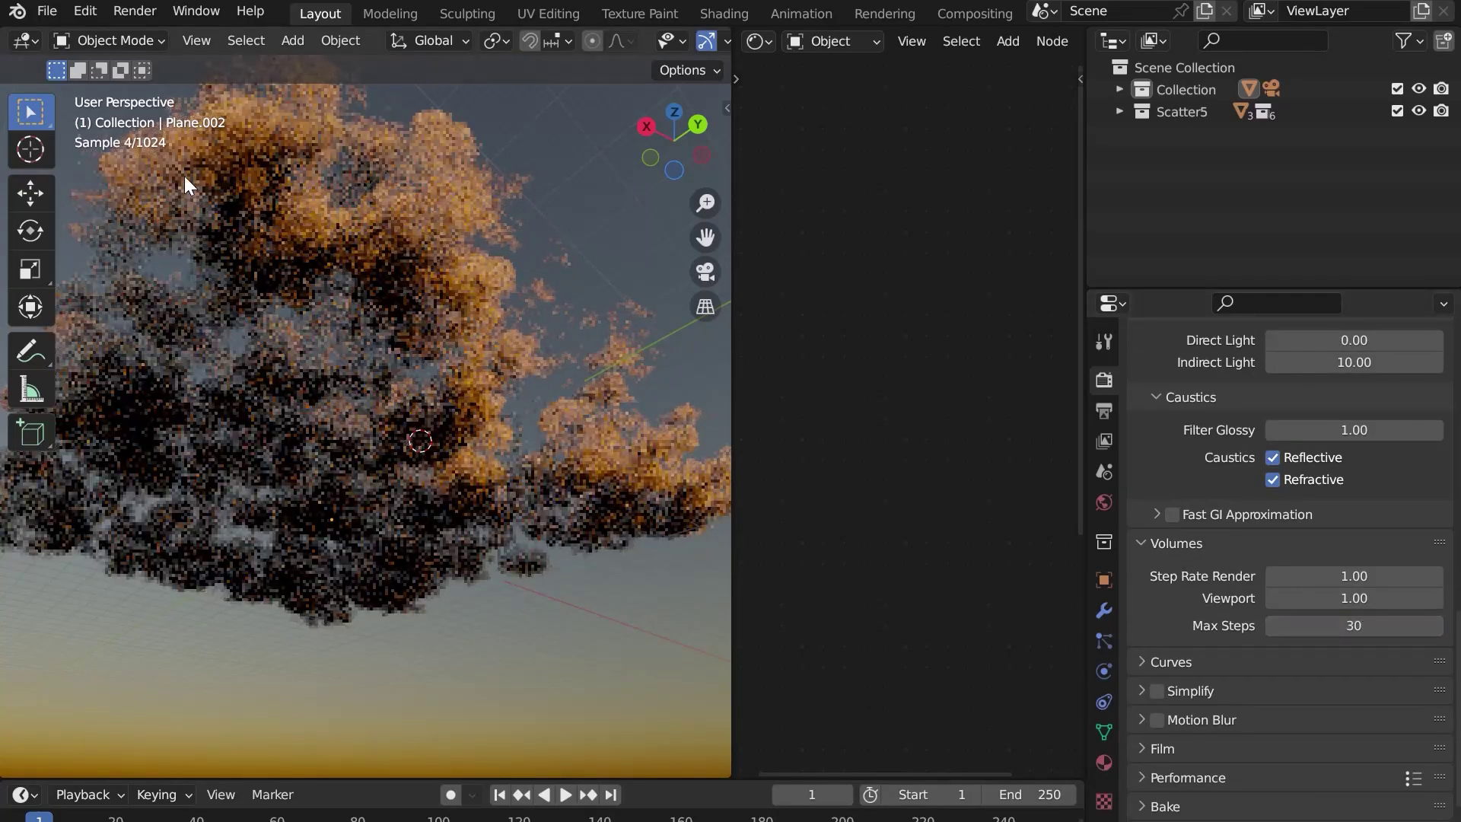